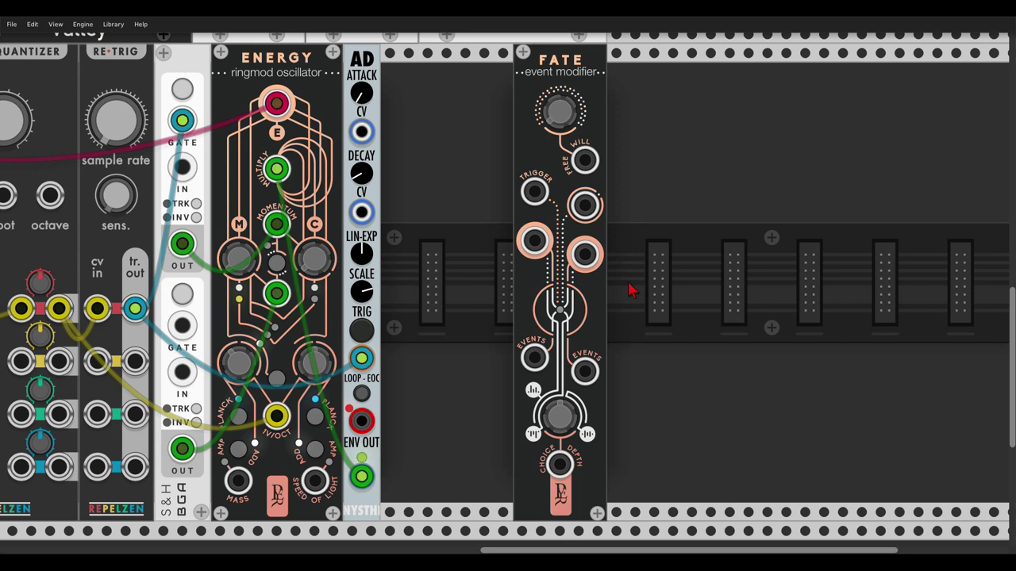
# Switch on the first MONO mixer channel above the IONS sequencer.
pyautogui.scroll(-3, 640, 306)
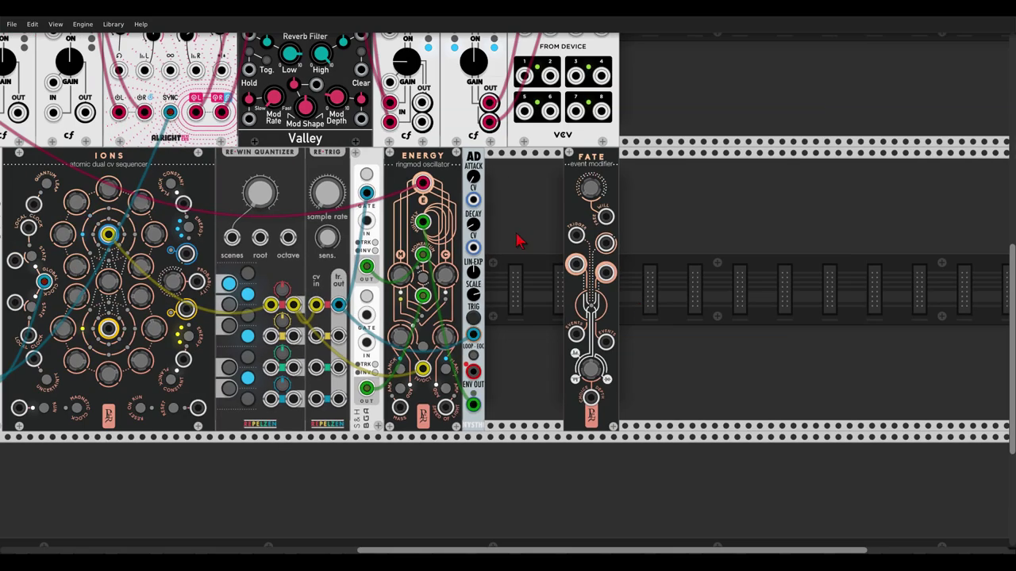
pyautogui.scroll(-3, 712, 340)
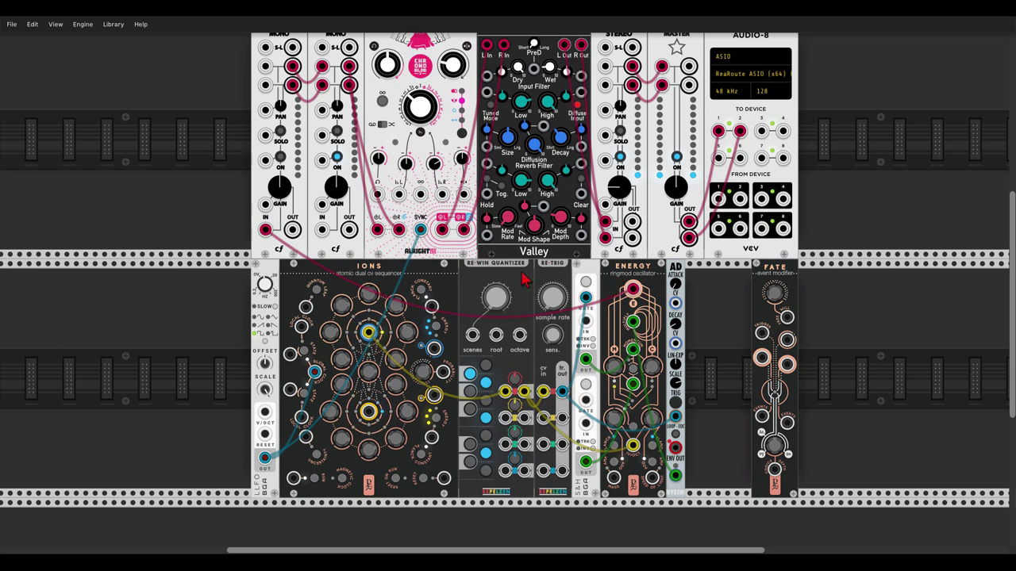
pyautogui.scroll(1, 488, 229)
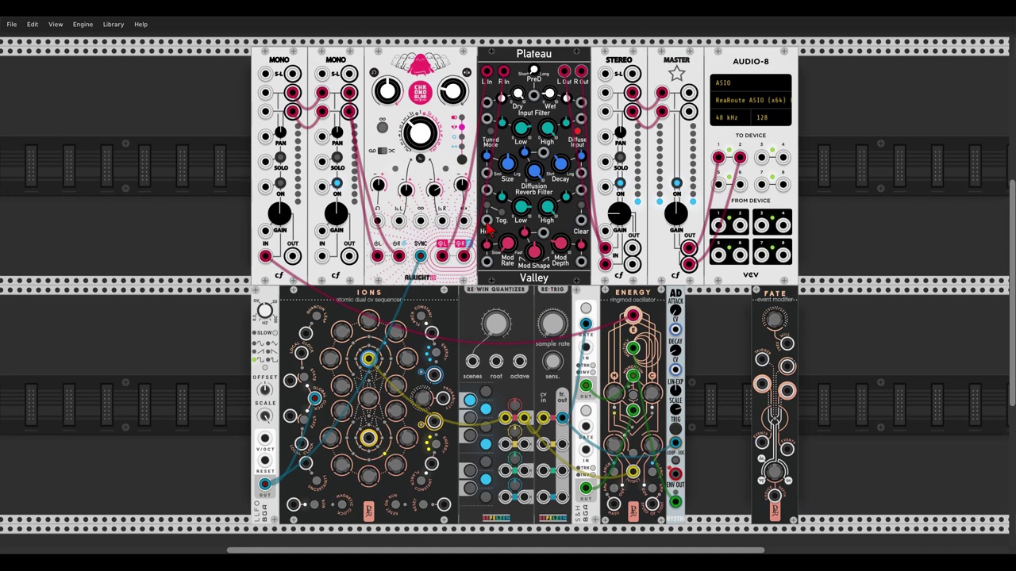
pyautogui.click(281, 184)
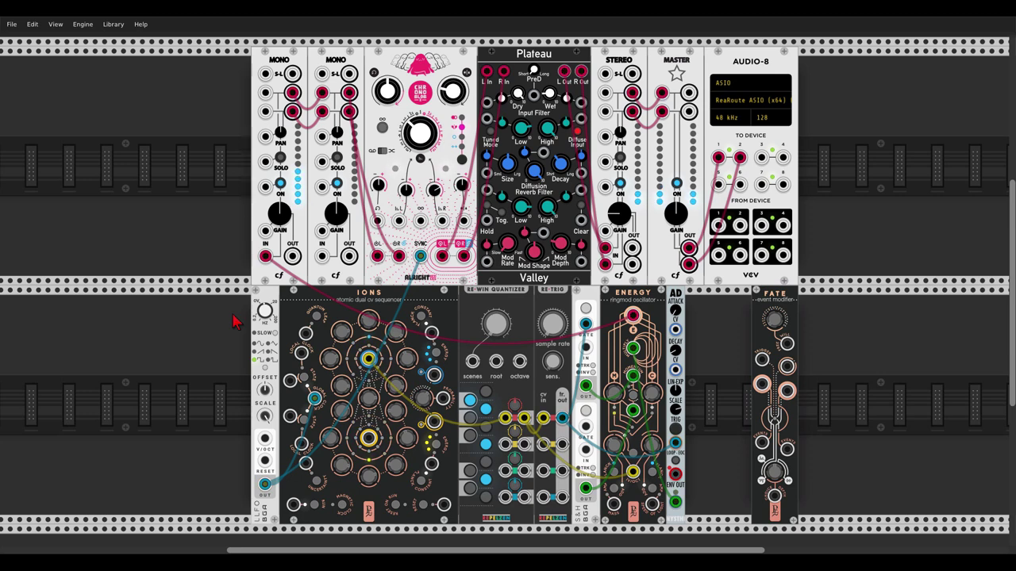
# Make room between IONS and the RE-WIN QUANTIZER and place the FATE module in the gap.
pyautogui.moveTo(486, 304); pyautogui.dragTo(543, 304)
pyautogui.moveTo(773, 306); pyautogui.dragTo(479, 311)
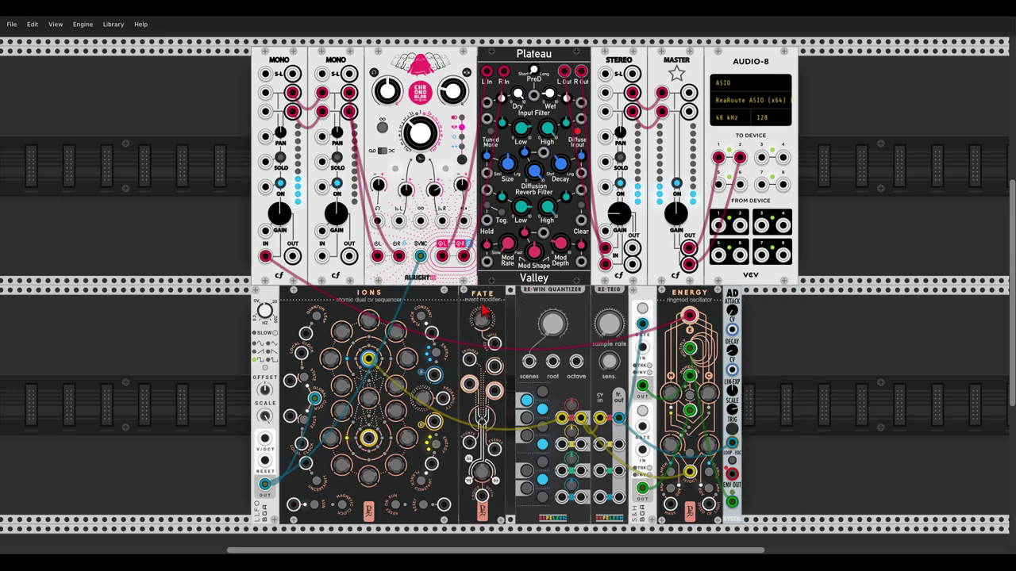
# Route the upper IONS output through FATE into the quantizer's first input, and feed FATE's trigger input from the LLFO output.
pyautogui.scroll(3, 492, 361)
pyautogui.scroll(-3, 489, 377)
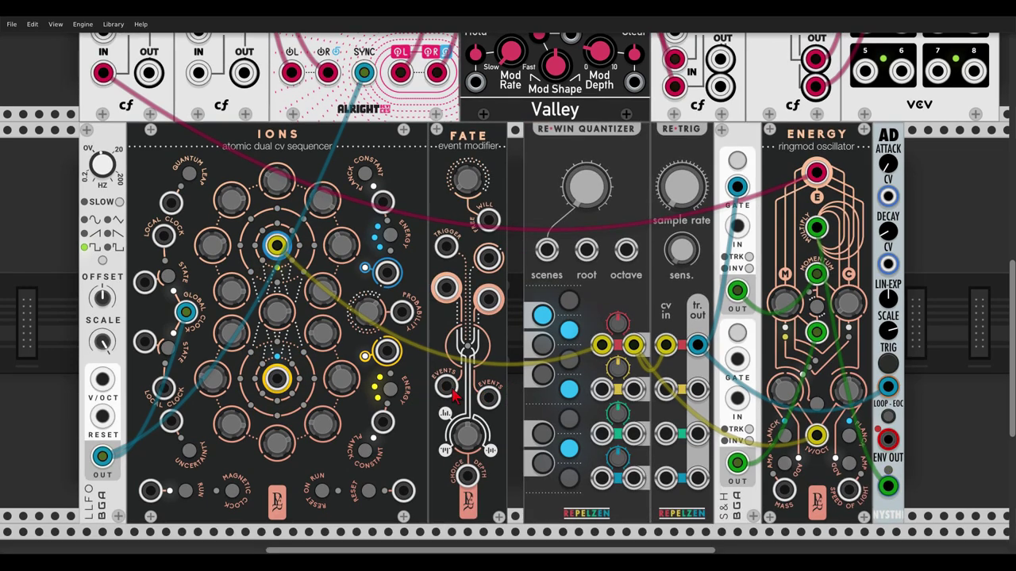
pyautogui.moveTo(602, 345); pyautogui.dragTo(447, 386)
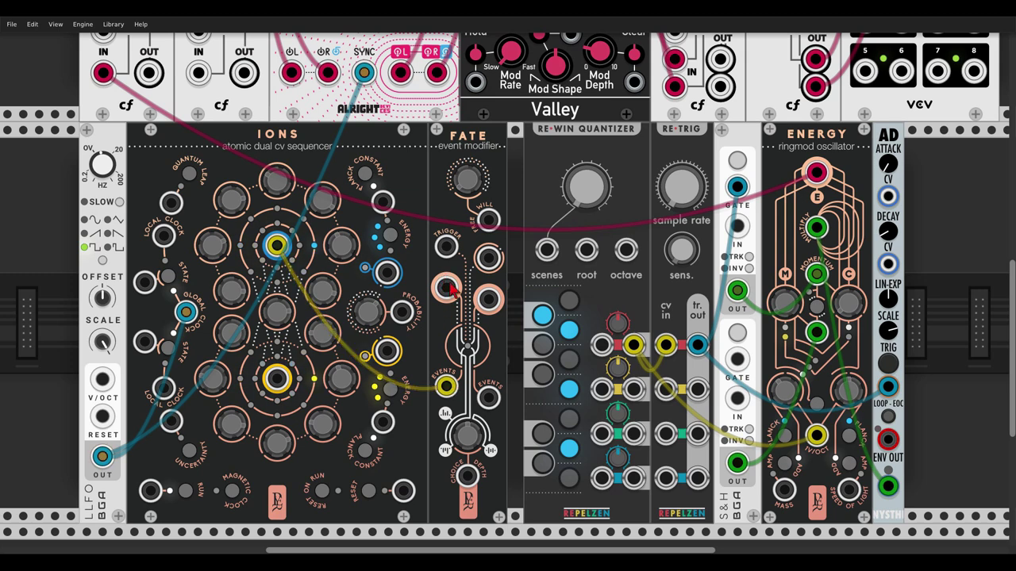
pyautogui.moveTo(448, 292); pyautogui.dragTo(600, 353)
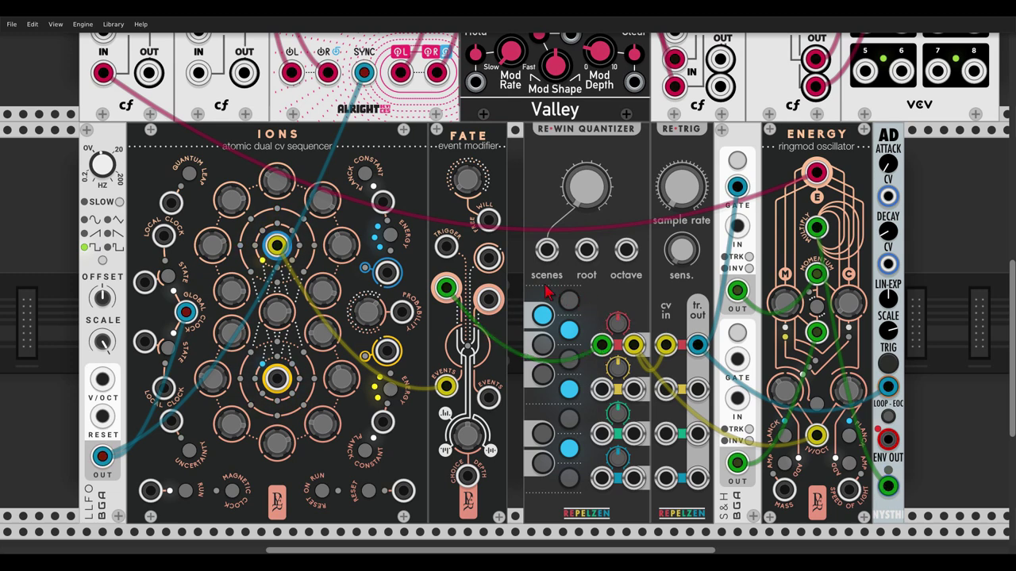
pyautogui.moveTo(446, 248); pyautogui.dragTo(103, 457)
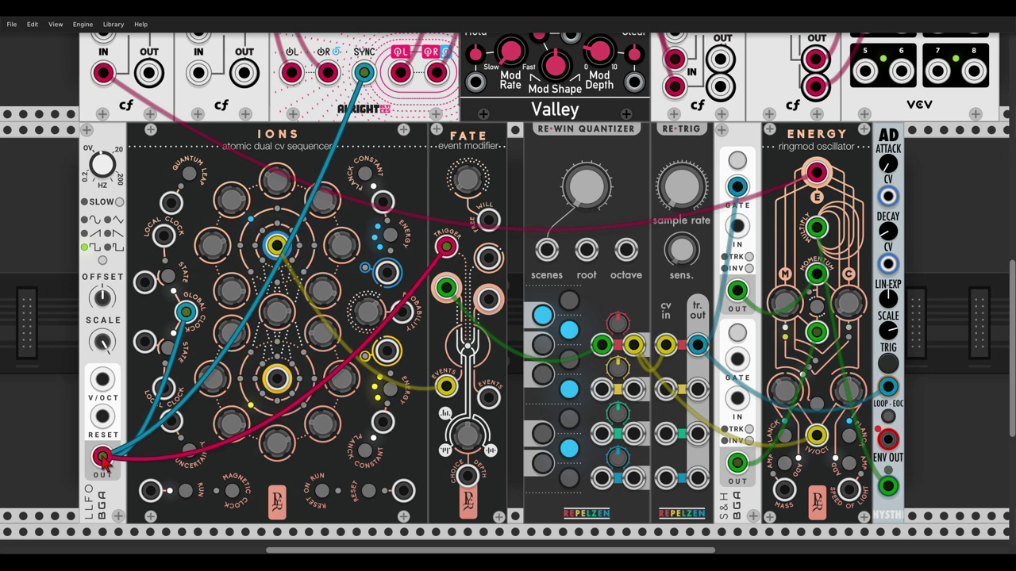
# Raise FATE's Free Will to about 0.333 and try out a Choices Depth of about 0.423.
pyautogui.moveTo(469, 188); pyautogui.dragTo(470, 178)
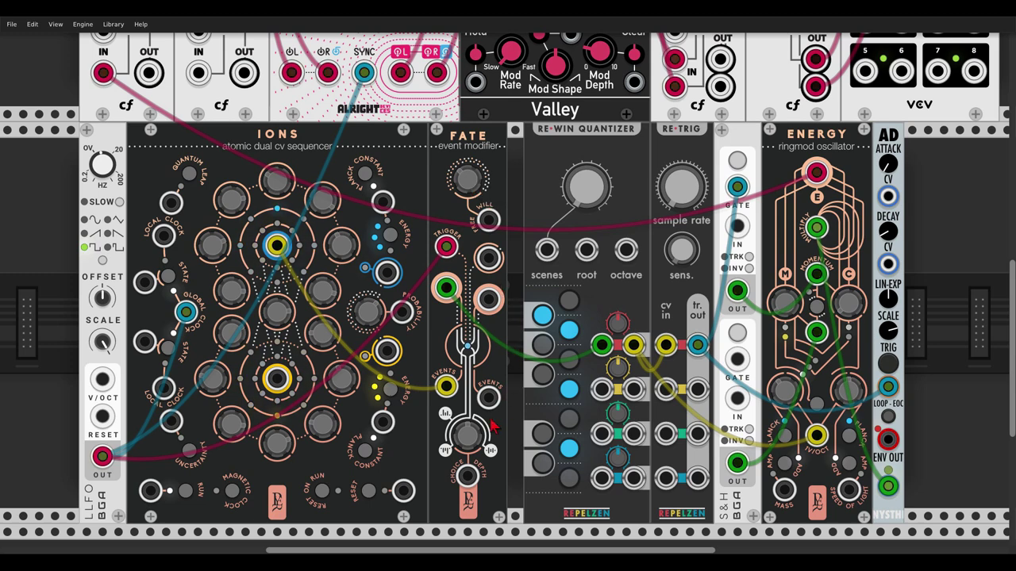
pyautogui.moveTo(470, 441)
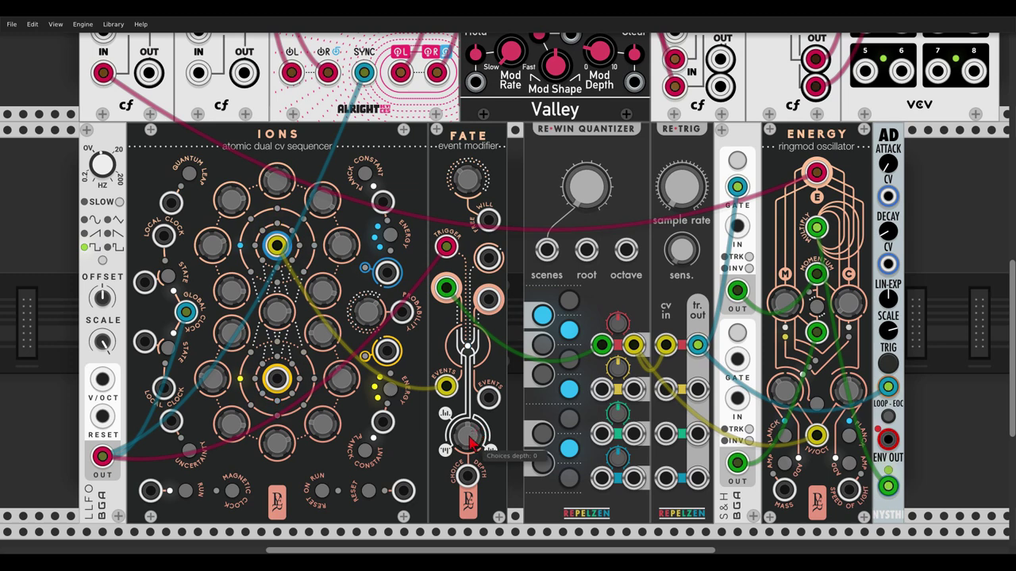
pyautogui.moveTo(469, 442); pyautogui.dragTo(491, 427)
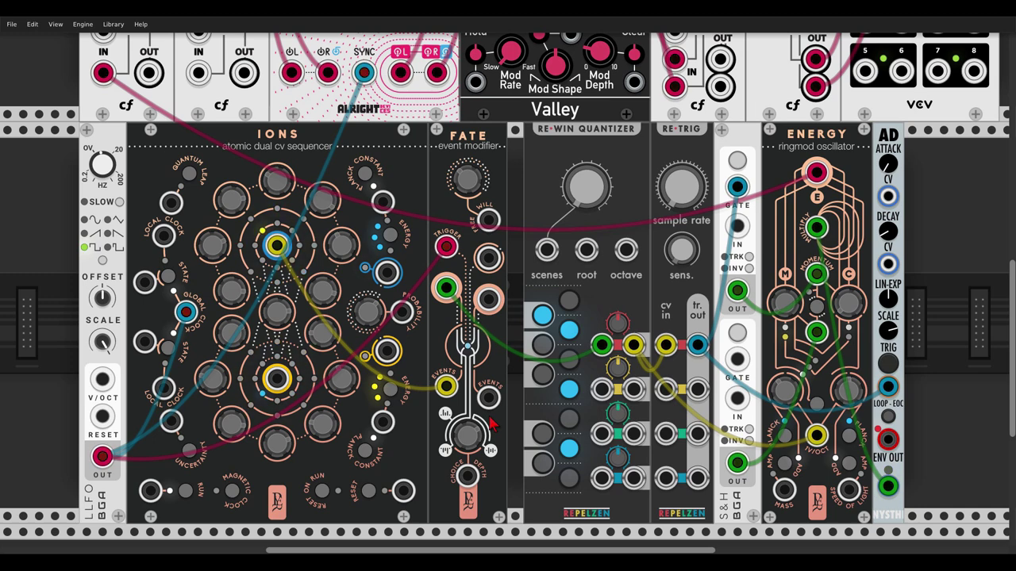
pyautogui.moveTo(489, 448)
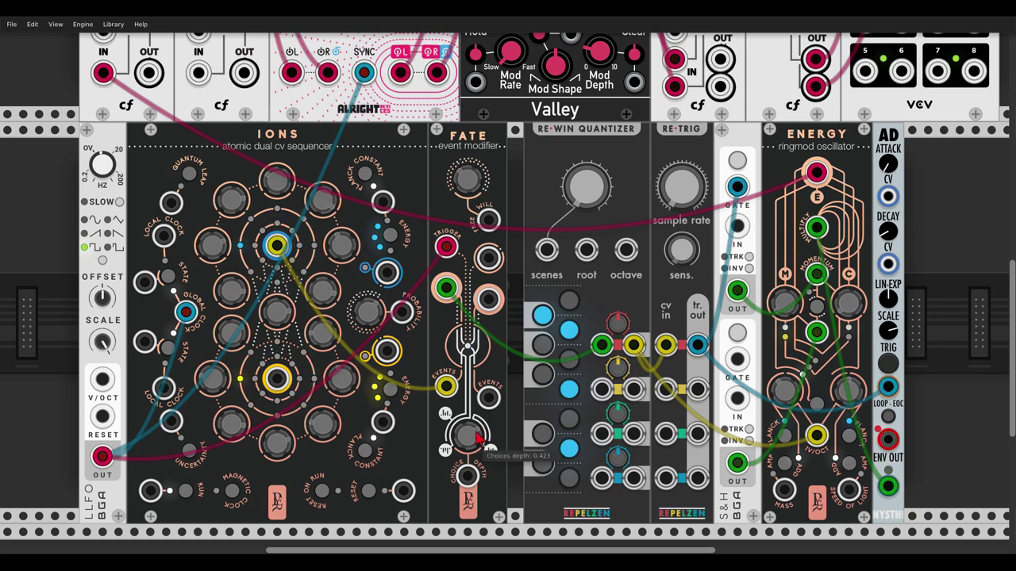
pyautogui.moveTo(476, 439); pyautogui.dragTo(476, 556)
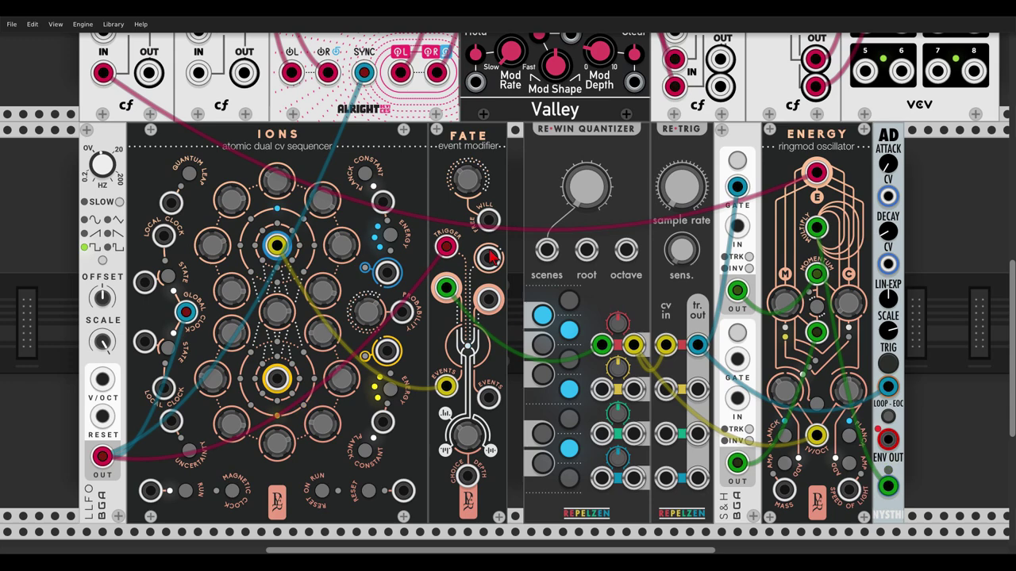
# Add a VCV SCOPE module to the rack directly before the LLFO.
pyautogui.scroll(-2, 489, 256)
pyautogui.moveTo(165, 254); pyautogui.dragTo(321, 261)
pyautogui.rightClick(317, 262)
pyautogui.write('scope')
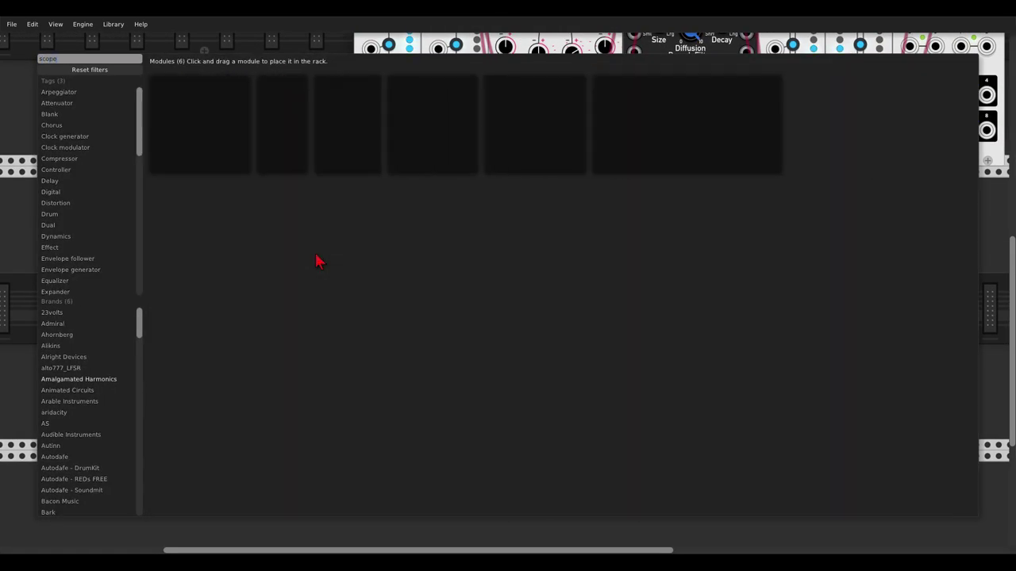
pyautogui.click(286, 140)
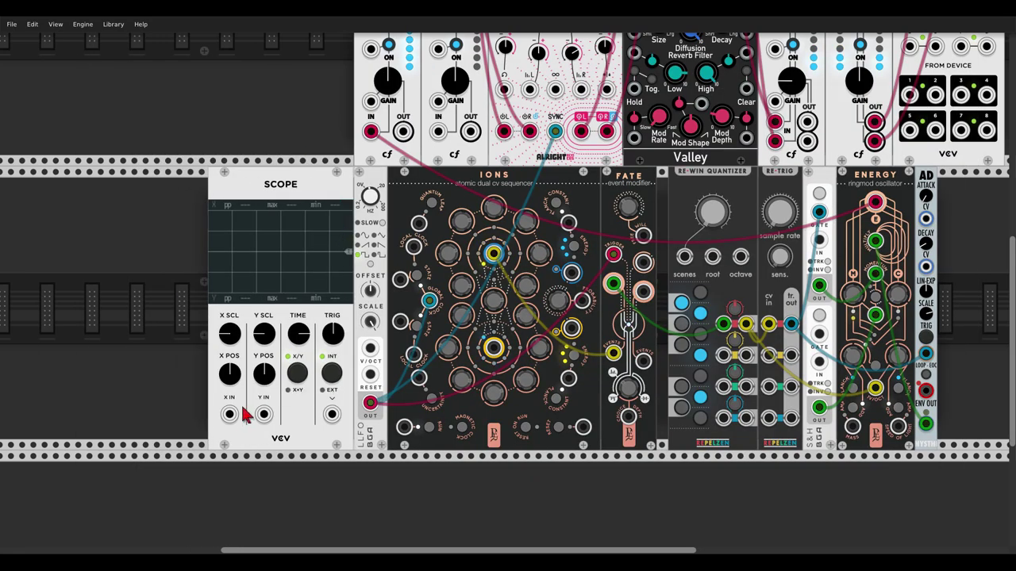
# Patch FATE's trigger output to the SCOPE's X input with a longer time scale, and enable FATE's hold trigger out during step setting.
pyautogui.moveTo(229, 415)
pyautogui.mouseDown()
pyautogui.moveTo(381, 350)
pyautogui.moveTo(635, 282)
pyautogui.moveTo(643, 262)
pyautogui.mouseUp()
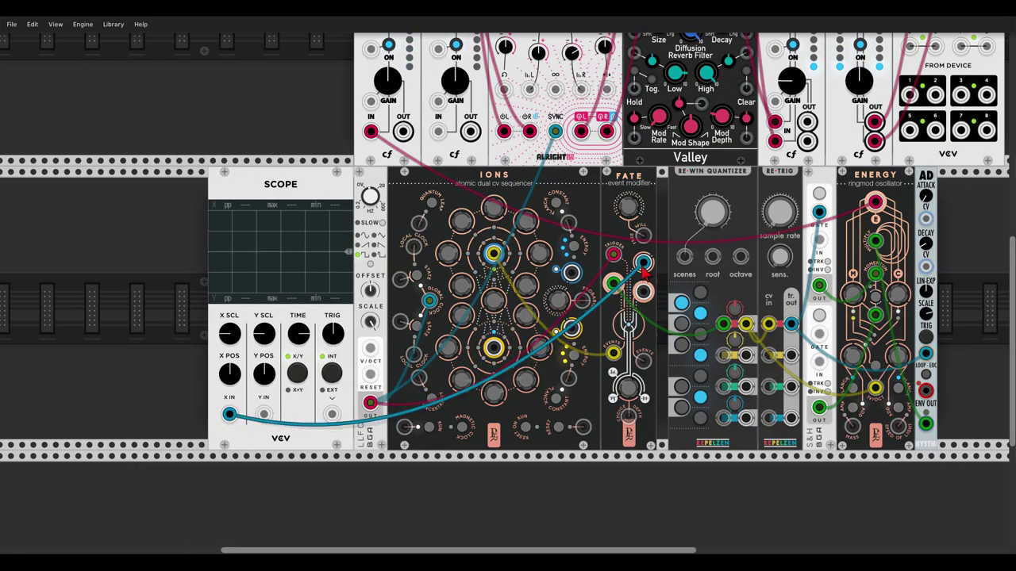
pyautogui.moveTo(302, 349)
pyautogui.mouseDown()
pyautogui.moveTo(301, 316)
pyautogui.moveTo(302, 337)
pyautogui.mouseUp()
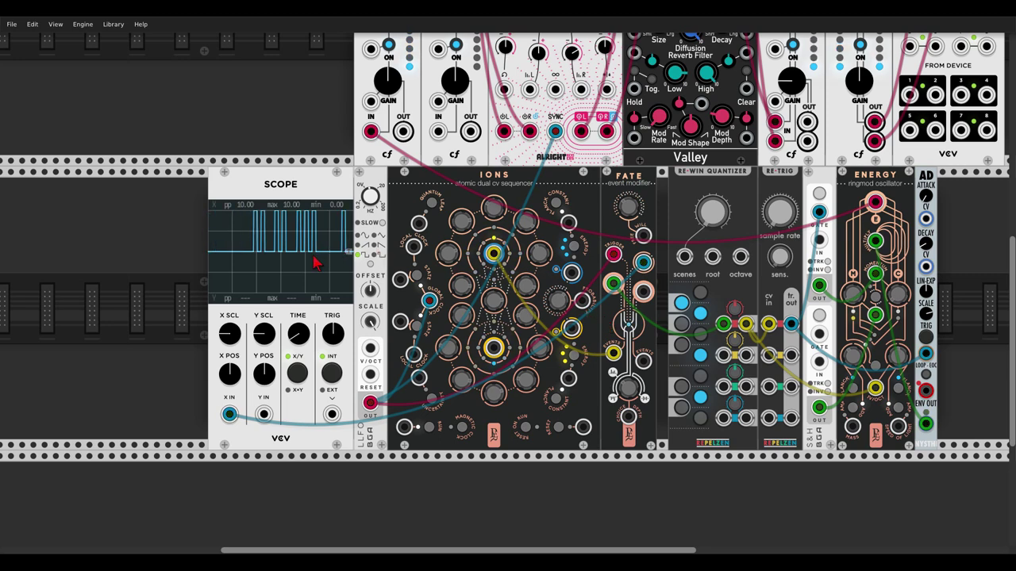
pyautogui.rightClick(608, 181)
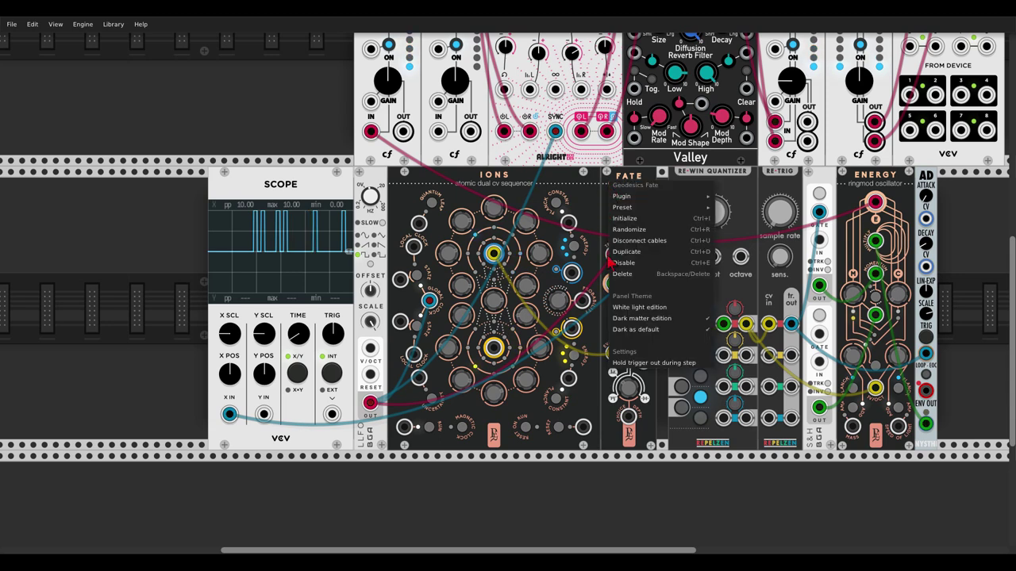
pyautogui.click(644, 363)
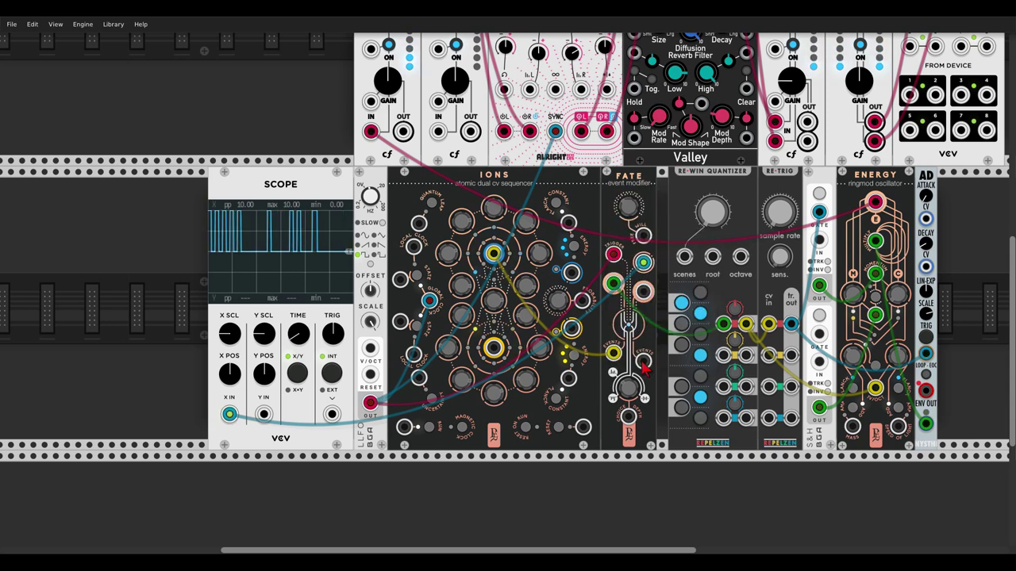
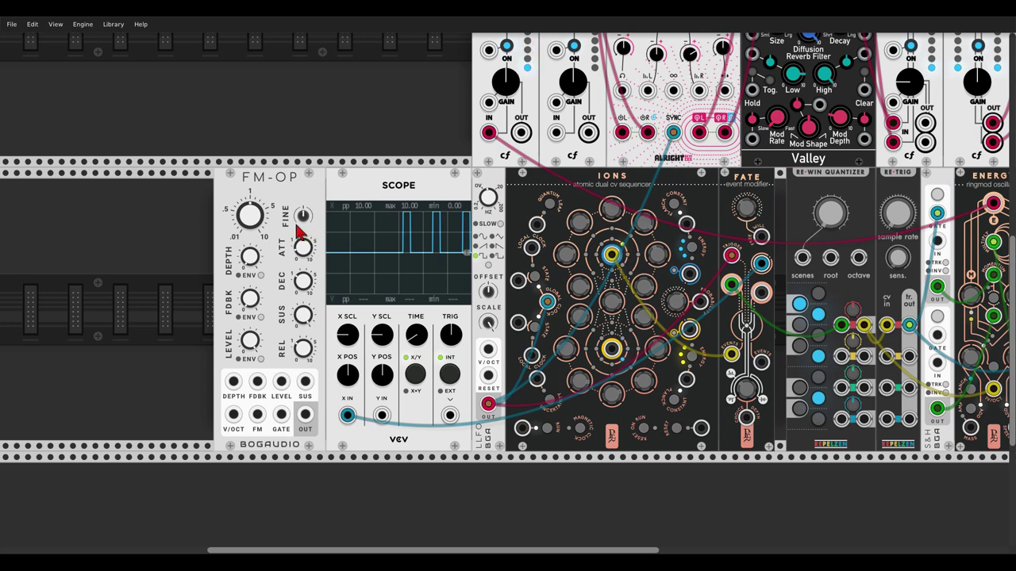
# Gate FM-OP from FATE's trigger output and shape its sound with feedback and level envelopes, 14.1% feedback and adjusted attack and sustain.
pyautogui.moveTo(282, 414); pyautogui.dragTo(762, 262)
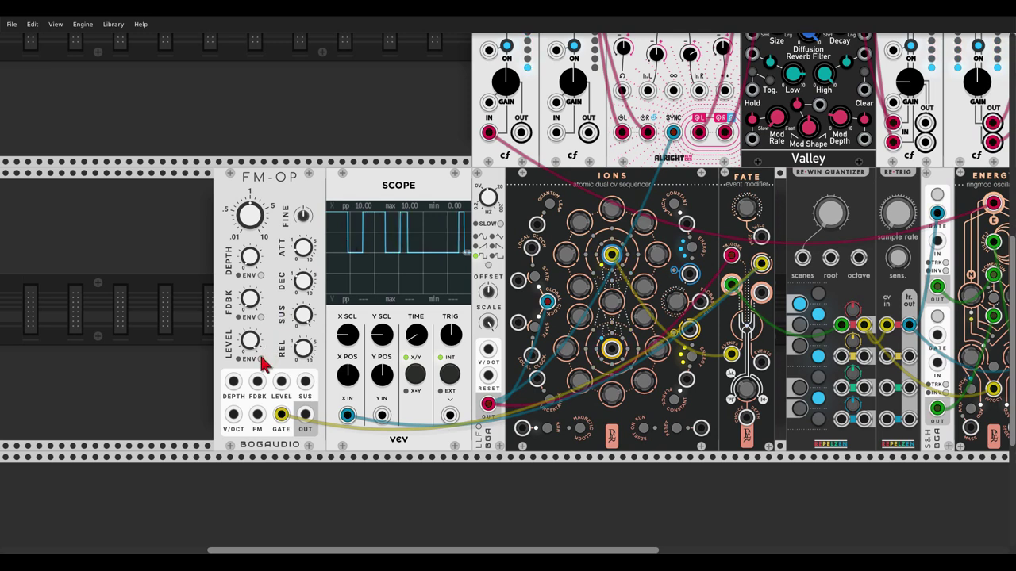
pyautogui.click(261, 316)
pyautogui.moveTo(250, 298)
pyautogui.mouseDown()
pyautogui.moveTo(250, 279)
pyautogui.moveTo(247, 294)
pyautogui.mouseUp()
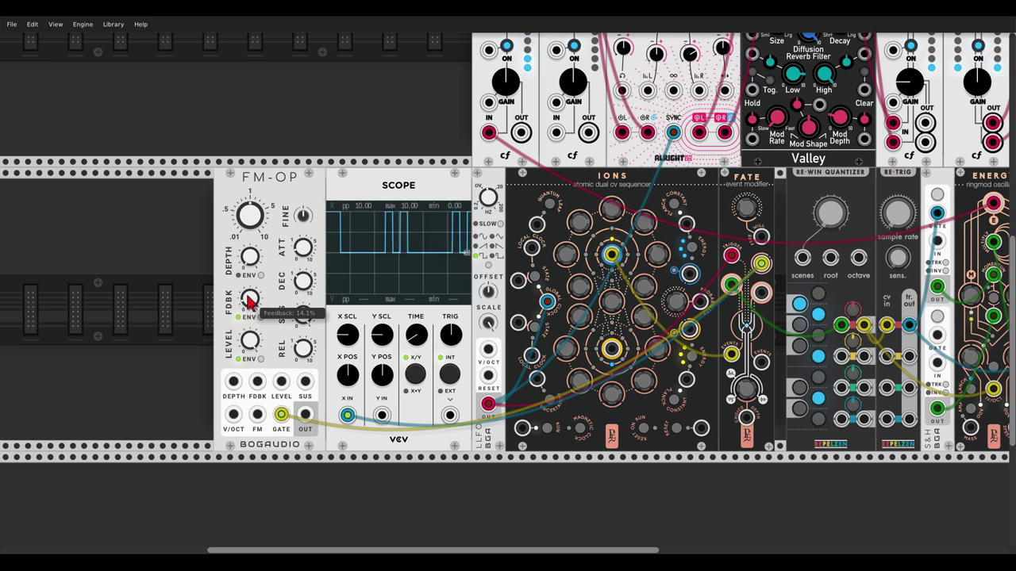
pyautogui.moveTo(300, 250); pyautogui.dragTo(301, 245)
pyautogui.moveTo(303, 315); pyautogui.dragTo(304, 316)
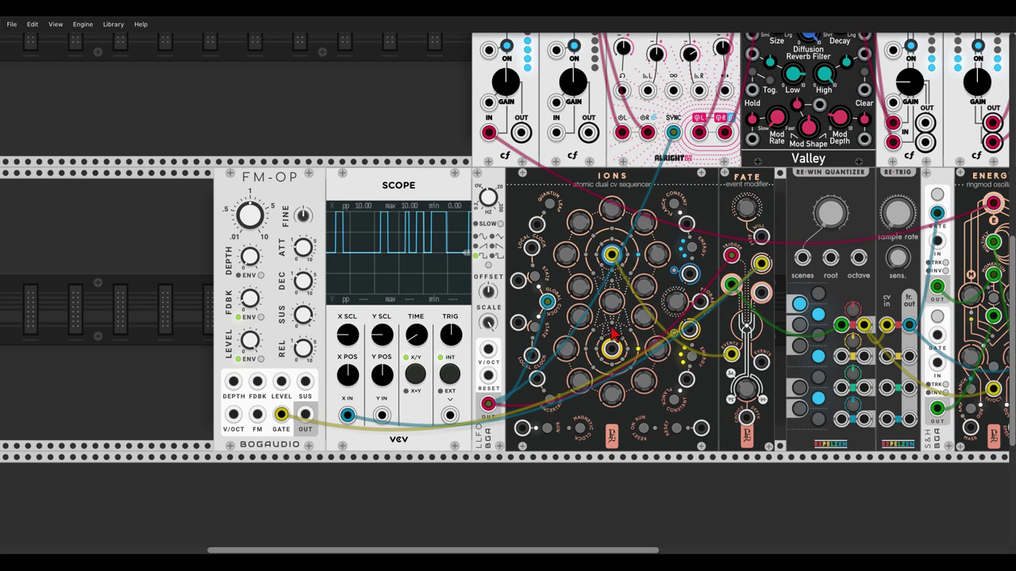
# Route the lower IONS output through the quantizer's second channel to FM-OP's V/OCT, and FM-OP's output to the second MONO input.
pyautogui.moveTo(612, 349); pyautogui.dragTo(234, 414)
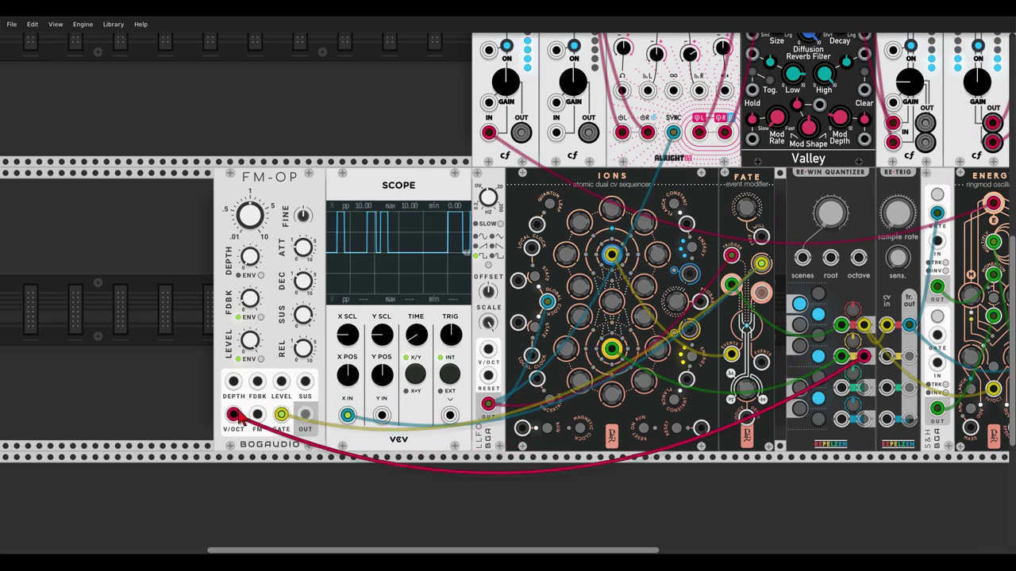
pyautogui.moveTo(305, 414); pyautogui.dragTo(558, 135)
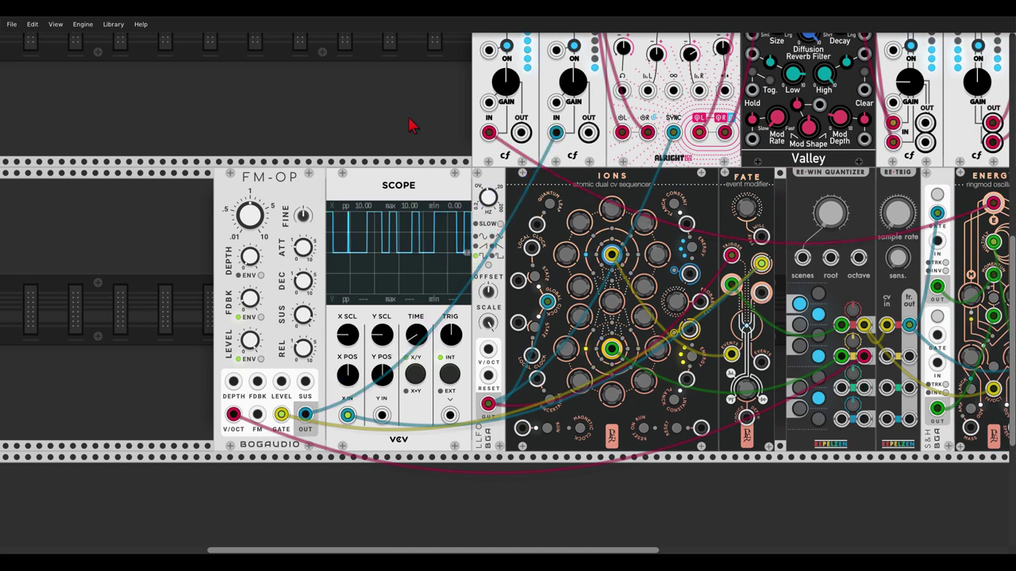
# Shift the whole lower row of modules, from FM-OP to AD, so it sits centred beneath the mixer row.
pyautogui.scroll(-2, 413, 125)
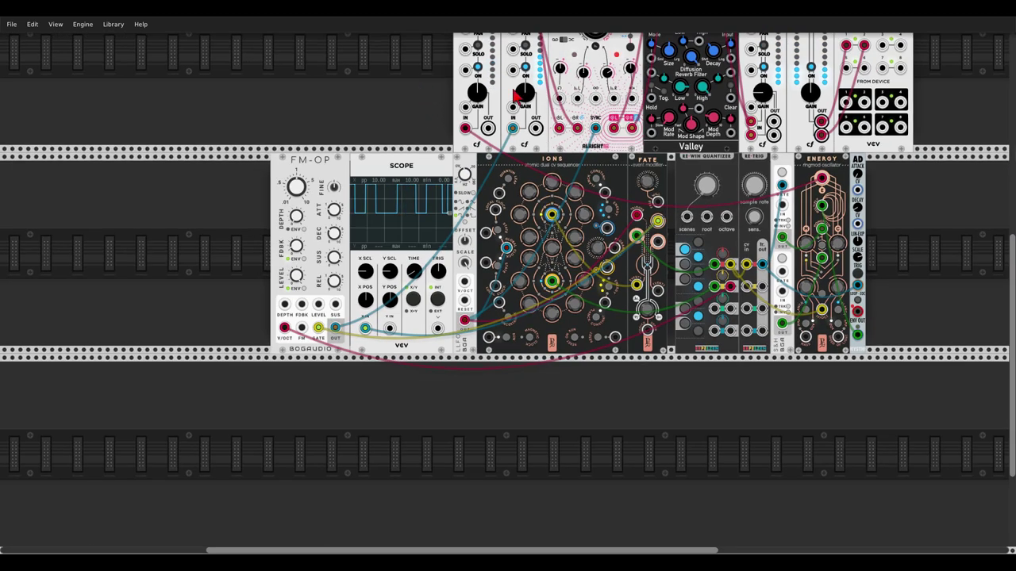
pyautogui.scroll(3, 368, 148)
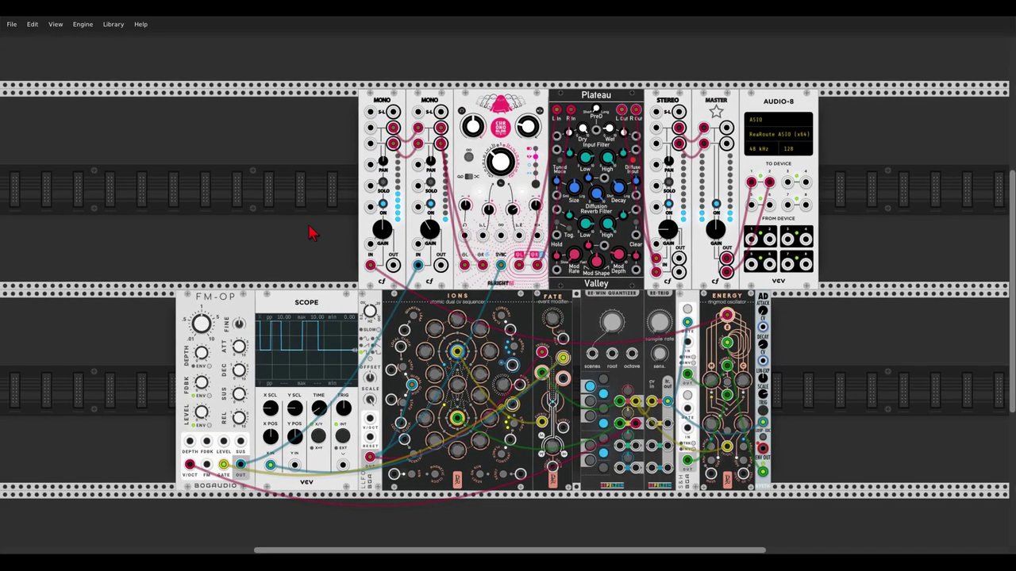
pyautogui.moveTo(209, 294); pyautogui.dragTo(308, 294)
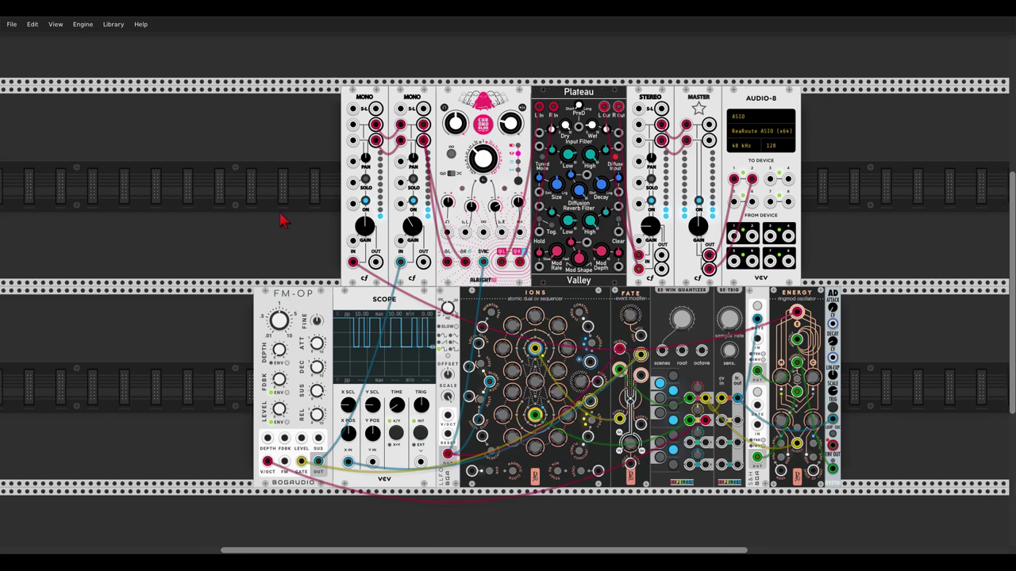
pyautogui.moveTo(282, 221); pyautogui.dragTo(234, 214)
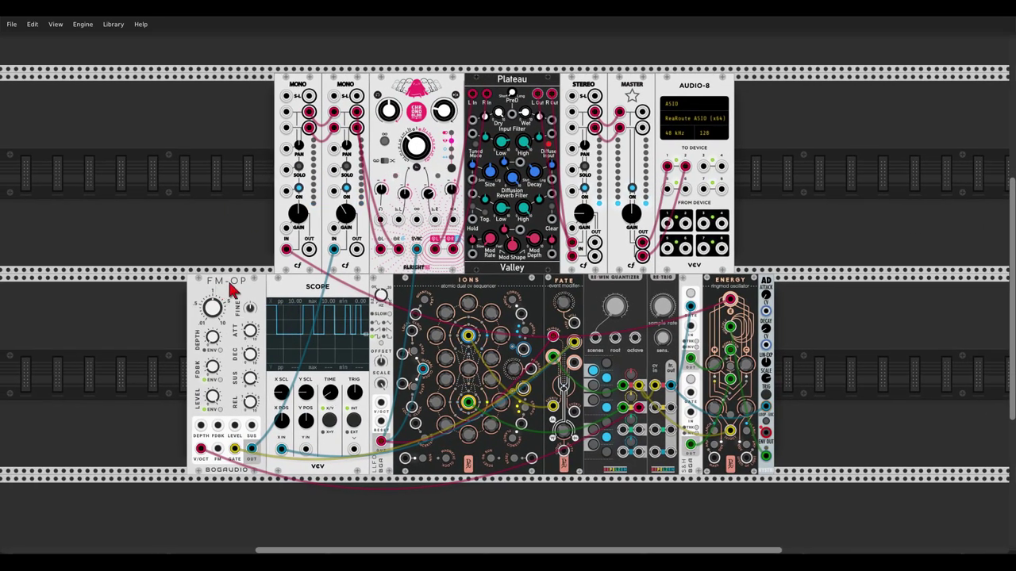
pyautogui.moveTo(225, 289); pyautogui.dragTo(237, 289)
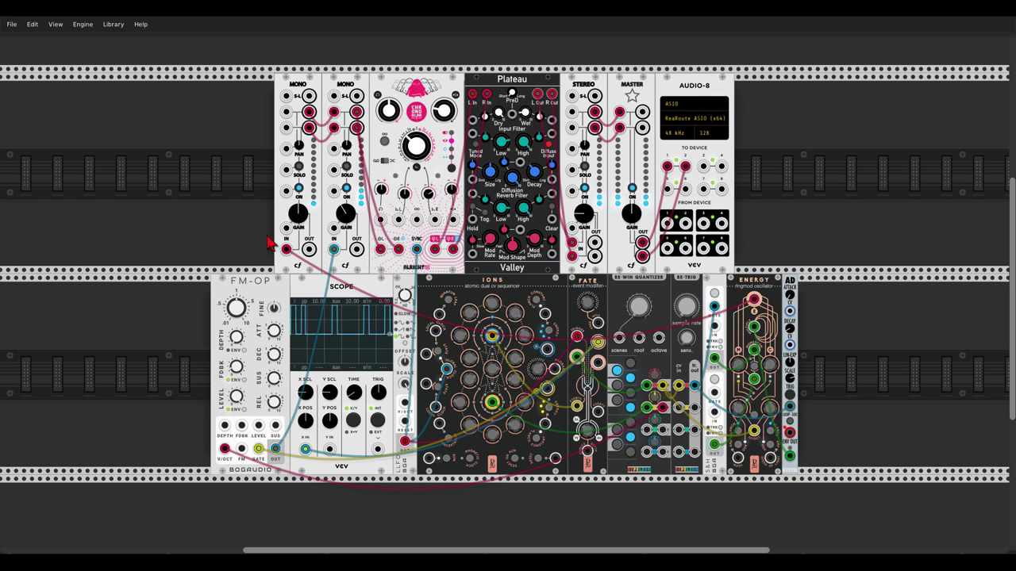
# Vary FATE's Free Will and Choices Depth, bringing Free Will to 0.6085.
pyautogui.moveTo(589, 303)
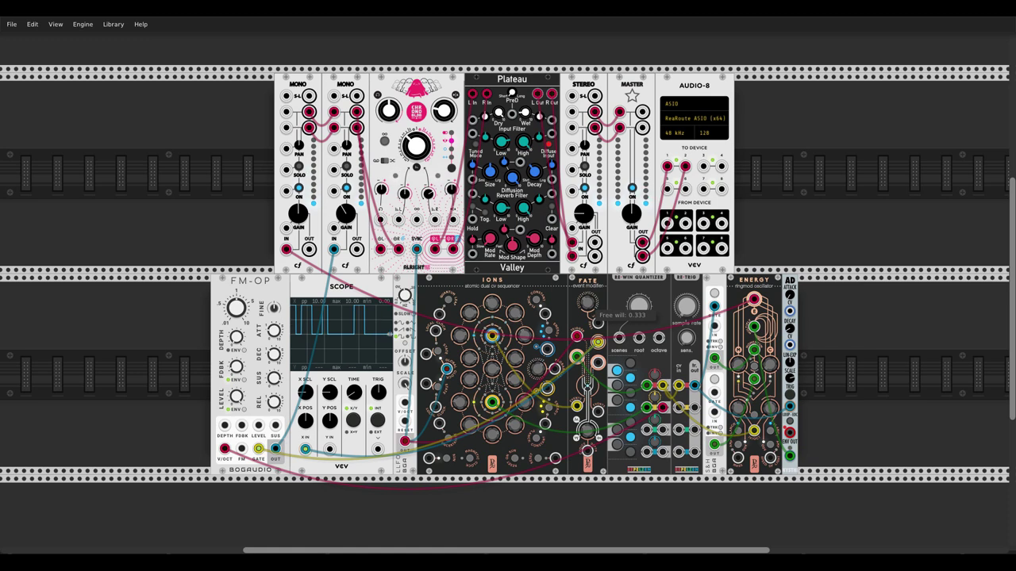
pyautogui.moveTo(583, 306); pyautogui.dragTo(583, 279)
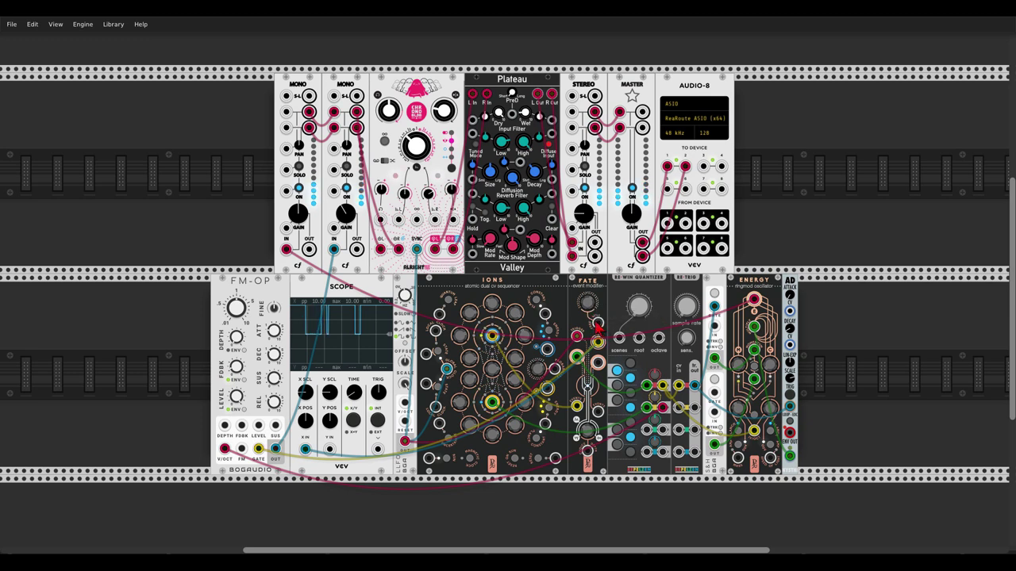
pyautogui.moveTo(587, 309); pyautogui.dragTo(587, 316)
pyautogui.moveTo(587, 431); pyautogui.dragTo(587, 437)
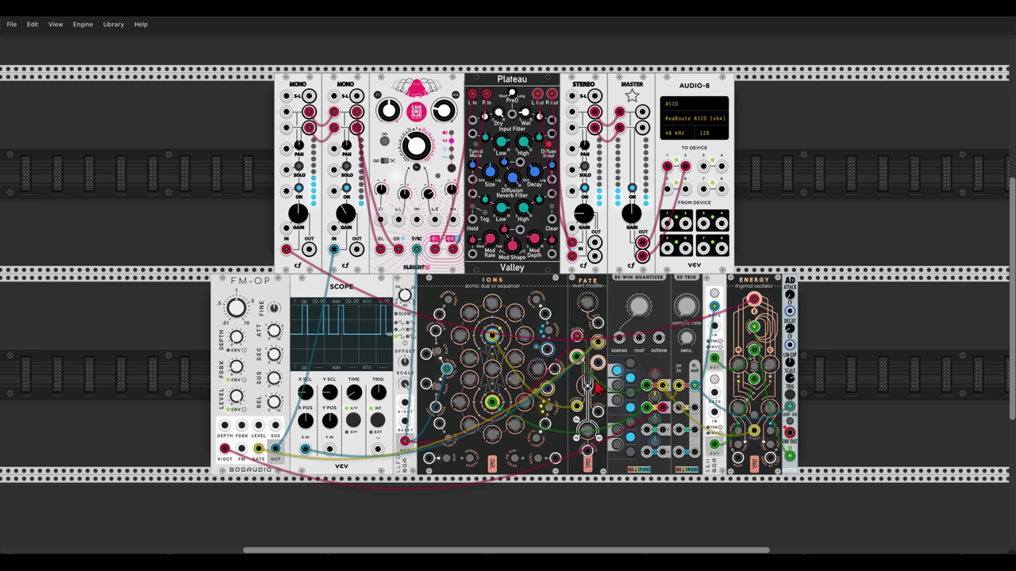
pyautogui.moveTo(586, 303)
pyautogui.moveTo(587, 307); pyautogui.dragTo(587, 300)
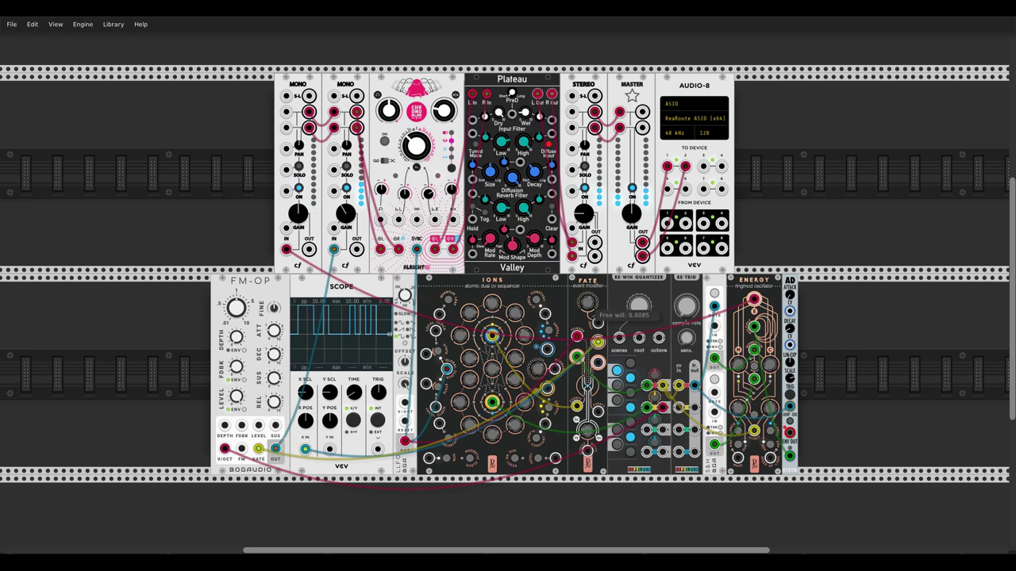
# Readjust FATE's Free Will slightly in the IONS patch.
pyautogui.moveTo(587, 306)
pyautogui.mouseDown()
pyautogui.moveTo(586, 326)
pyautogui.moveTo(587, 281)
pyautogui.moveTo(586, 335)
pyautogui.moveTo(586, 309)
pyautogui.mouseUp()
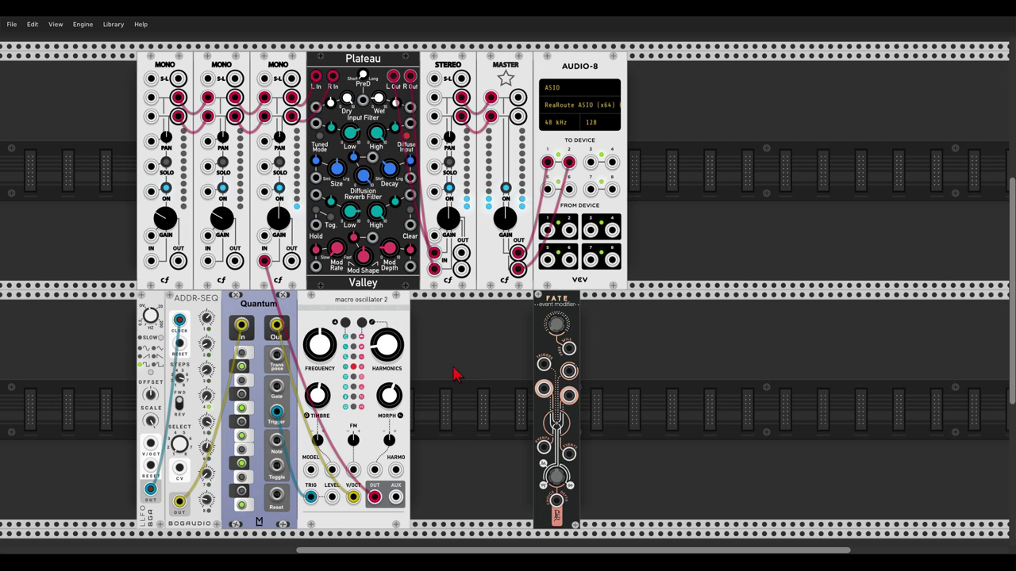
# Insert FATE between Quantum and macro oscillator 2, passing Quantum's Out through FATE to V/OCT and patching the LLFO output to FATE's TRIGGER.
pyautogui.moveTo(377, 308); pyautogui.dragTo(489, 308)
pyautogui.moveTo(551, 319); pyautogui.dragTo(315, 320)
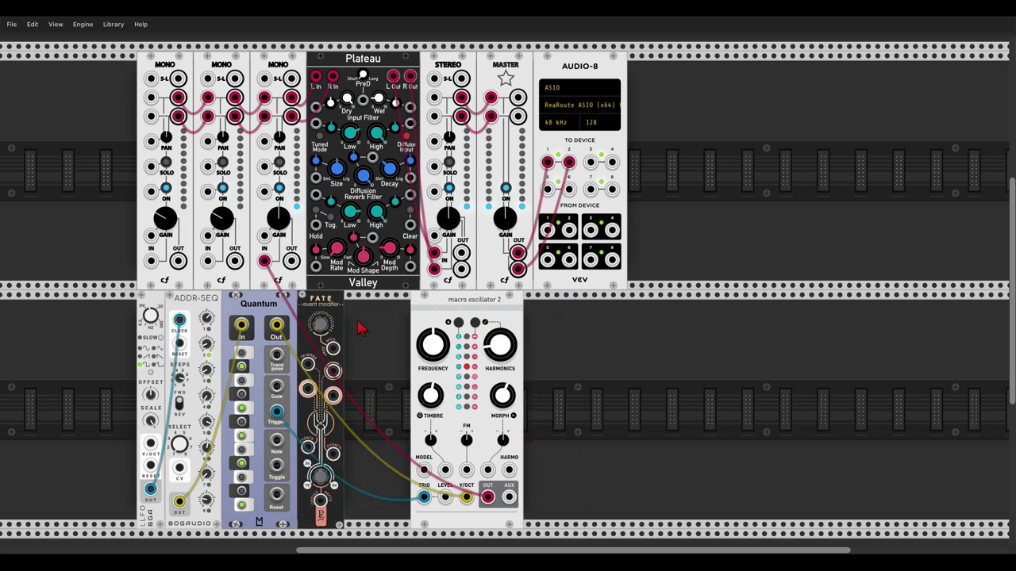
pyautogui.moveTo(466, 497); pyautogui.dragTo(307, 447)
pyautogui.moveTo(308, 389); pyautogui.dragTo(466, 497)
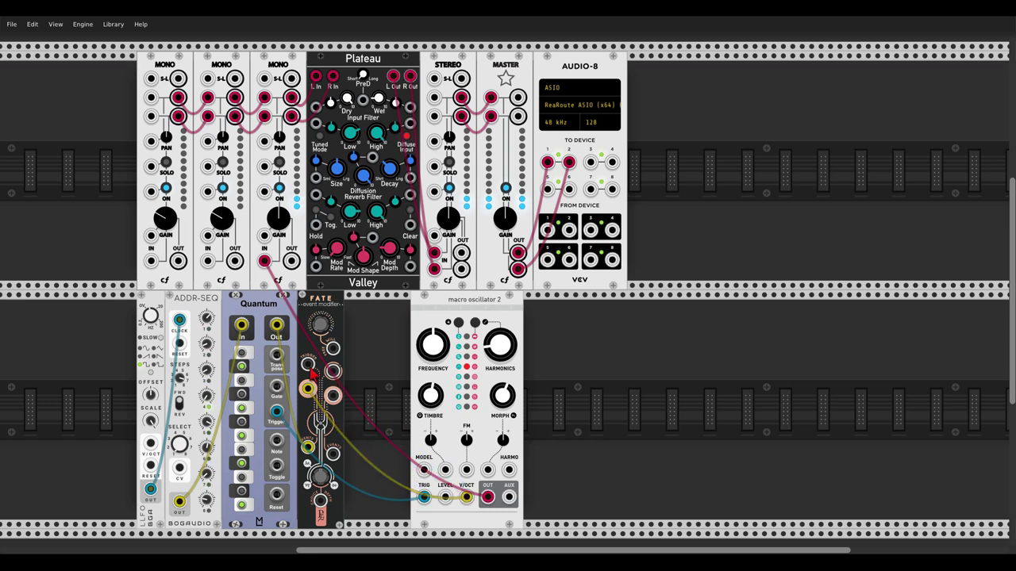
pyautogui.moveTo(308, 366); pyautogui.dragTo(150, 489)
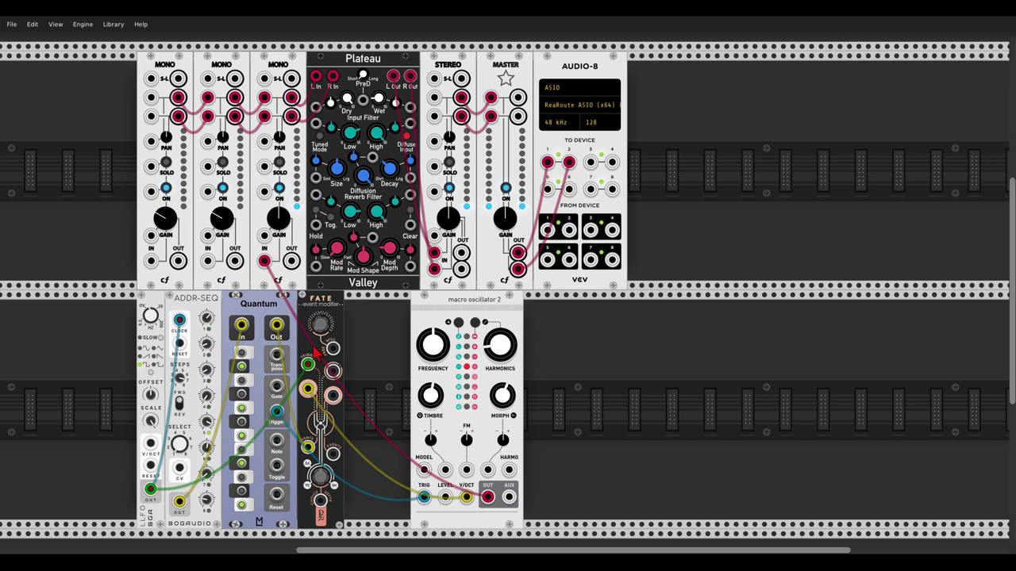
# Add a Bogaudio STACK module between Quantum and FATE, and close the gaps so STACK, FATE and macro oscillator 2 sit side by side.
pyautogui.moveTo(338, 300); pyautogui.dragTo(392, 305)
pyautogui.rightClick(335, 316)
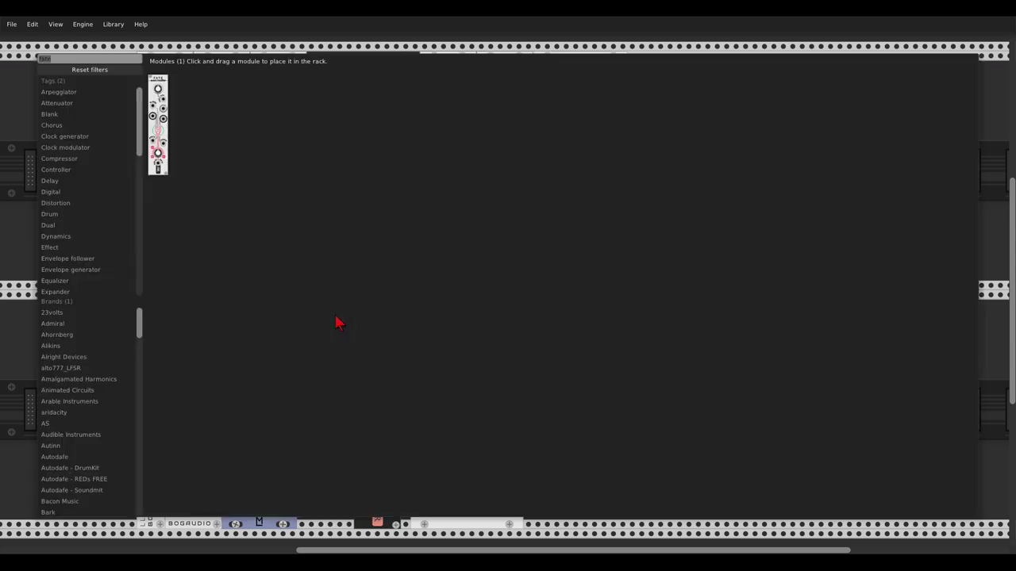
pyautogui.write('stack')
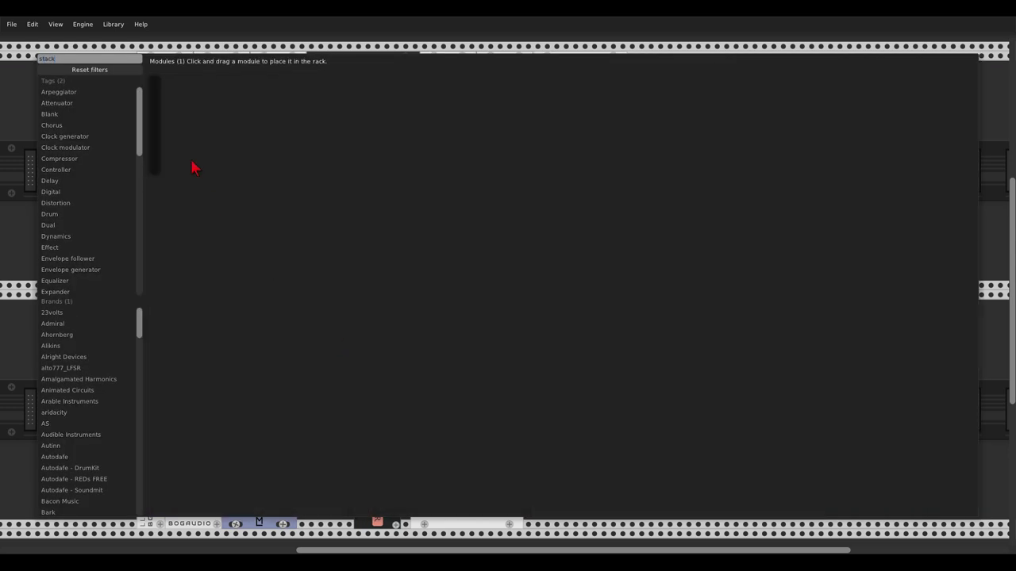
pyautogui.click(154, 90)
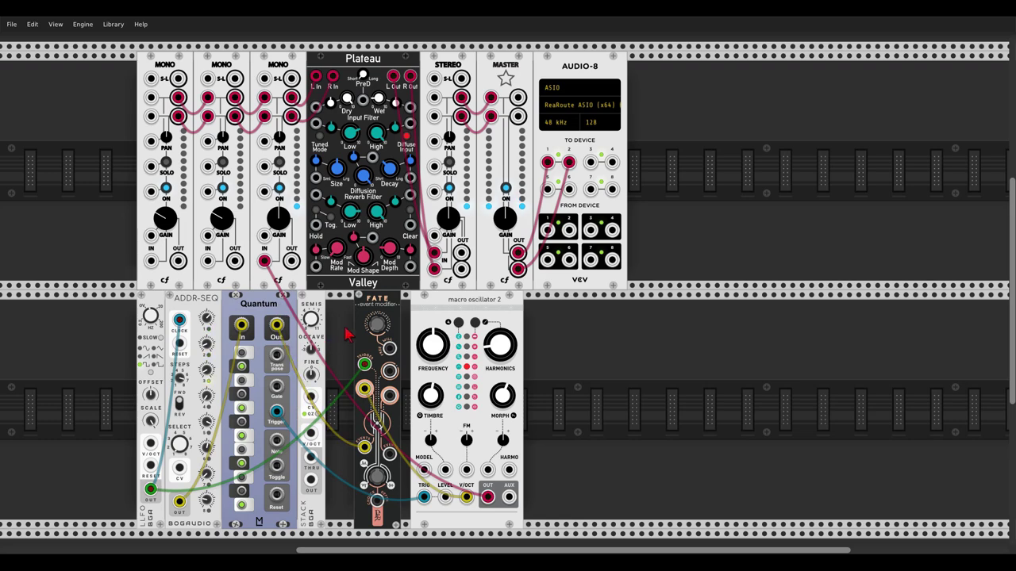
pyautogui.scroll(-2, 341, 321)
pyautogui.scroll(3, 336, 313)
pyautogui.moveTo(328, 299); pyautogui.dragTo(421, 212)
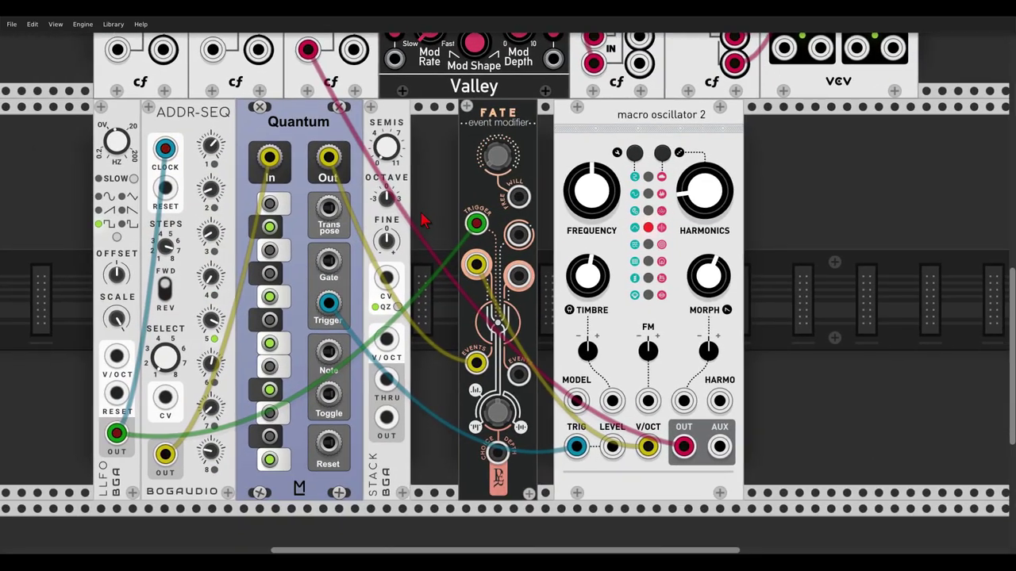
pyautogui.moveTo(579, 108); pyautogui.dragTo(530, 119)
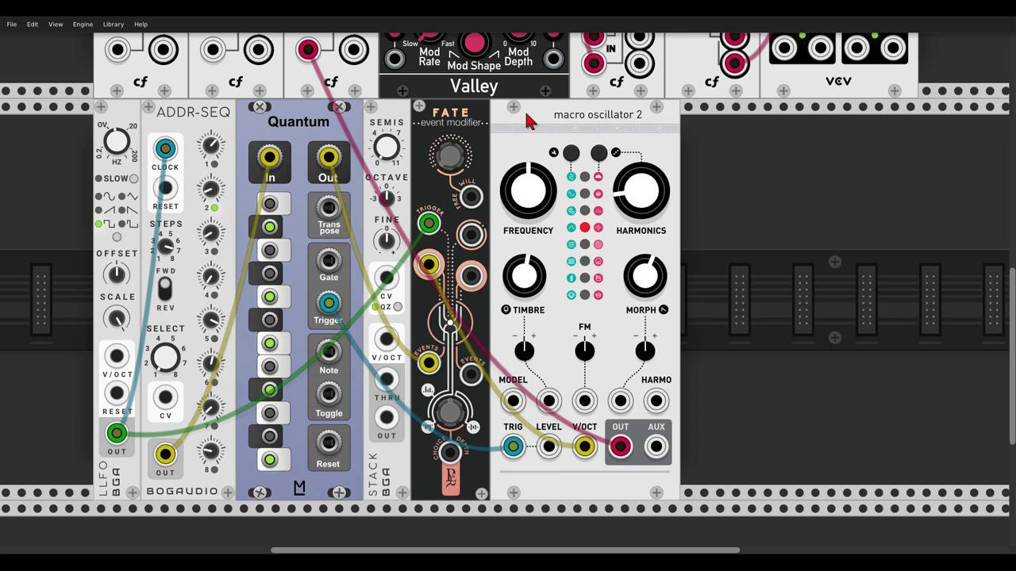
# Feed Quantum's Out through STACK's V/OCT into FATE's second EVENTS input, and shift STACK's octave.
pyautogui.moveTo(385, 340); pyautogui.dragTo(328, 159)
pyautogui.moveTo(386, 419); pyautogui.dragTo(468, 381)
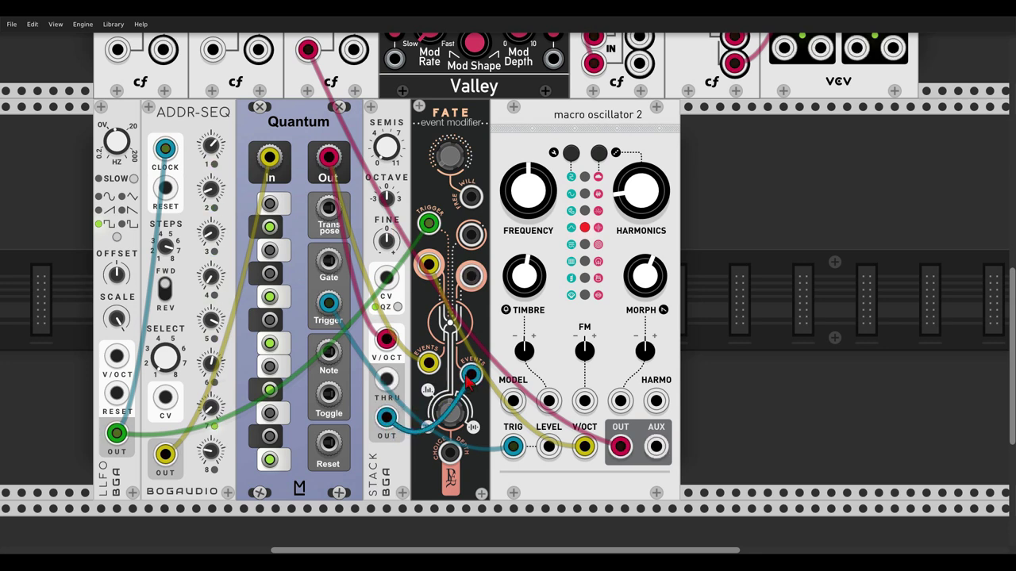
pyautogui.moveTo(385, 198); pyautogui.dragTo(386, 199)
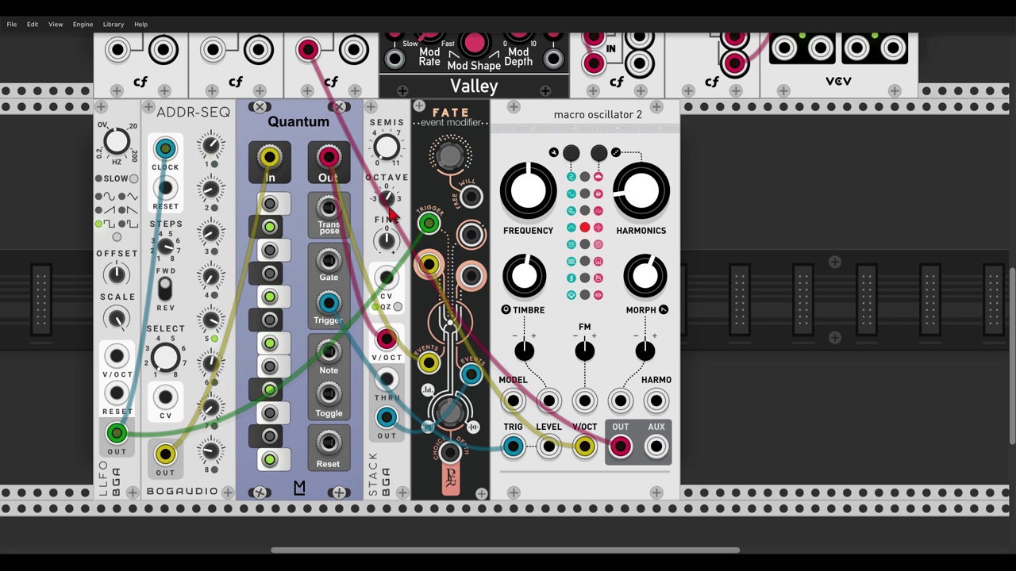
# Adjust FATE's Free Will and check its Choices Depth value.
pyautogui.moveTo(455, 158)
pyautogui.mouseDown()
pyautogui.moveTo(455, 96)
pyautogui.moveTo(470, 157)
pyautogui.moveTo(456, 163)
pyautogui.mouseUp()
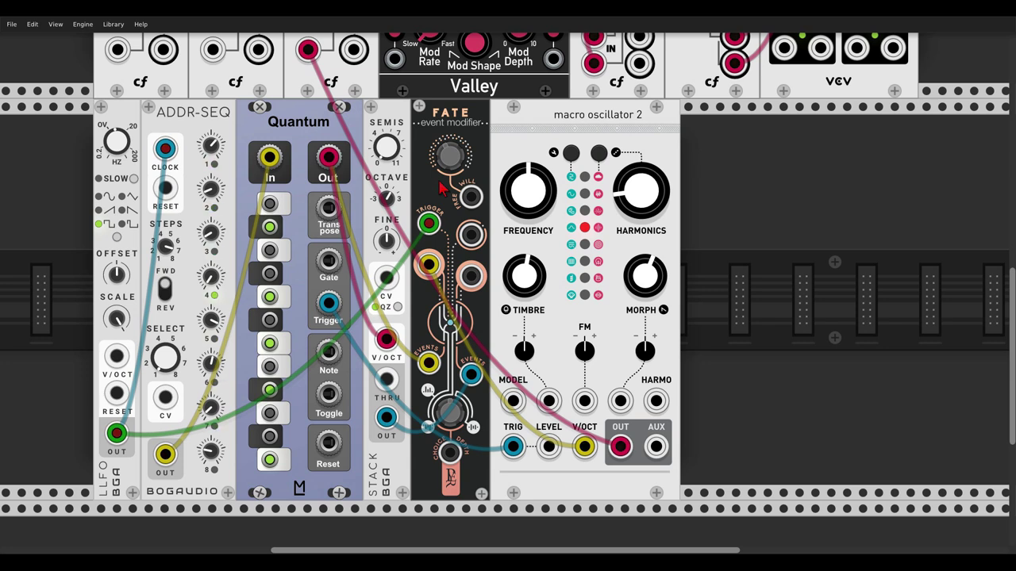
pyautogui.moveTo(457, 413)
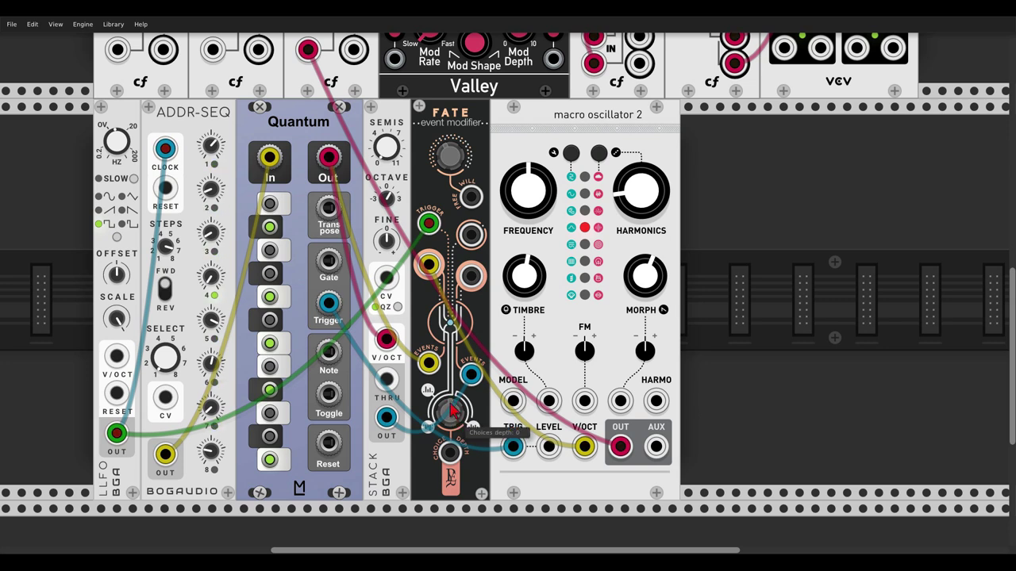
# Add a SCOPE module directly beside macro oscillator 2.
pyautogui.moveTo(688, 256); pyautogui.dragTo(577, 248)
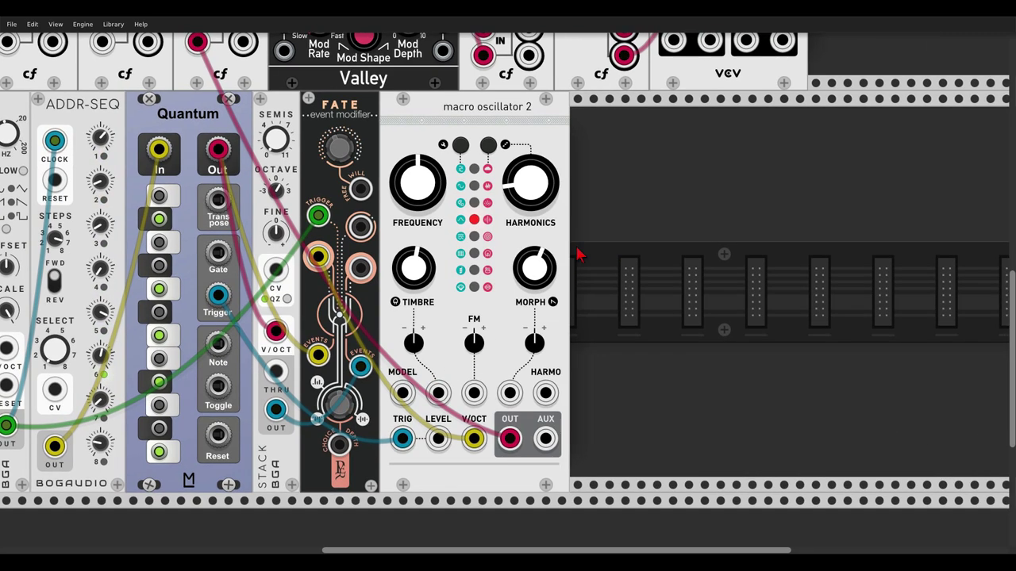
pyautogui.scroll(-4, 571, 256)
pyautogui.rightClick(609, 262)
pyautogui.write('scope')
pyautogui.click(282, 106)
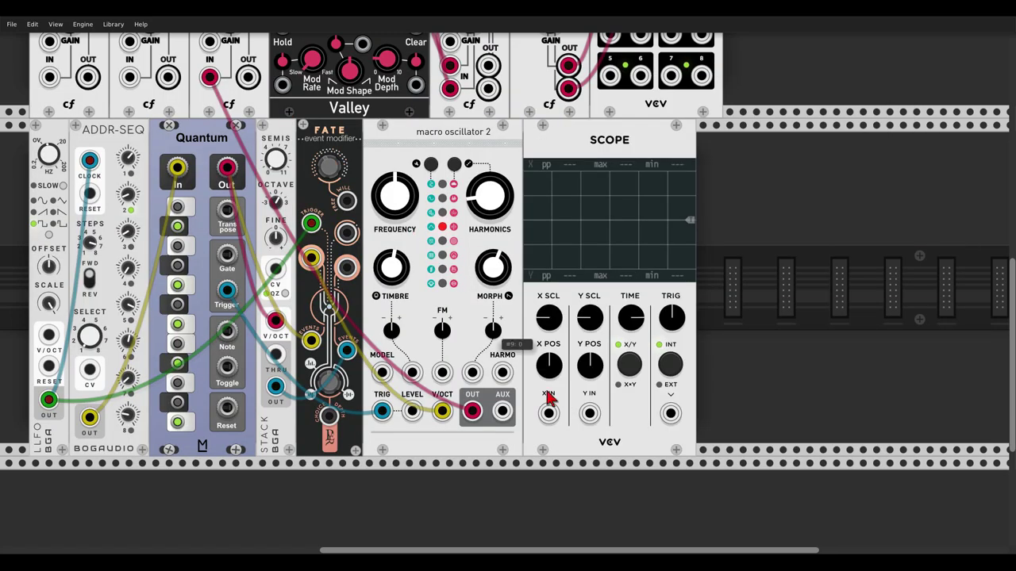
# Patch FATE's first and second event outputs to the SCOPE's X IN and Y IN, and slow its time base.
pyautogui.moveTo(549, 411); pyautogui.dragTo(311, 258)
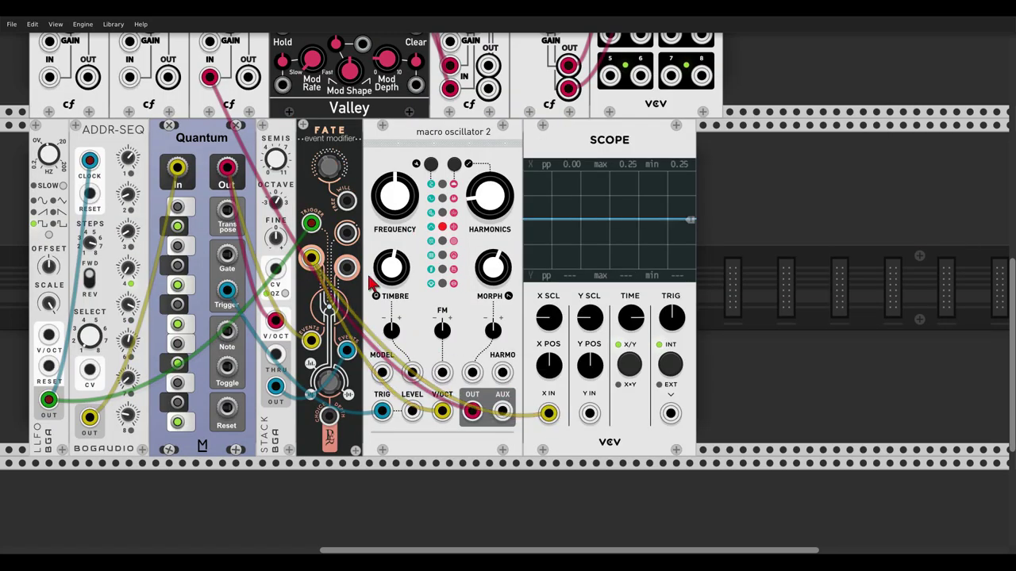
pyautogui.moveTo(631, 319); pyautogui.dragTo(631, 330)
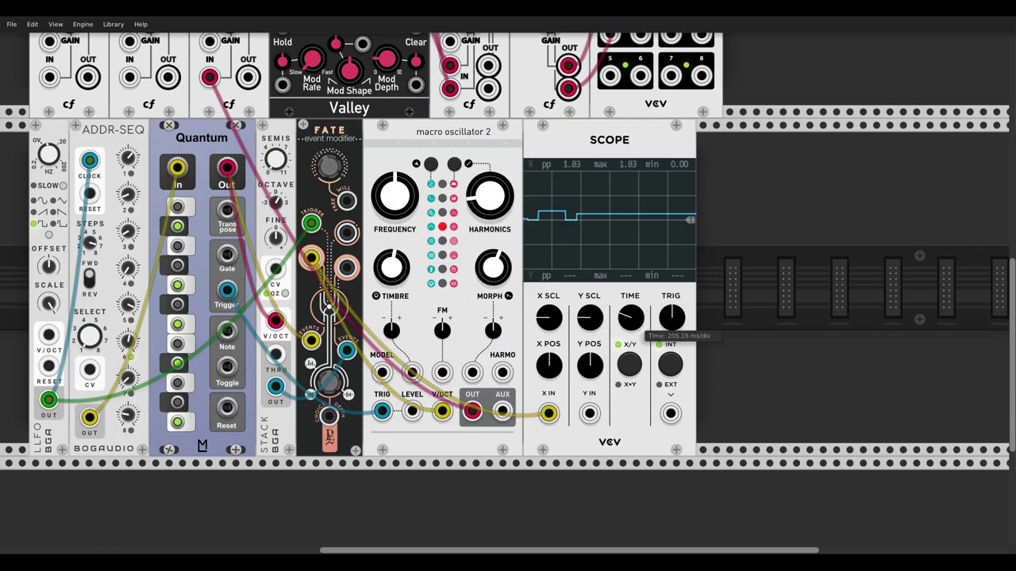
pyautogui.moveTo(589, 413)
pyautogui.mouseDown()
pyautogui.moveTo(469, 403)
pyautogui.moveTo(348, 272)
pyautogui.mouseUp()
pyautogui.moveTo(628, 315); pyautogui.dragTo(628, 315)
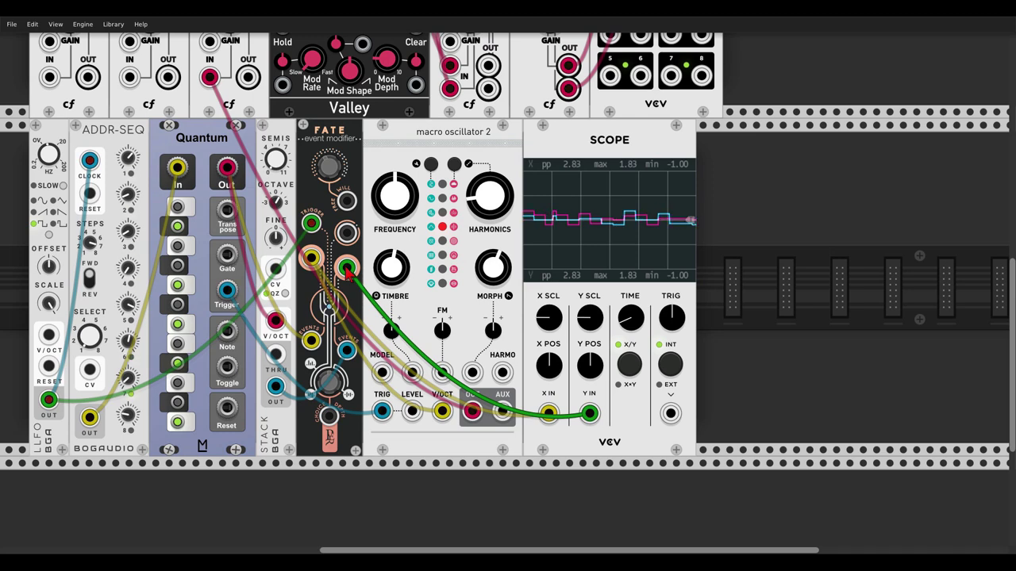
# Move the SCOPE up into the mixer row, directly beside AUDIO-8.
pyautogui.scroll(-1, 625, 226)
pyautogui.moveTo(705, 219); pyautogui.dragTo(540, 306)
pyautogui.moveTo(486, 246); pyautogui.dragTo(651, 84)
pyautogui.scroll(-2, 557, 285)
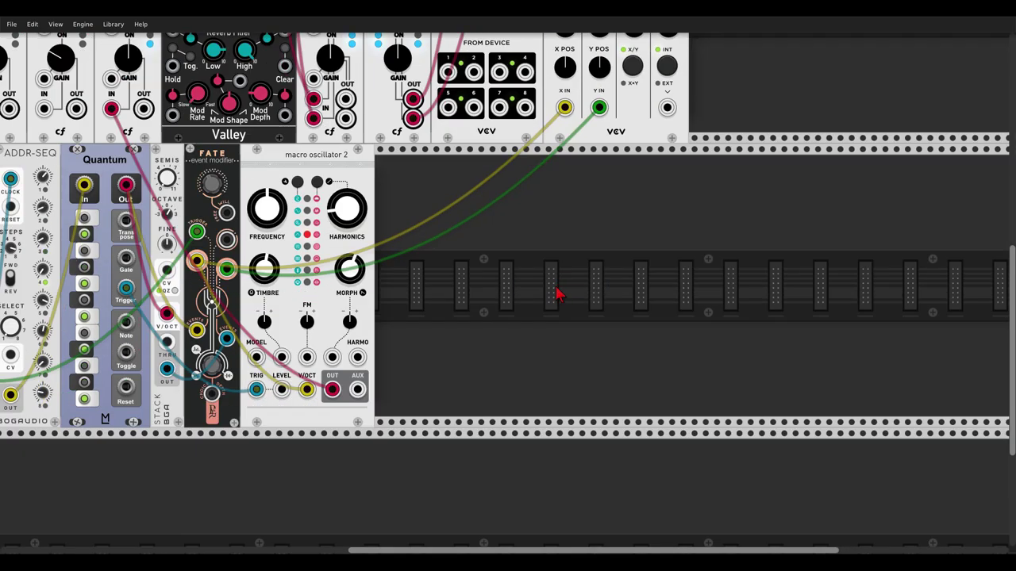
# Add Vult's BASAL oscillator and SLAP envelope next to each other in the lower row, beyond macro oscillator 2.
pyautogui.rightClick(555, 286)
pyautogui.write('basal')
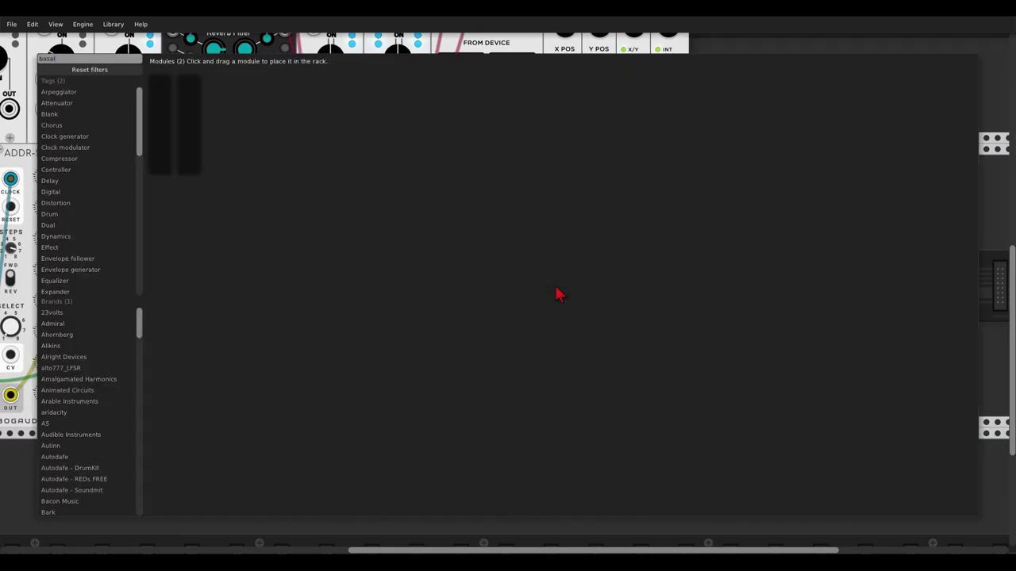
pyautogui.click(196, 86)
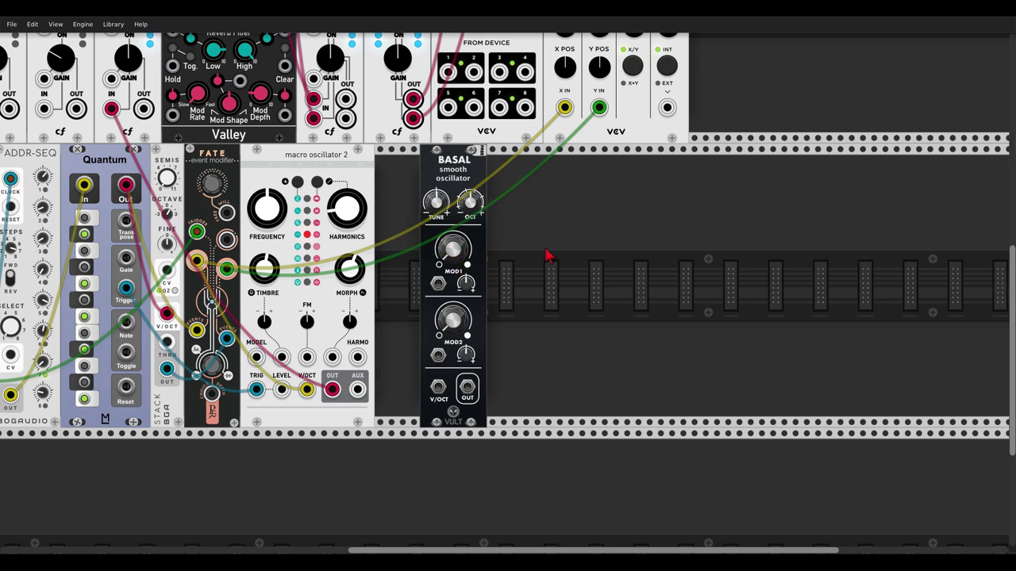
pyautogui.rightClick(552, 248)
pyautogui.write('slap')
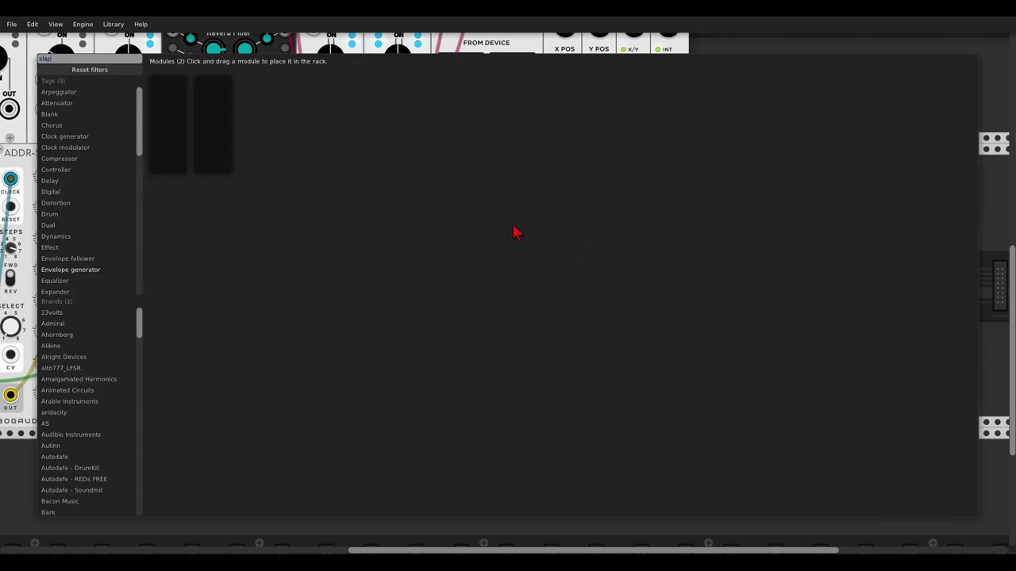
pyautogui.click(225, 84)
# Patch BASAL through SLAP's VCA to the second MONO input, gate SLAP from Quantum's Gate, and drive BASAL's V/OCT from FATE's second event output.
pyautogui.moveTo(468, 389); pyautogui.dragTo(91, 109)
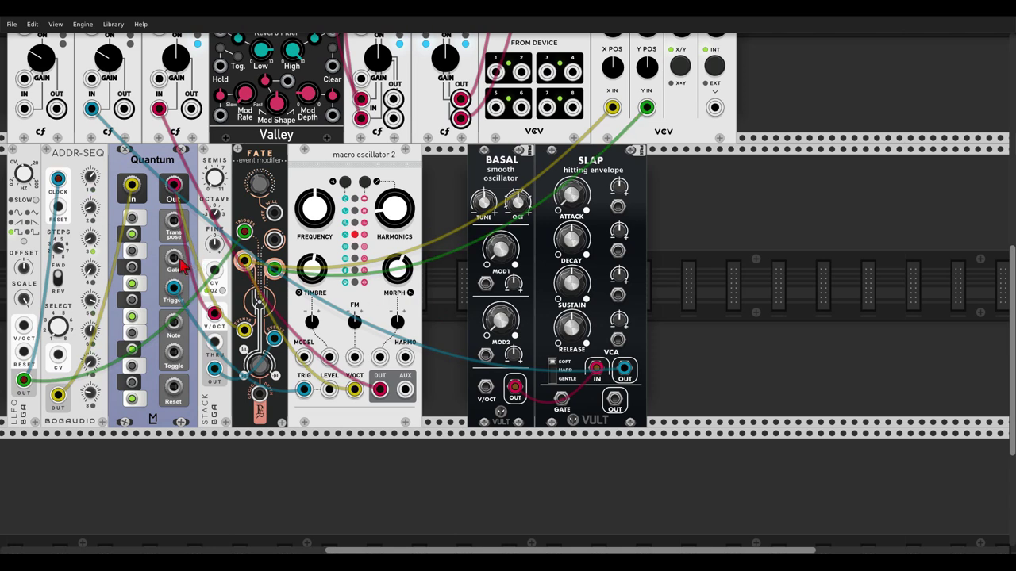
pyautogui.moveTo(173, 258); pyautogui.dragTo(562, 403)
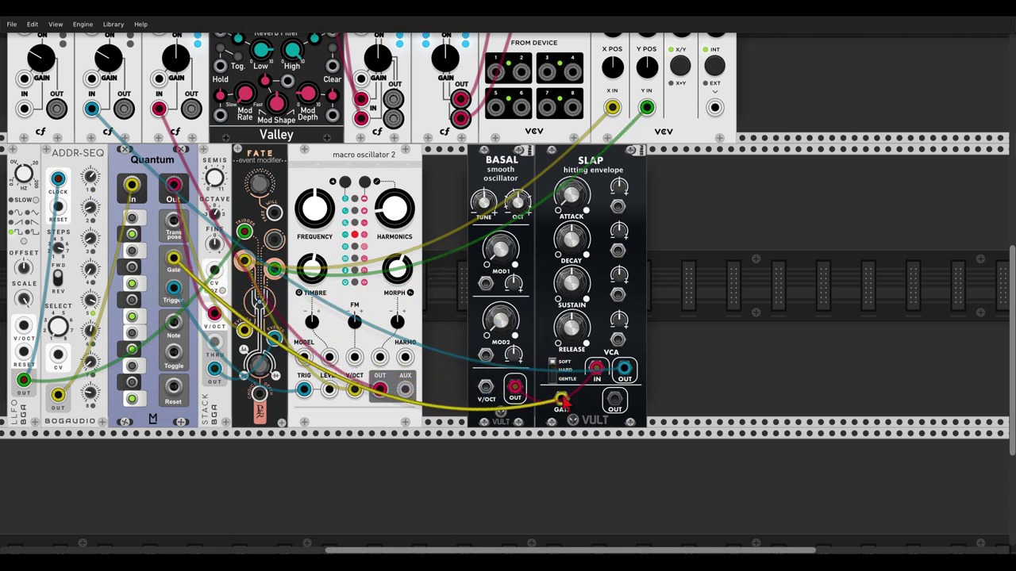
pyautogui.moveTo(485, 389); pyautogui.dragTo(275, 269)
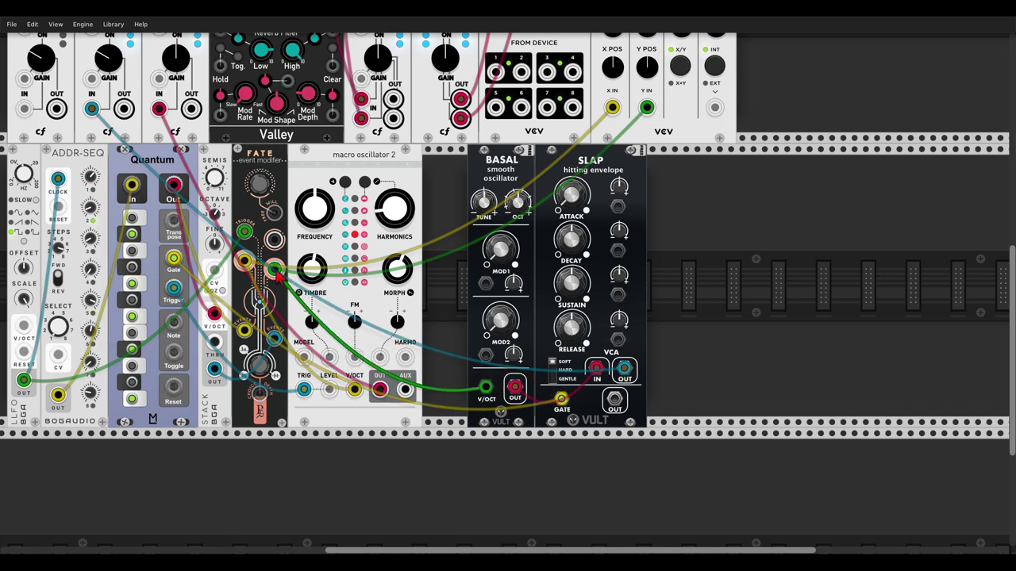
pyautogui.scroll(-1, 449, 266)
pyautogui.moveTo(560, 274)
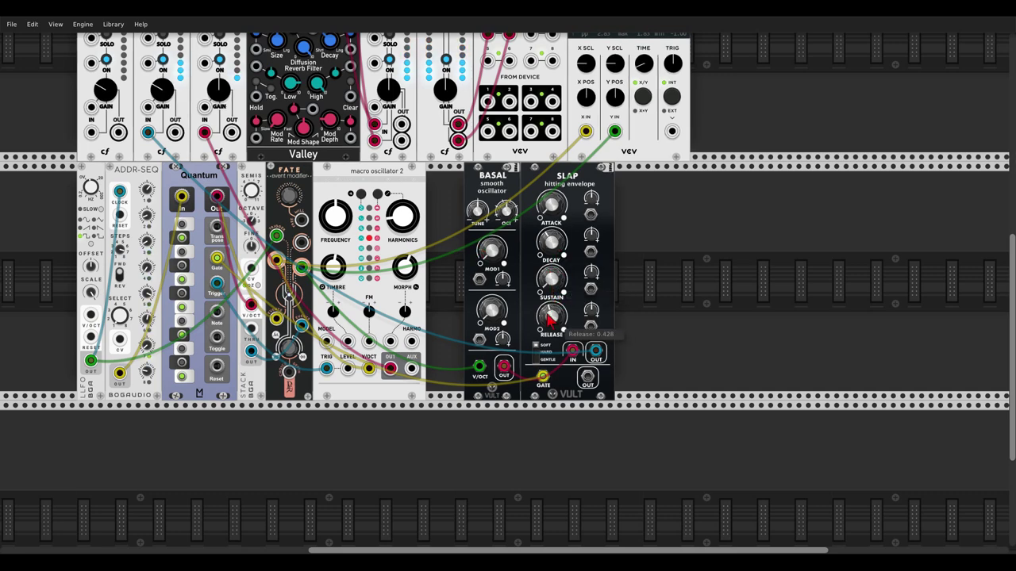
# Vary FATE's Free Will while both voices play.
pyautogui.scroll(-1, 448, 245)
pyautogui.scroll(2, 448, 244)
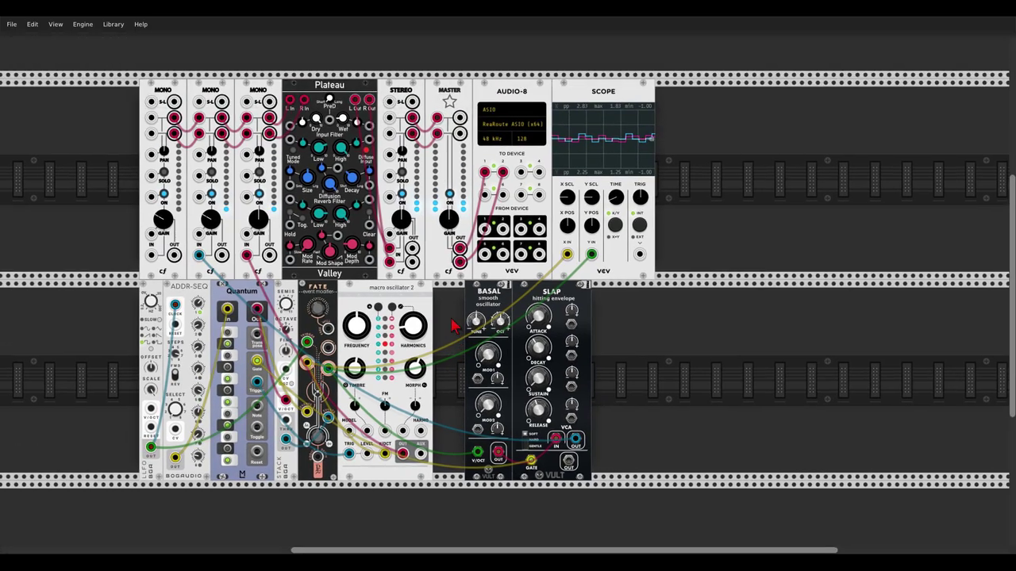
pyautogui.scroll(2, 455, 311)
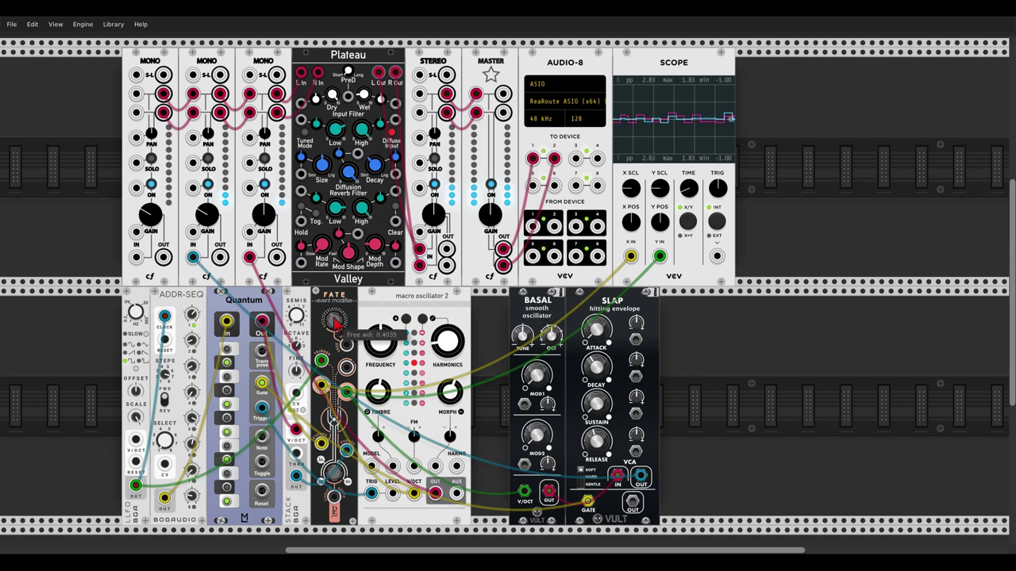
pyautogui.moveTo(334, 320); pyautogui.dragTo(333, 321)
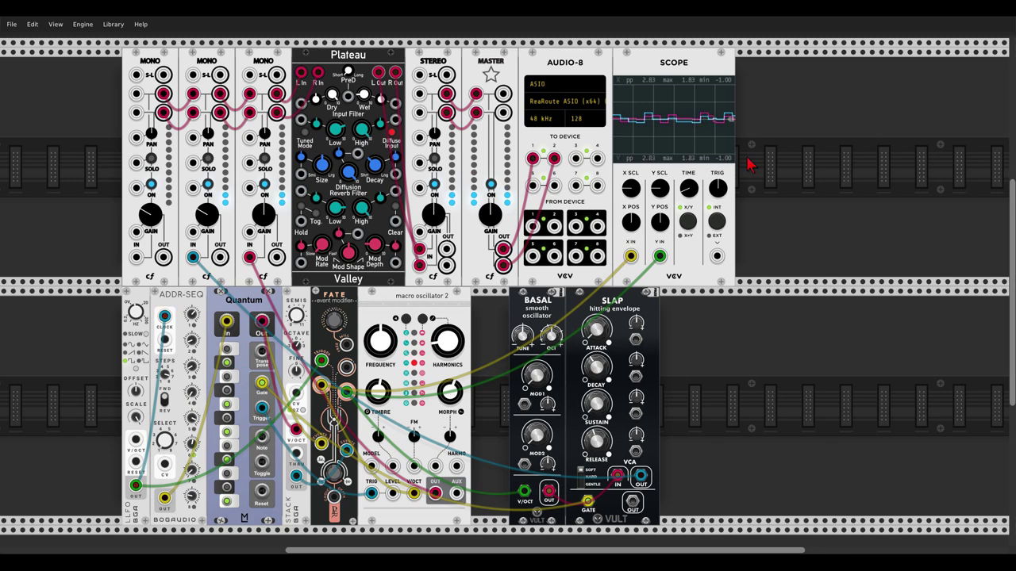
# Add the Alright Devices Chronoblob delay to the empty row beneath the voices.
pyautogui.scroll(-5, 750, 165)
pyautogui.scroll(-1, 750, 164)
pyautogui.rightClick(512, 332)
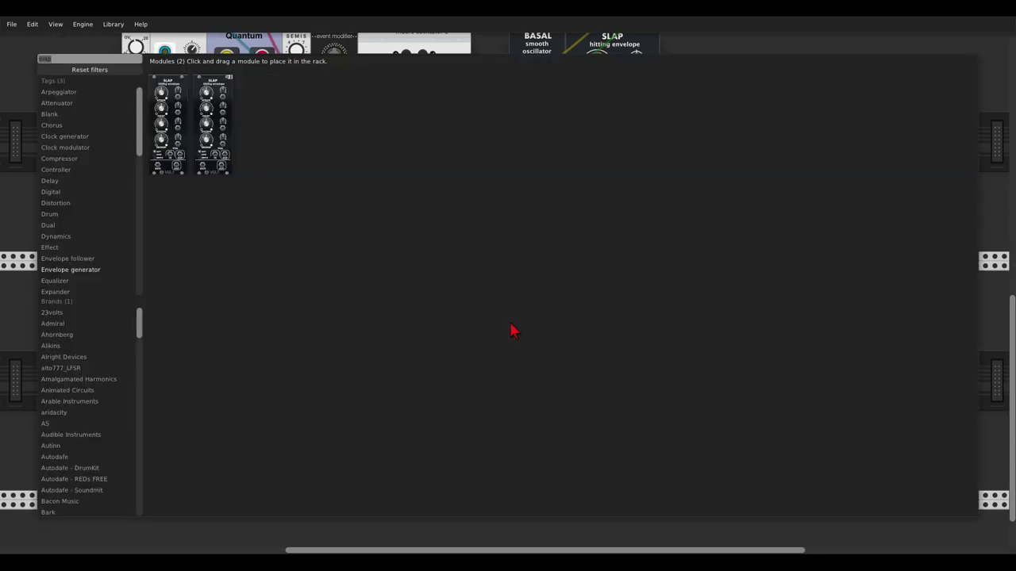
pyautogui.write('blob')
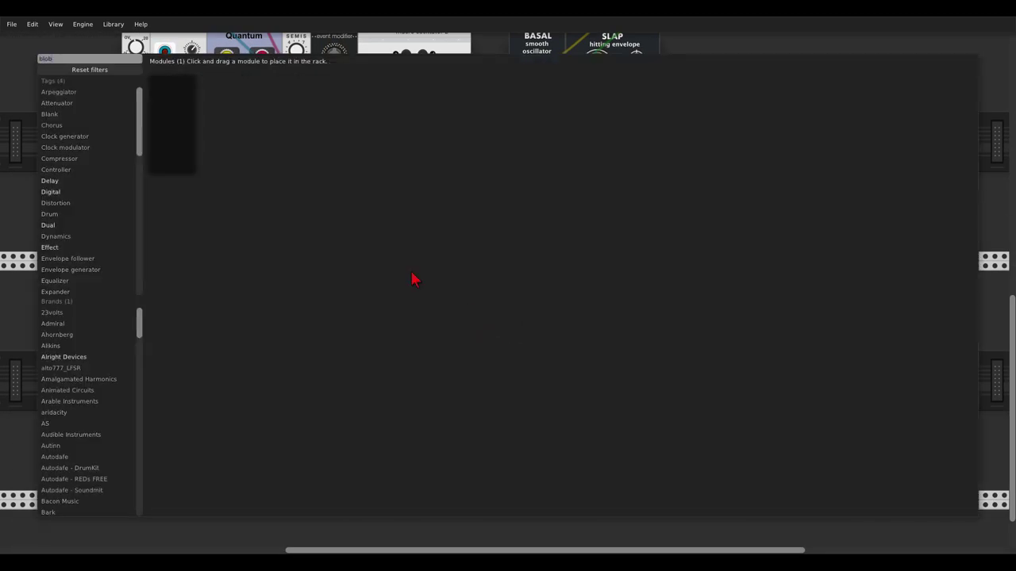
pyautogui.moveTo(172, 84); pyautogui.dragTo(223, 246)
# Add a Valley Plateau reverb beside the Chronoblob and lower its Dry Level to 0.0355.
pyautogui.rightClick(313, 330)
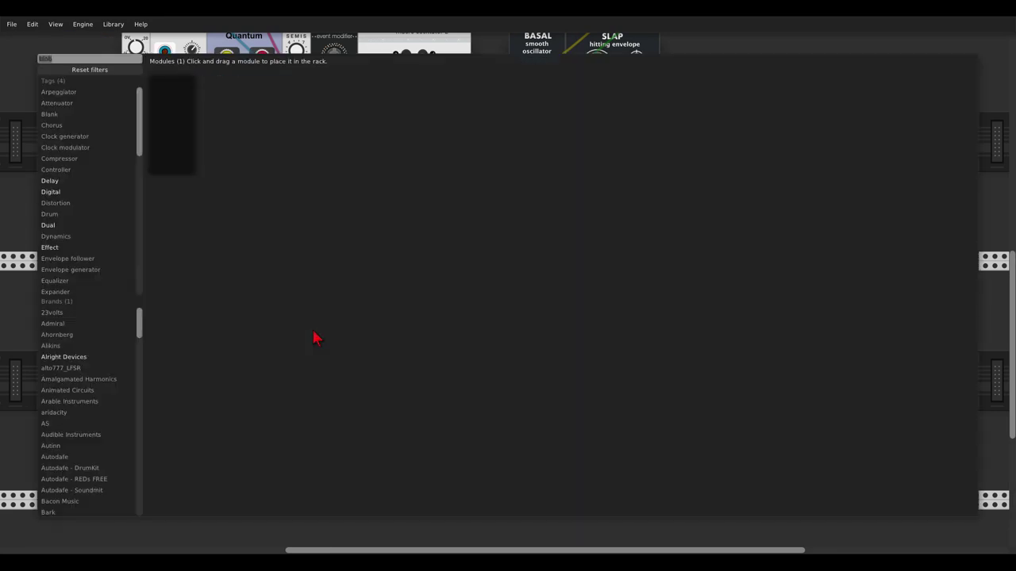
pyautogui.write('plate')
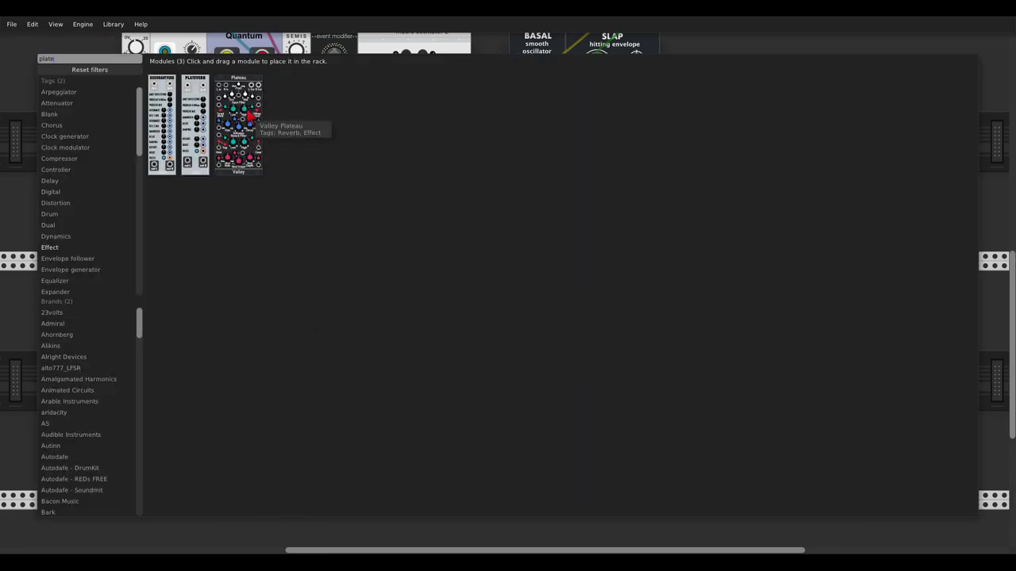
pyautogui.click(240, 85)
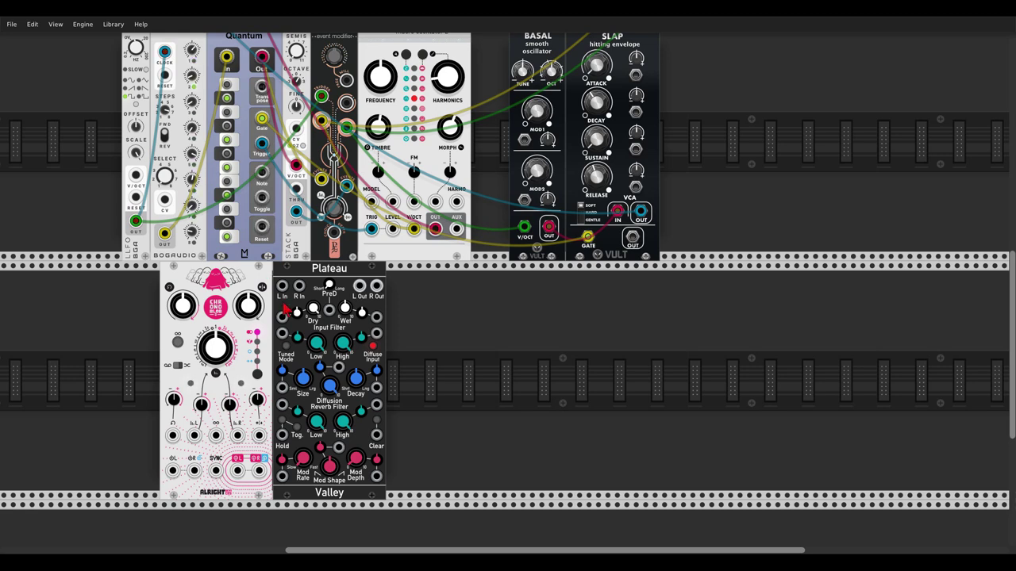
pyautogui.moveTo(253, 303); pyautogui.dragTo(253, 222)
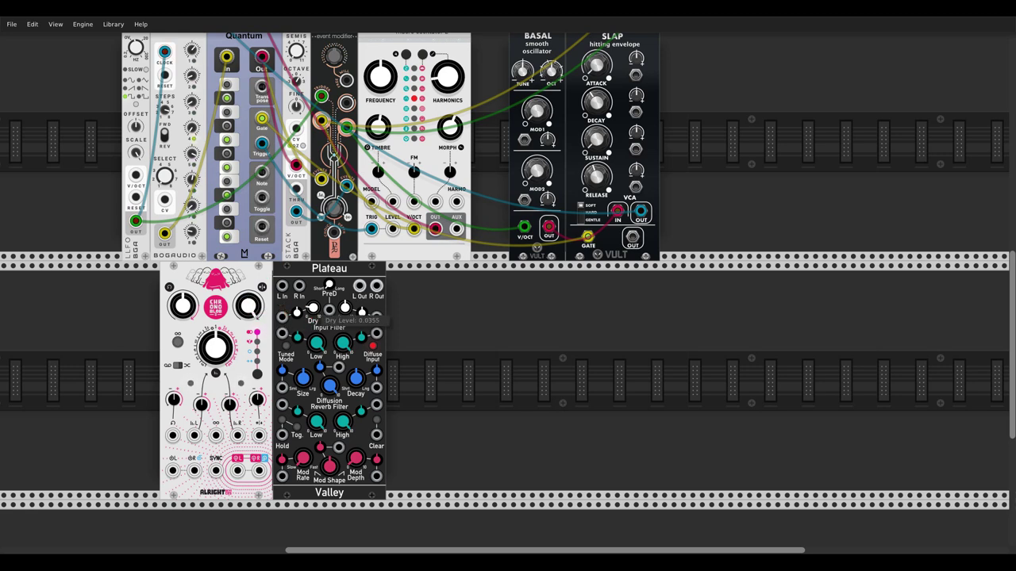
# Set the new Plateau's Diffusion to 1.3 and its Decay to 0.46896.
pyautogui.moveTo(344, 310)
pyautogui.moveTo(362, 470)
pyautogui.moveTo(354, 385)
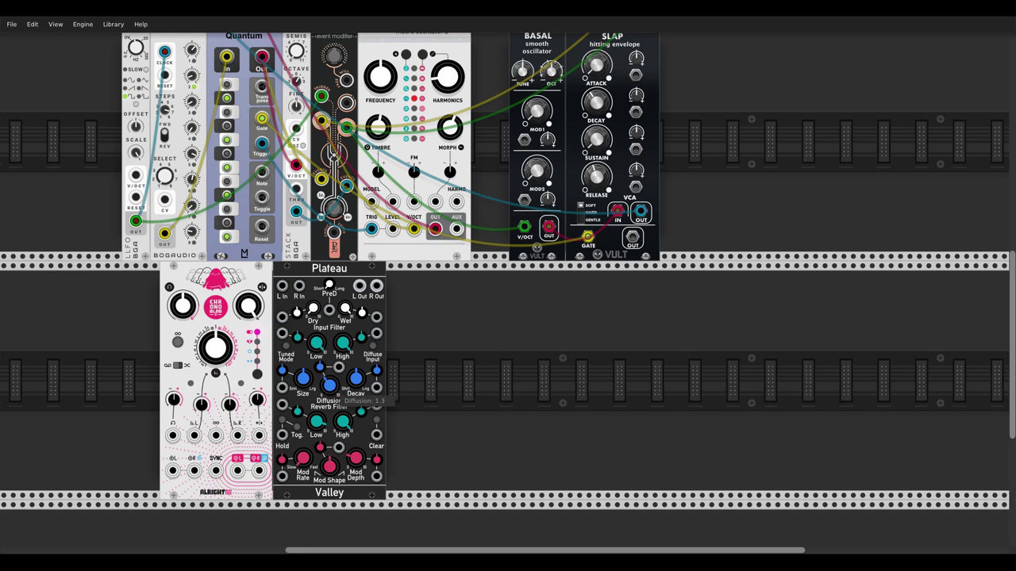
pyautogui.moveTo(355, 379); pyautogui.dragTo(354, 373)
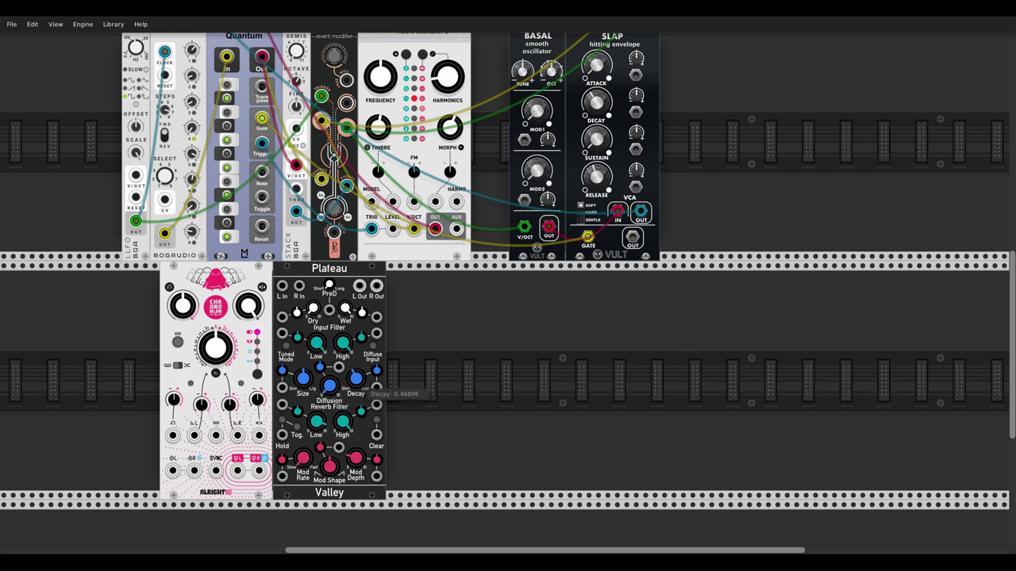
pyautogui.moveTo(303, 384)
pyautogui.moveTo(318, 337)
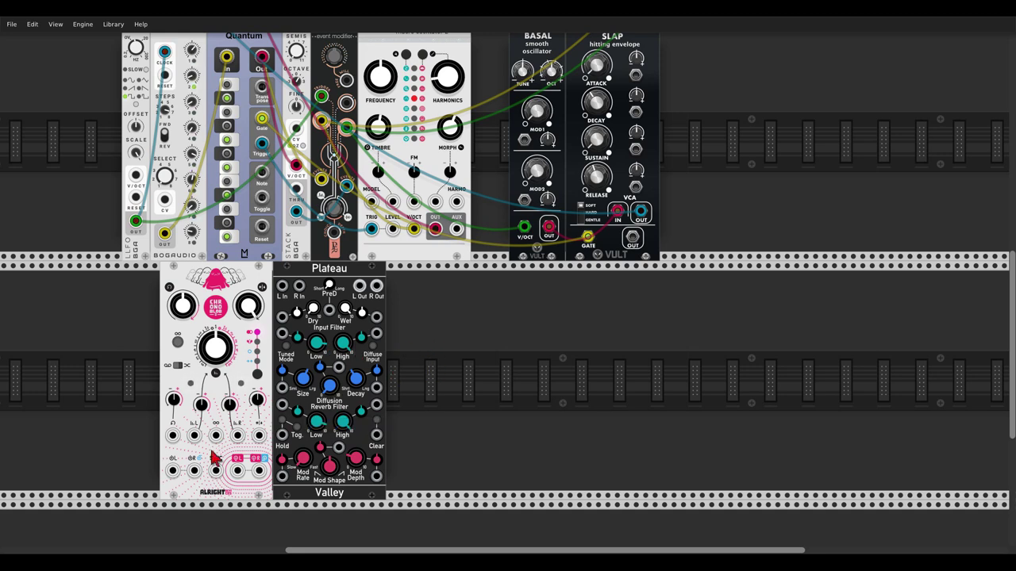
# Clock Chronoblob's SYNC input from LLFO's output and add a second FATE beside the new Plateau.
pyautogui.moveTo(215, 470); pyautogui.dragTo(135, 220)
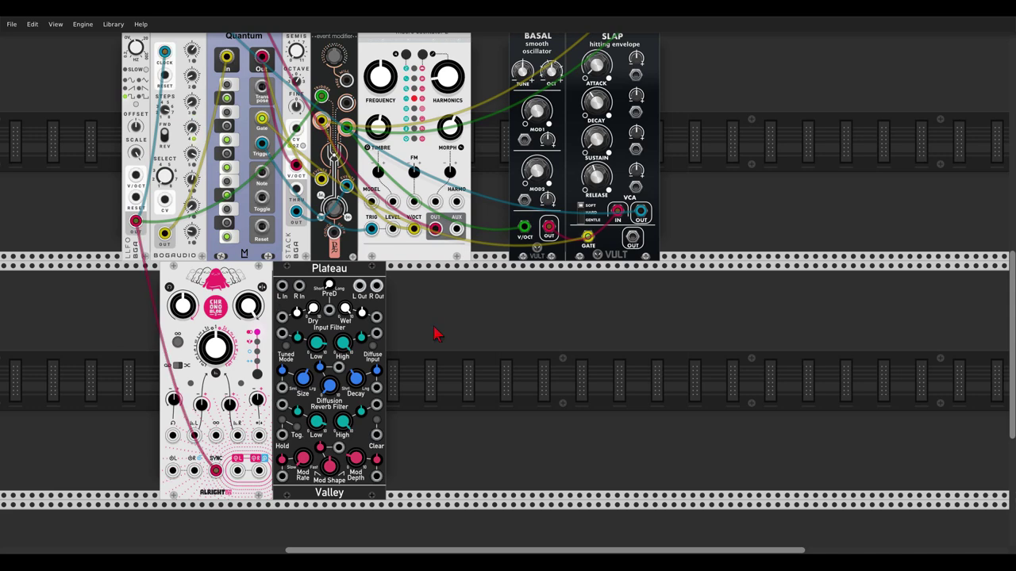
pyautogui.rightClick(441, 333)
pyautogui.write('fate')
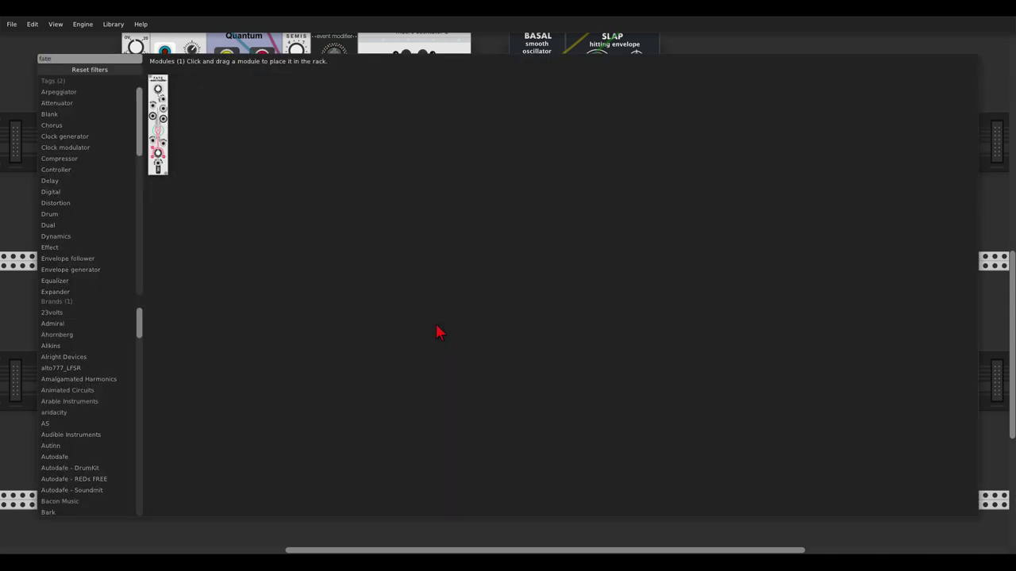
pyautogui.click(162, 95)
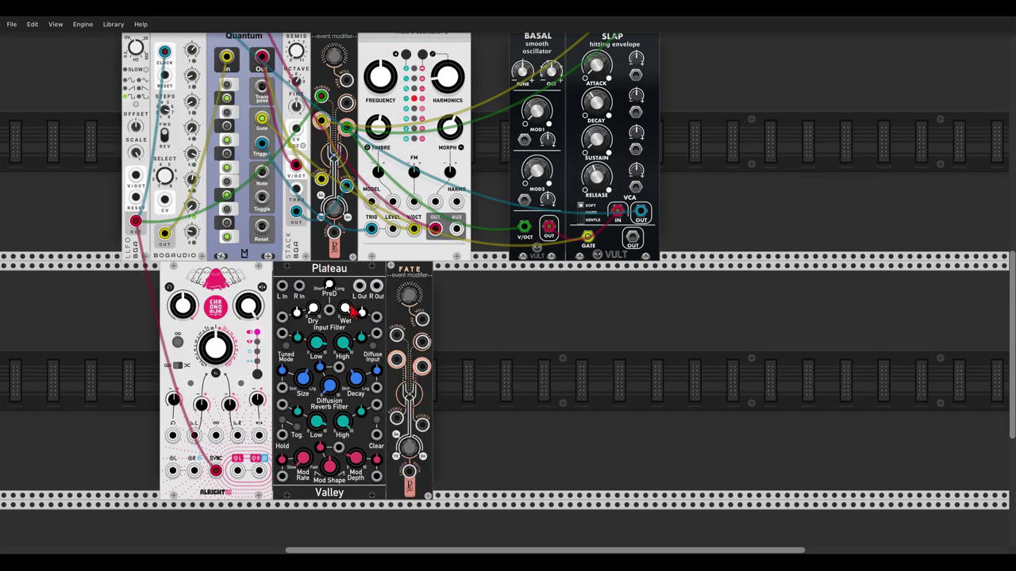
# Add a Bogaudio S&H before the Chronoblob and gate its upper section from the second FATE's trigger output.
pyautogui.scroll(1, 255, 328)
pyautogui.moveTo(110, 329); pyautogui.dragTo(169, 259)
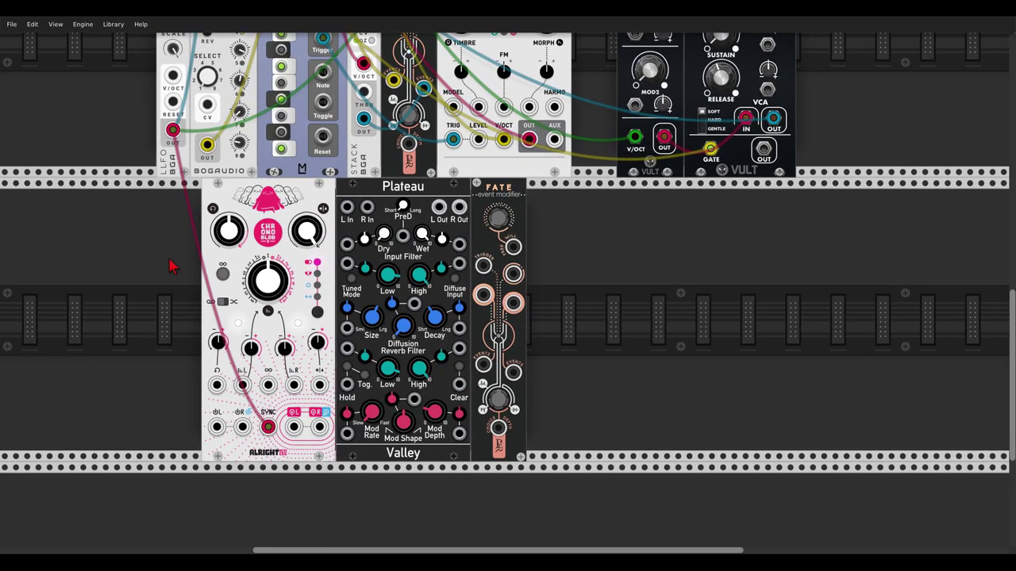
pyautogui.rightClick(164, 273)
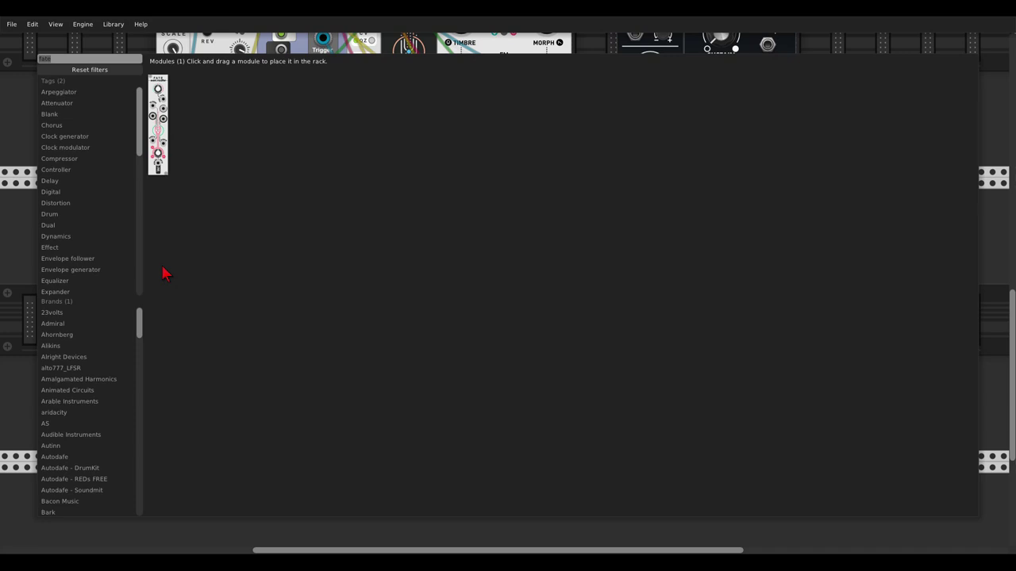
pyautogui.write('sample')
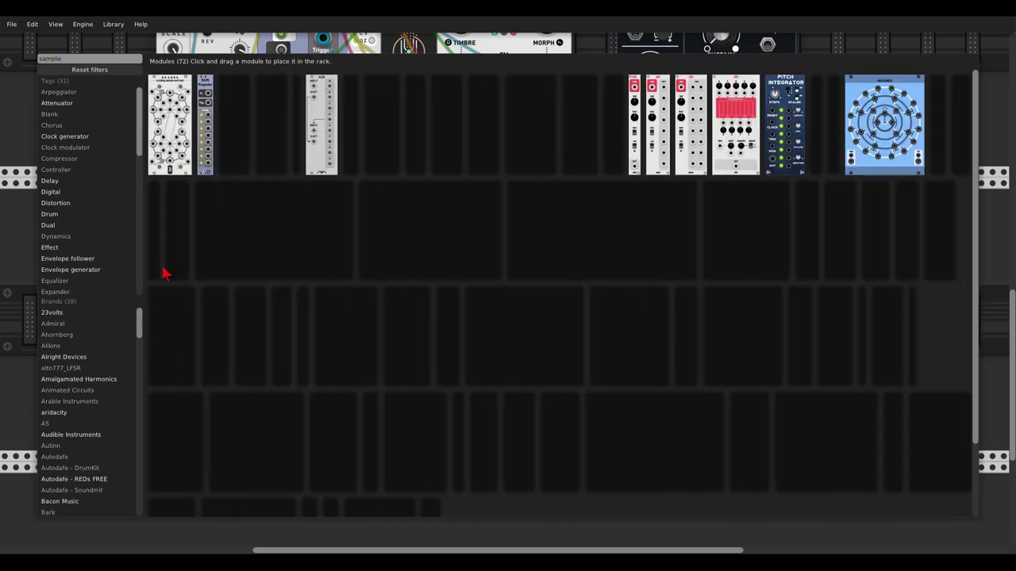
pyautogui.moveTo(154, 191); pyautogui.dragTo(185, 244)
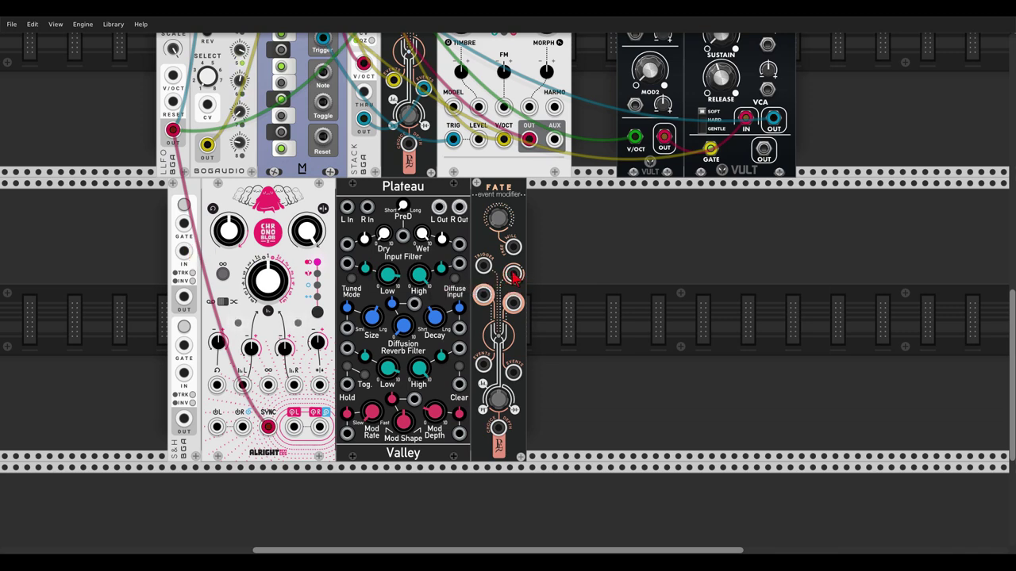
pyautogui.moveTo(513, 274); pyautogui.dragTo(188, 227)
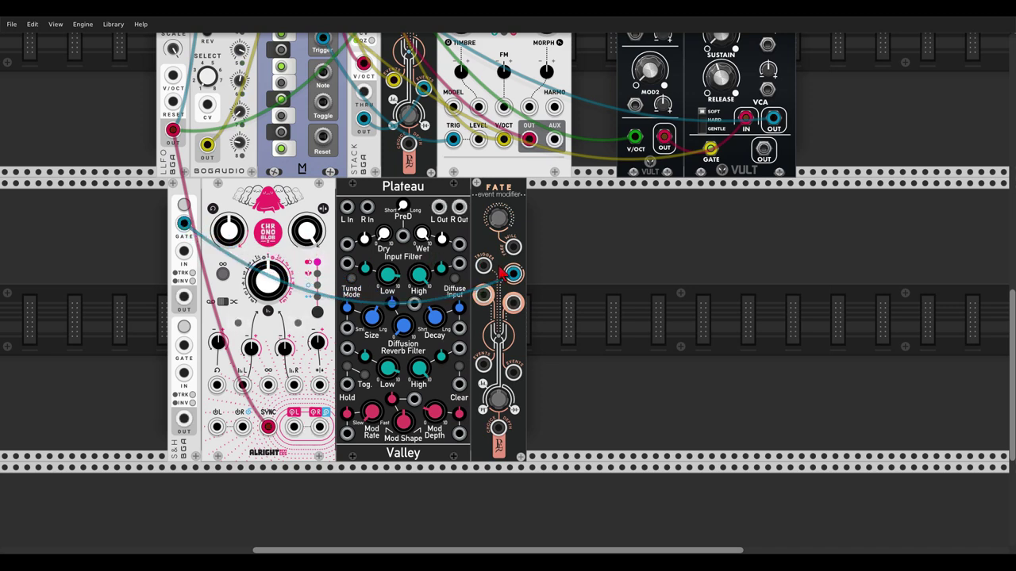
# Set the S&H's normal range to +/-5V and patch its upper output to Chronoblob's left time CV input.
pyautogui.rightClick(183, 192)
pyautogui.moveTo(235, 319)
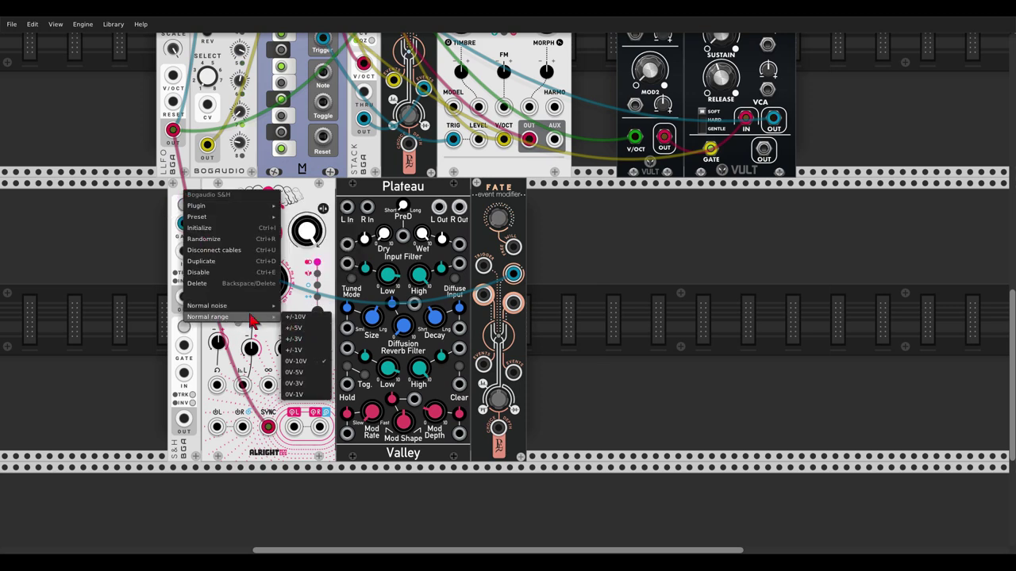
pyautogui.click(294, 327)
pyautogui.moveTo(183, 297); pyautogui.dragTo(242, 385)
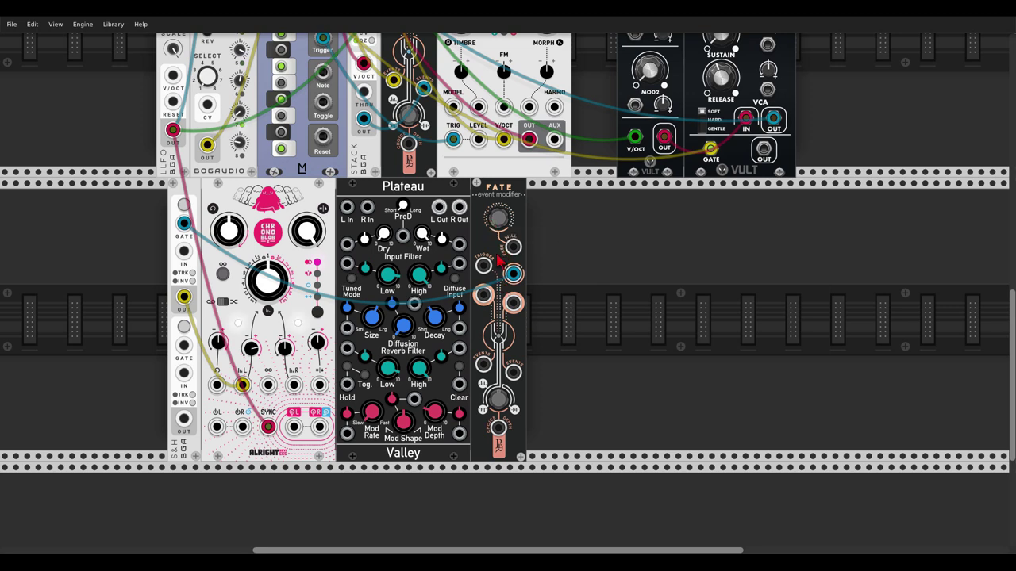
# Trigger the second FATE from LLFO and feed the macro oscillator through Chronoblob and Plateau in parallel into FATE's two event inputs.
pyautogui.moveTo(483, 266); pyautogui.dragTo(172, 130)
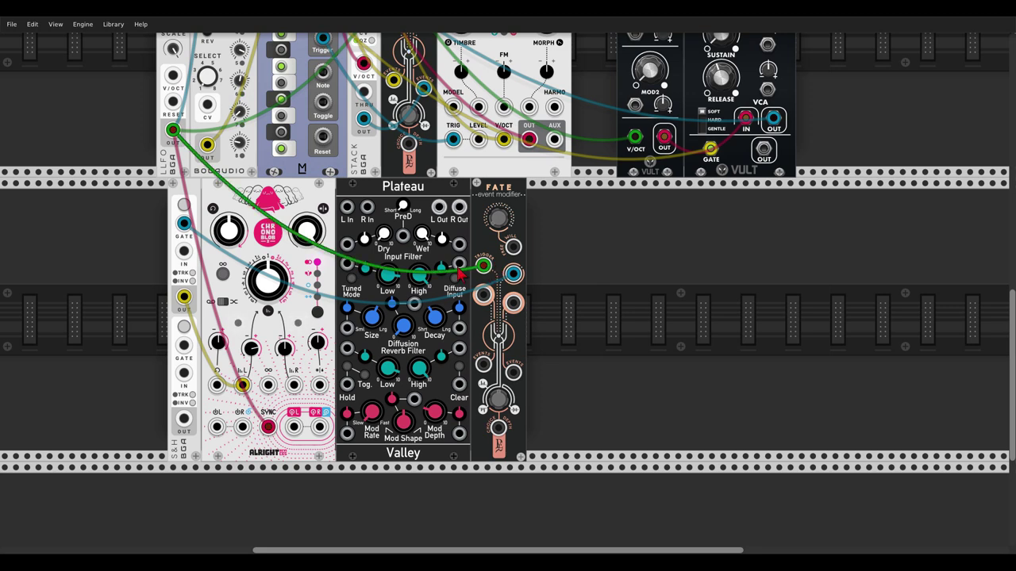
pyautogui.moveTo(294, 426); pyautogui.dragTo(483, 366)
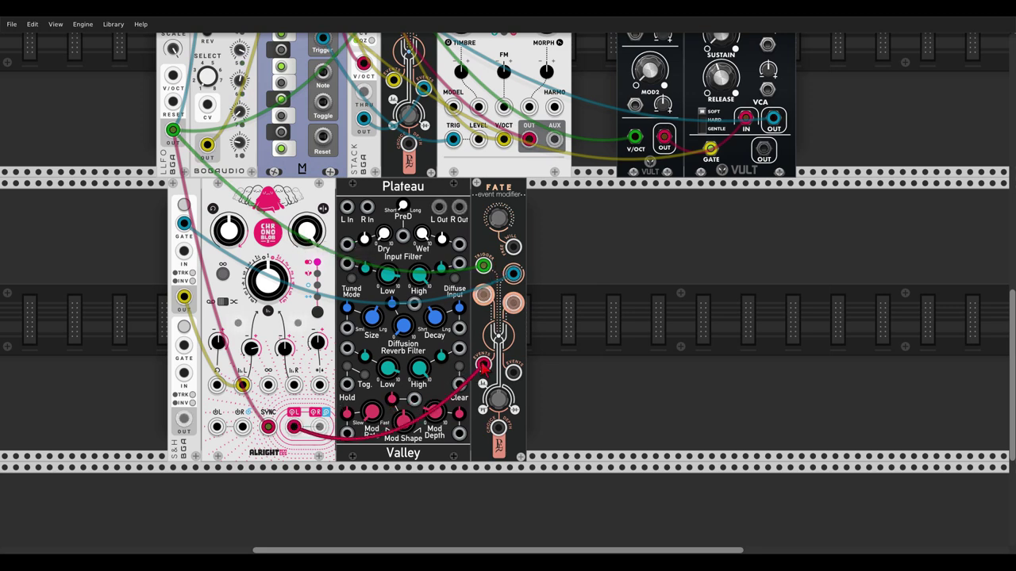
pyautogui.moveTo(439, 209); pyautogui.dragTo(514, 372)
pyautogui.moveTo(217, 427); pyautogui.dragTo(529, 139)
pyautogui.moveTo(346, 208); pyautogui.dragTo(528, 139)
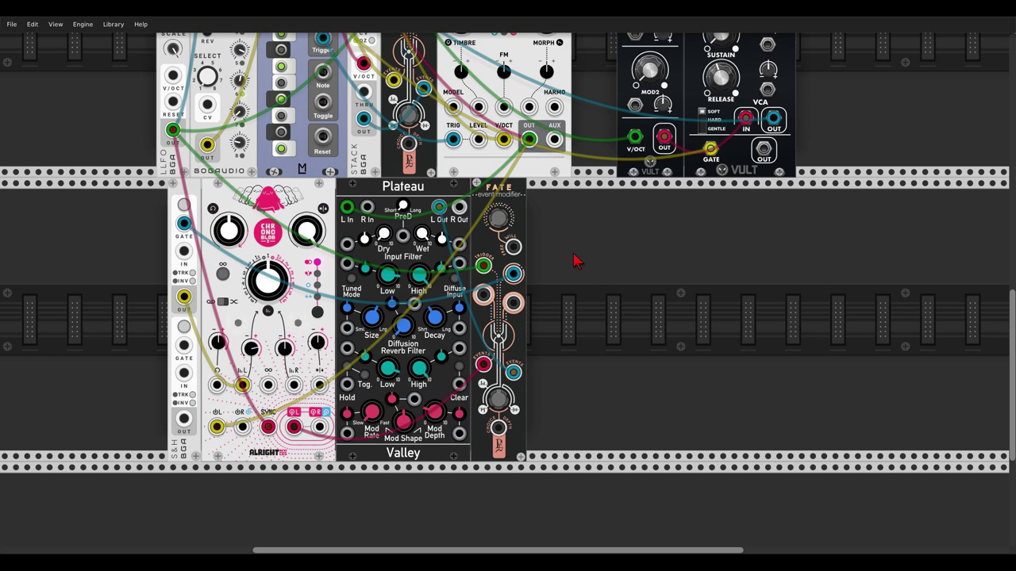
# Route the second FATE's first event output to the first MONO input and mute the other two MONO channels.
pyautogui.scroll(-3, 583, 238)
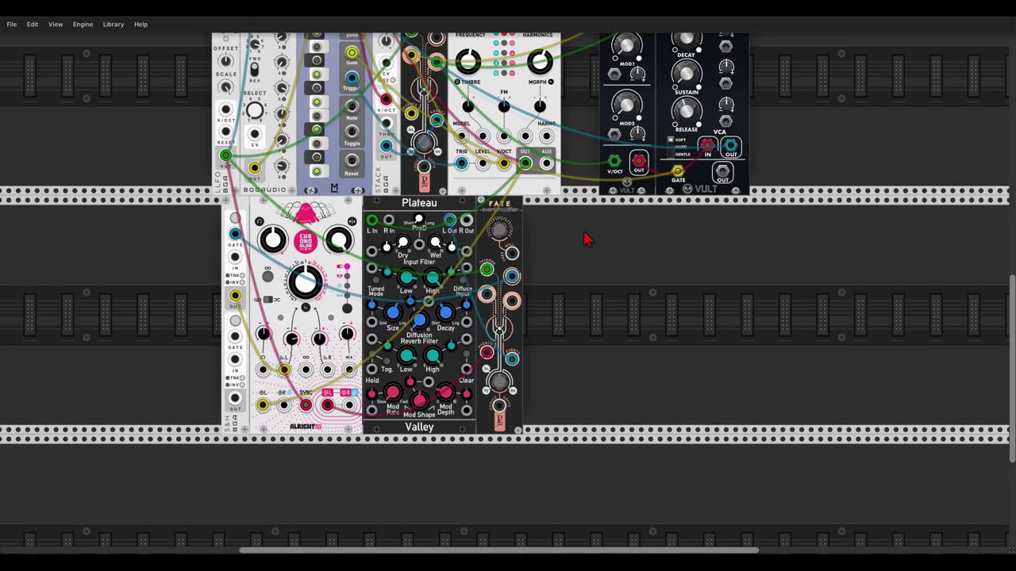
pyautogui.moveTo(554, 429); pyautogui.dragTo(296, 62)
pyautogui.scroll(5, 256, 119)
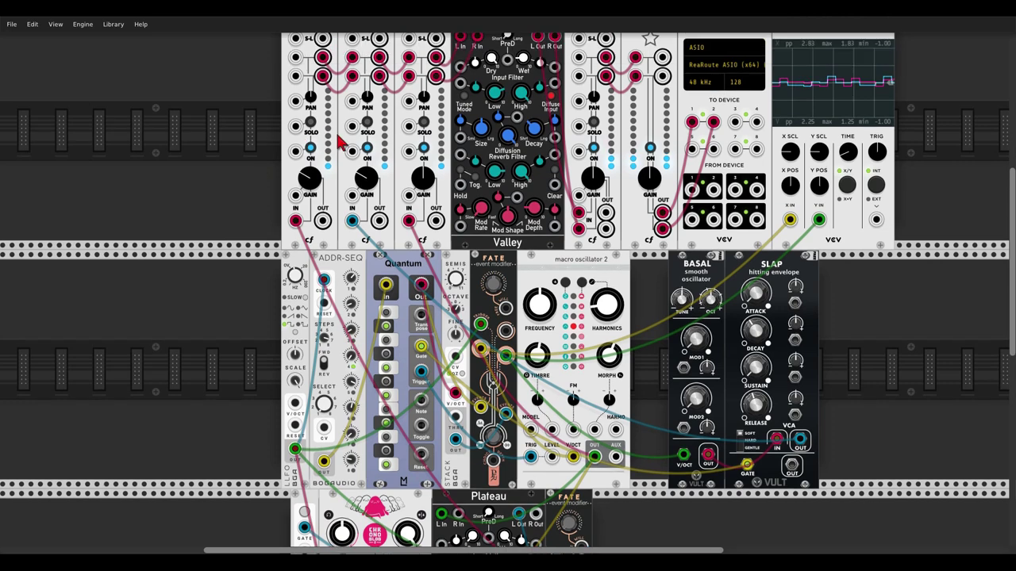
pyautogui.scroll(-7, 477, 278)
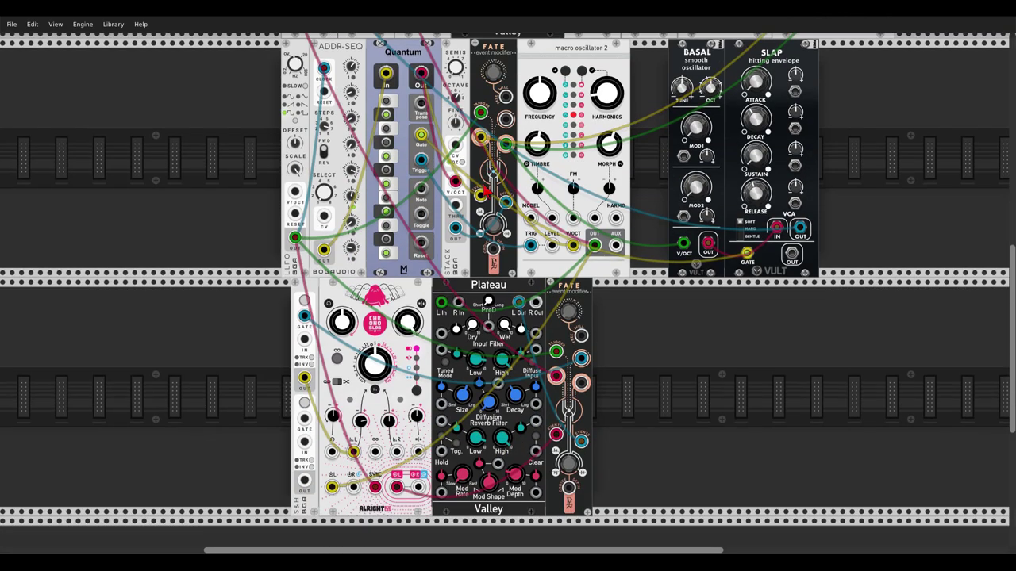
# Set the second FATE's Free Will to 0.498.
pyautogui.scroll(-1, 621, 306)
pyautogui.keyDown('ctrl'); pyautogui.scroll(2, 612, 299); pyautogui.keyUp('ctrl')
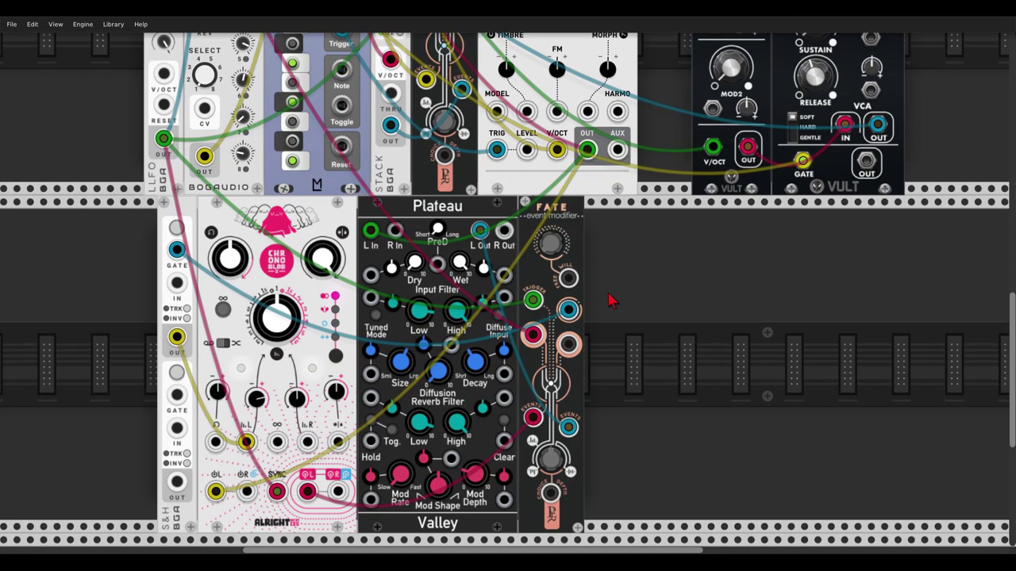
pyautogui.moveTo(568, 278); pyautogui.dragTo(578, 284)
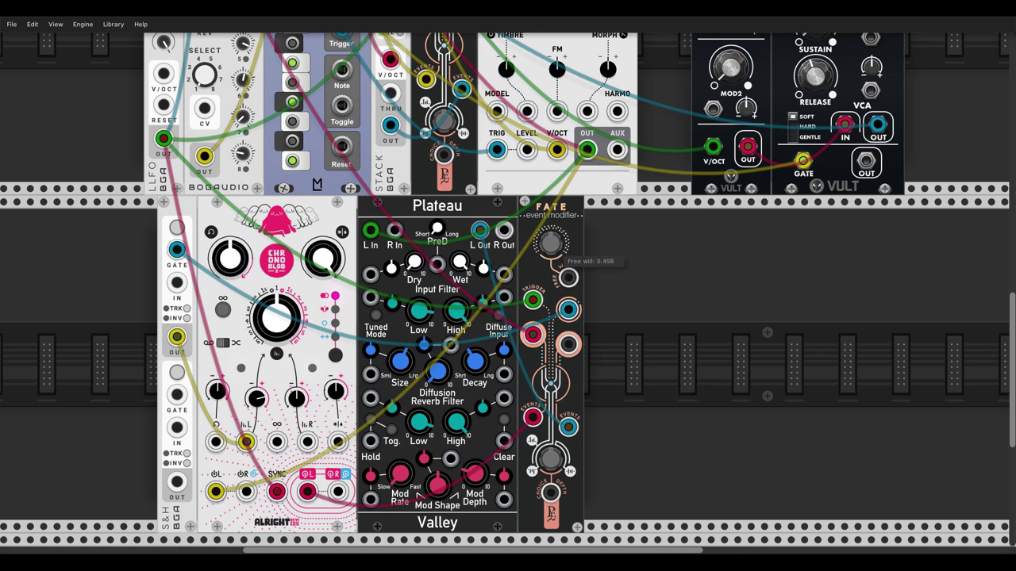
# Set the lower Plateau's Decay to 0.35557 and its Size to 0.6815.
pyautogui.scroll(-1, 573, 282)
pyautogui.moveTo(471, 309); pyautogui.dragTo(472, 309)
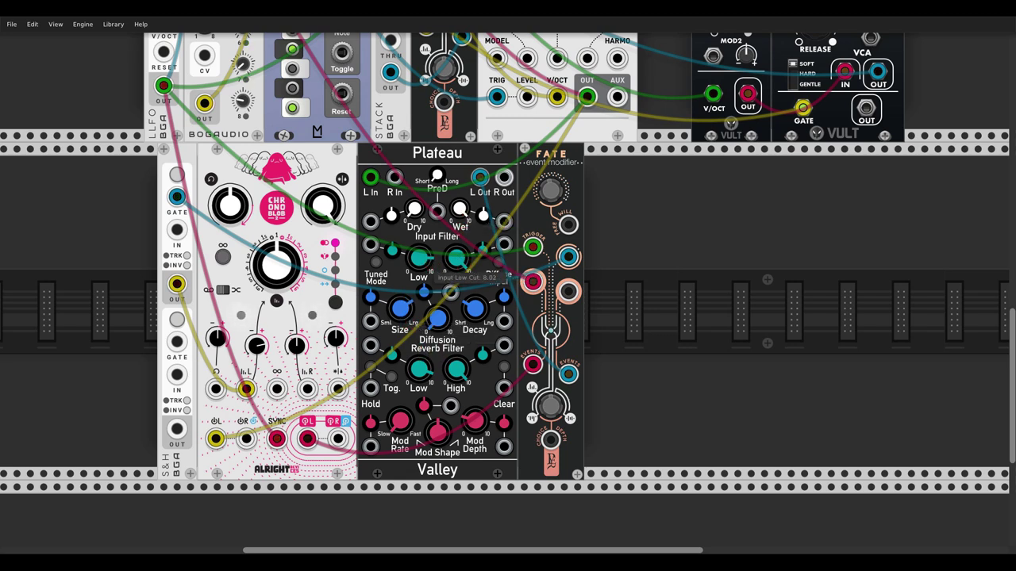
pyautogui.click(224, 291)
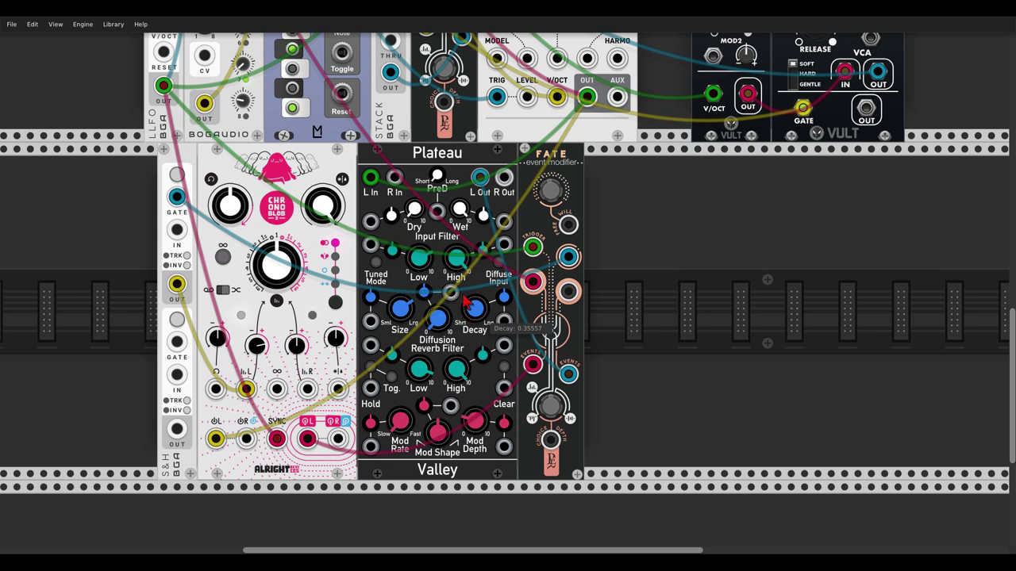
pyautogui.moveTo(406, 317); pyautogui.dragTo(404, 309)
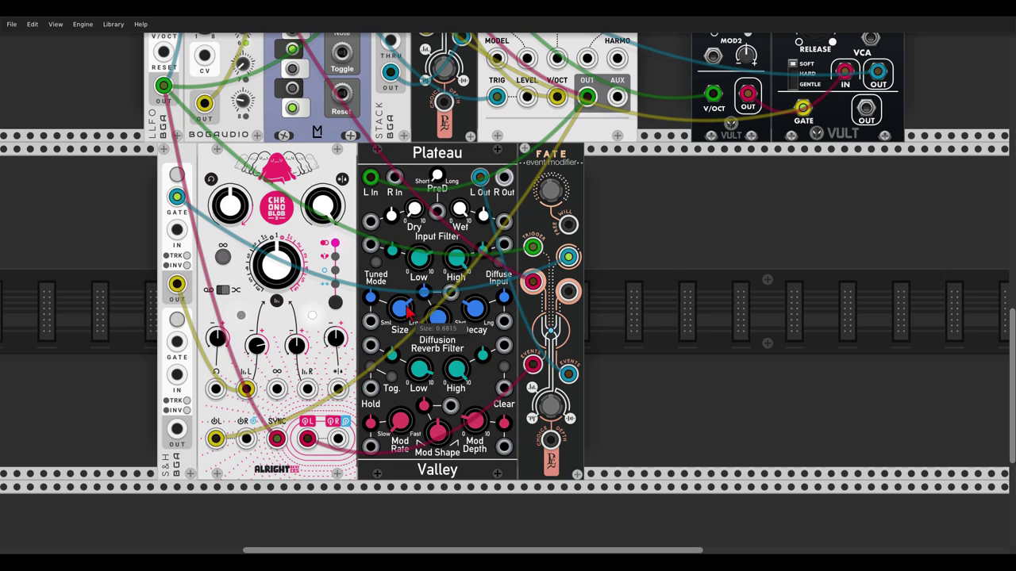
# Vary the second FATE's Free Will while the delayed and reverberated voice plays.
pyautogui.scroll(-1, 404, 306)
pyautogui.moveTo(681, 195)
pyautogui.mouseDown()
pyautogui.moveTo(694, 211)
pyautogui.moveTo(678, 209)
pyautogui.mouseUp()
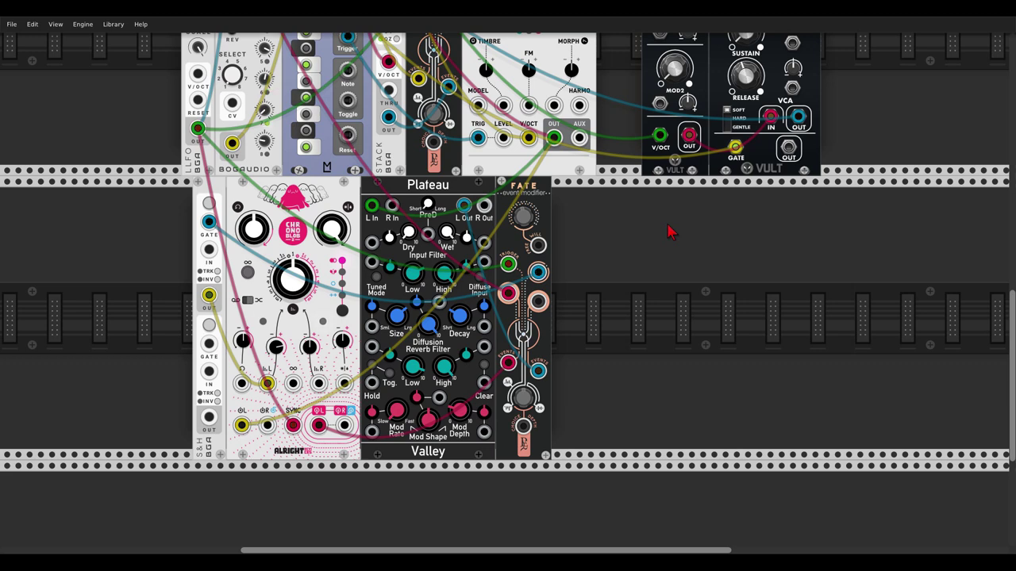
pyautogui.moveTo(533, 228)
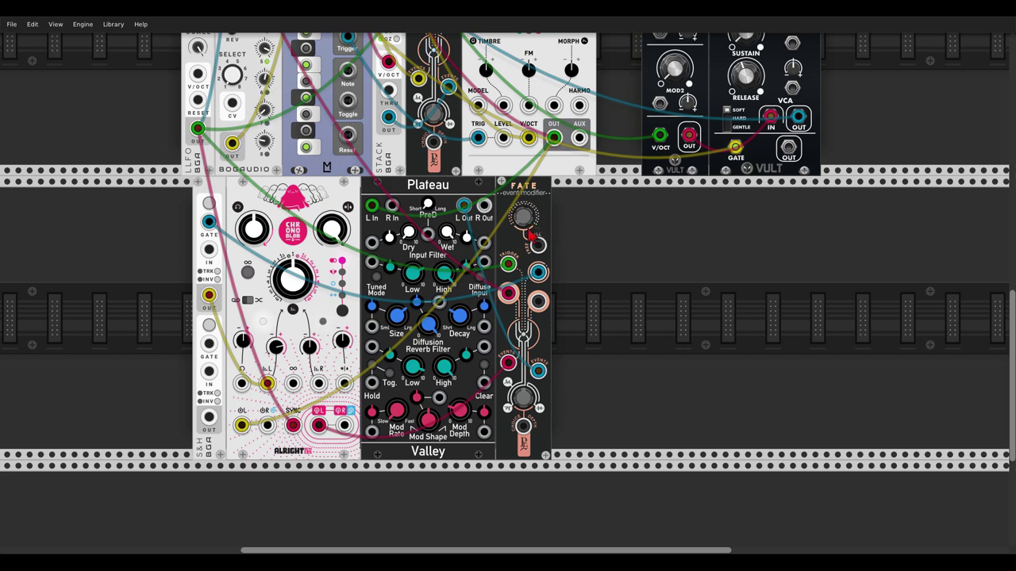
pyautogui.moveTo(523, 216); pyautogui.dragTo(523, 208)
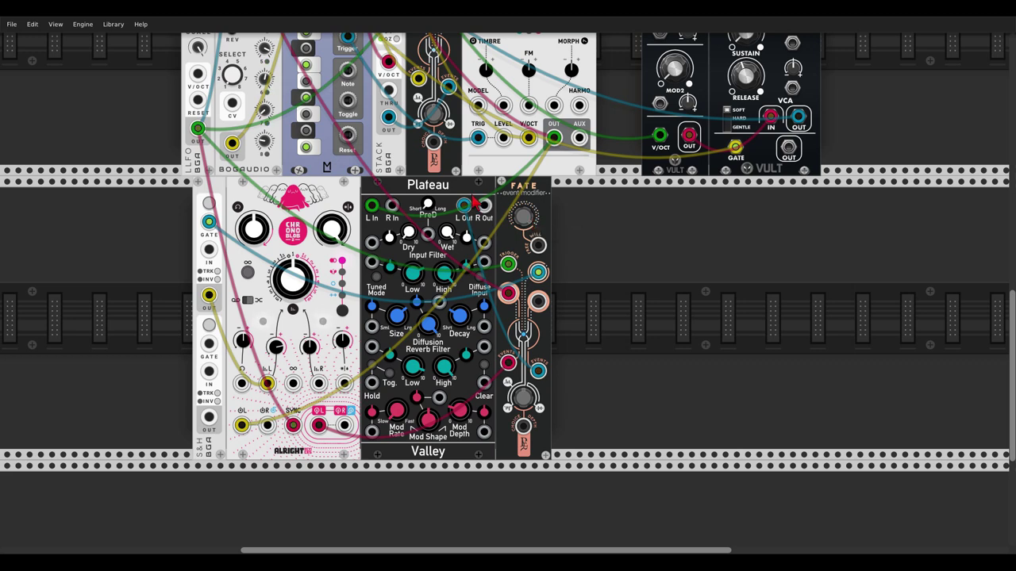
pyautogui.moveTo(524, 216)
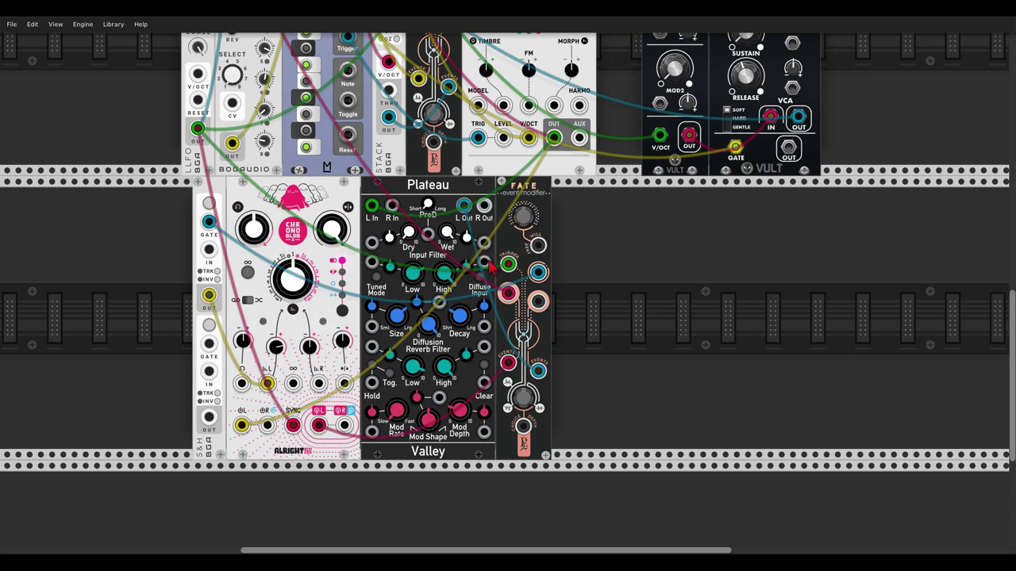
pyautogui.moveTo(545, 277)
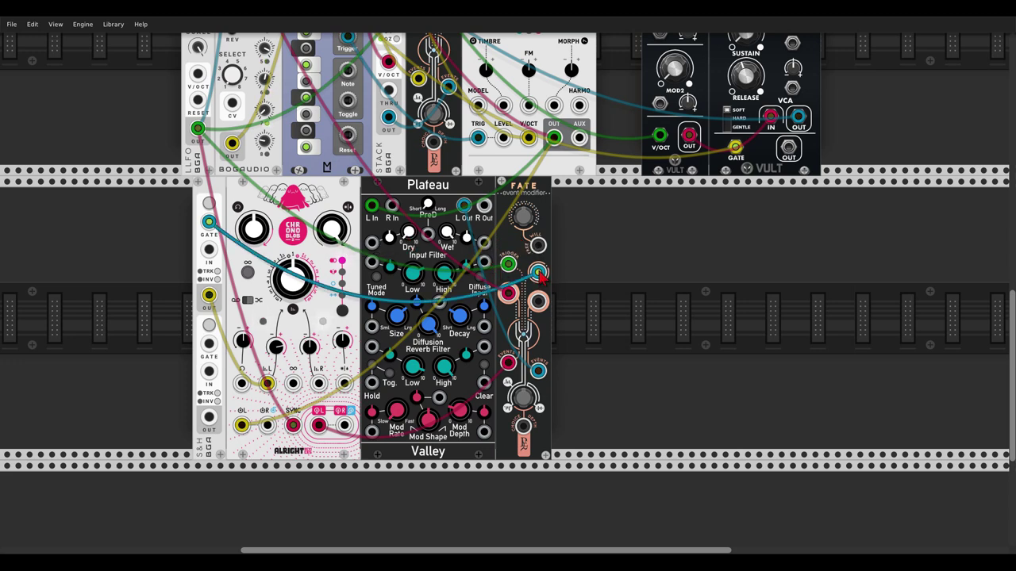
# Unmute the second and third MONO channels to hear the whole patch.
pyautogui.scroll(10, 539, 273)
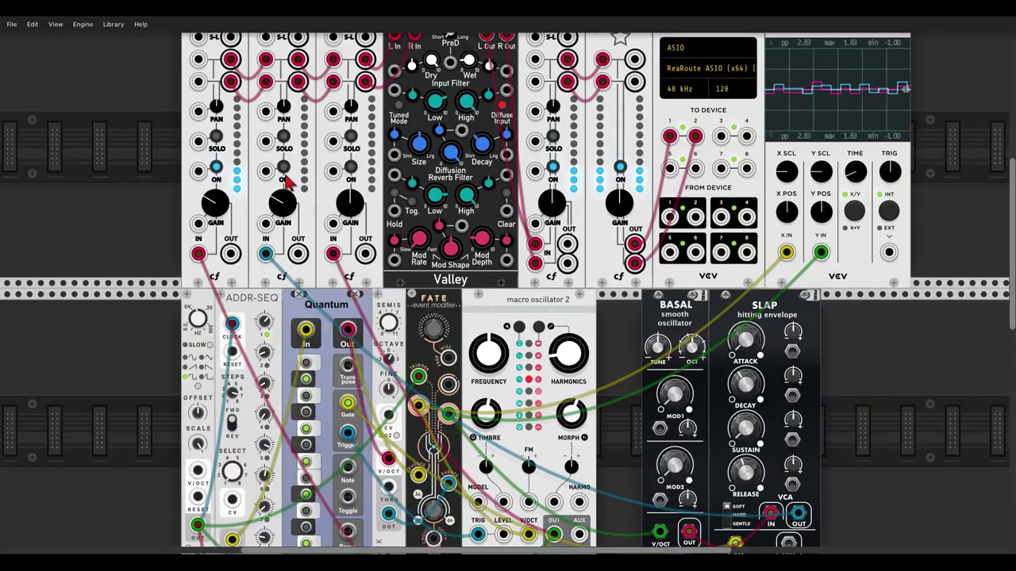
pyautogui.scroll(-5, 722, 317)
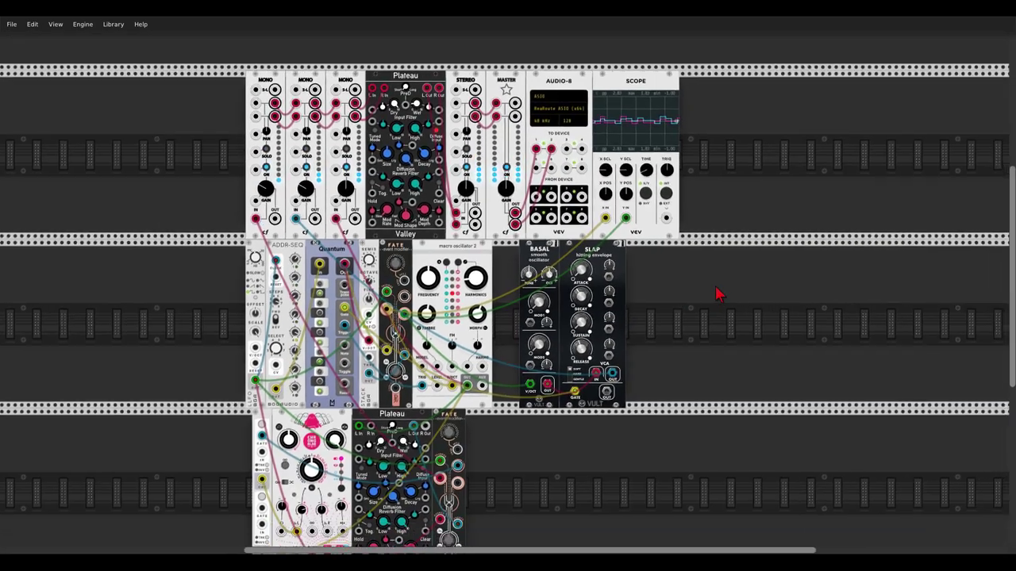
pyautogui.moveTo(715, 287); pyautogui.dragTo(711, 270)
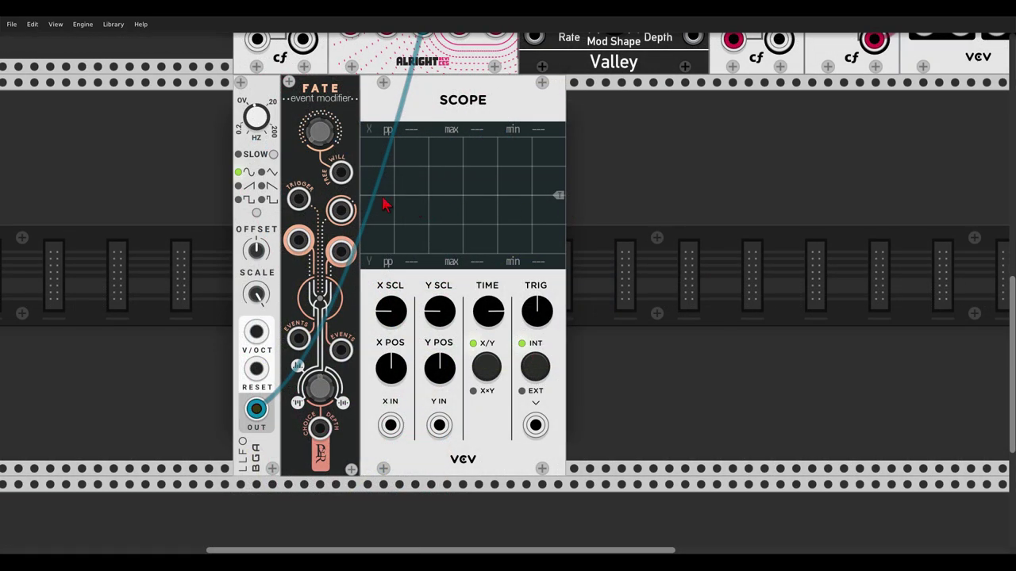
# In the new patch, trigger FATE from LLFO and patch its two event outputs to the scope's X and Y inputs.
pyautogui.moveTo(299, 203); pyautogui.dragTo(258, 408)
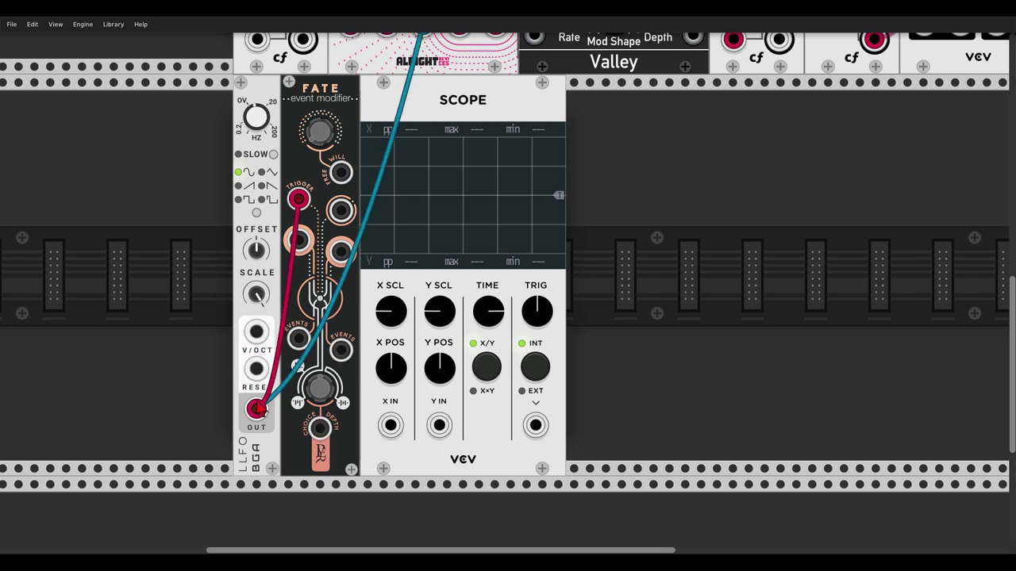
pyautogui.moveTo(291, 250); pyautogui.dragTo(391, 424)
pyautogui.moveTo(340, 251); pyautogui.dragTo(440, 426)
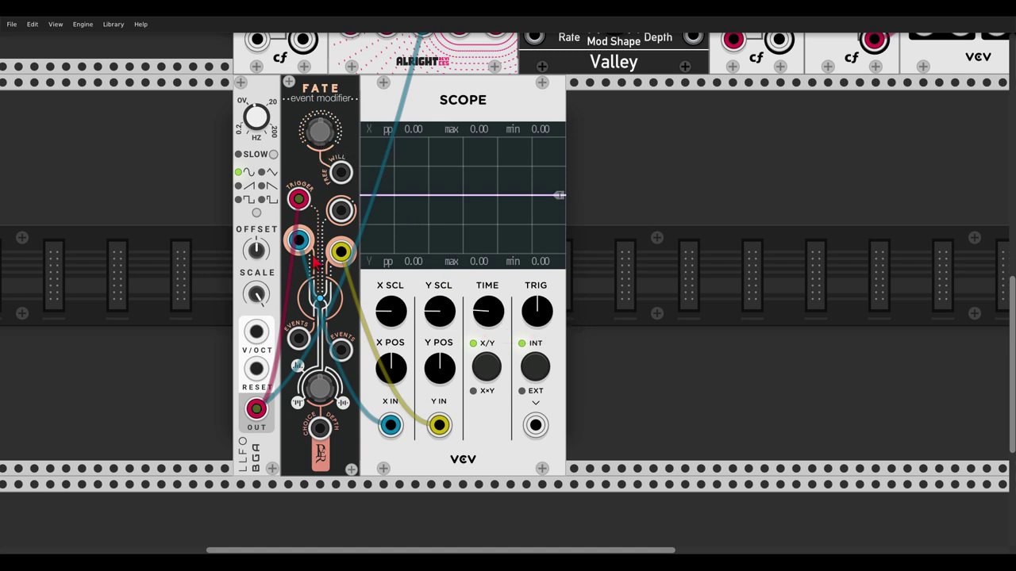
# Adjust FATE's choices depth and vary its Free Will up to 1, settling at 0.52.
pyautogui.moveTo(323, 391); pyautogui.dragTo(323, 374)
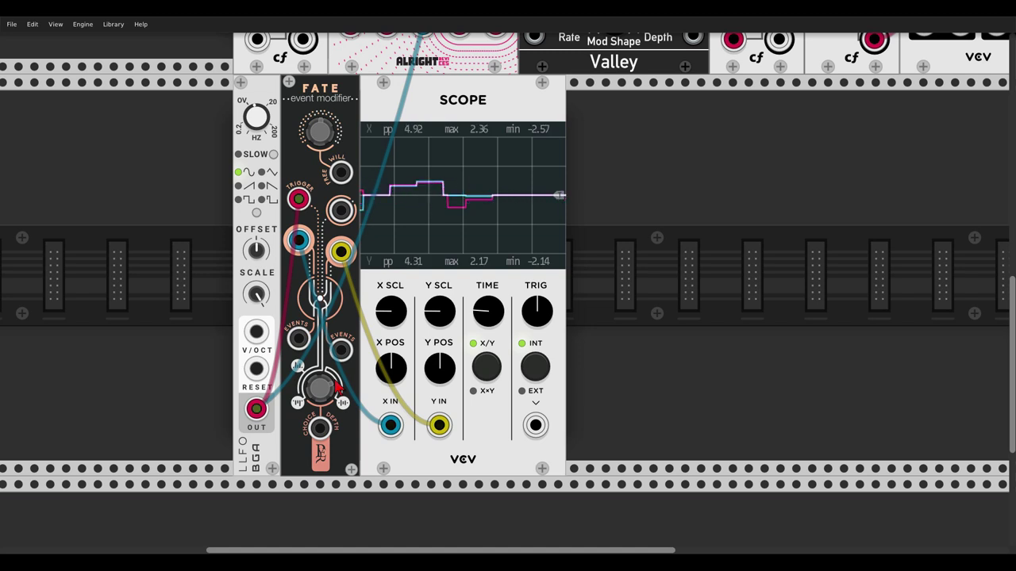
pyautogui.moveTo(318, 141)
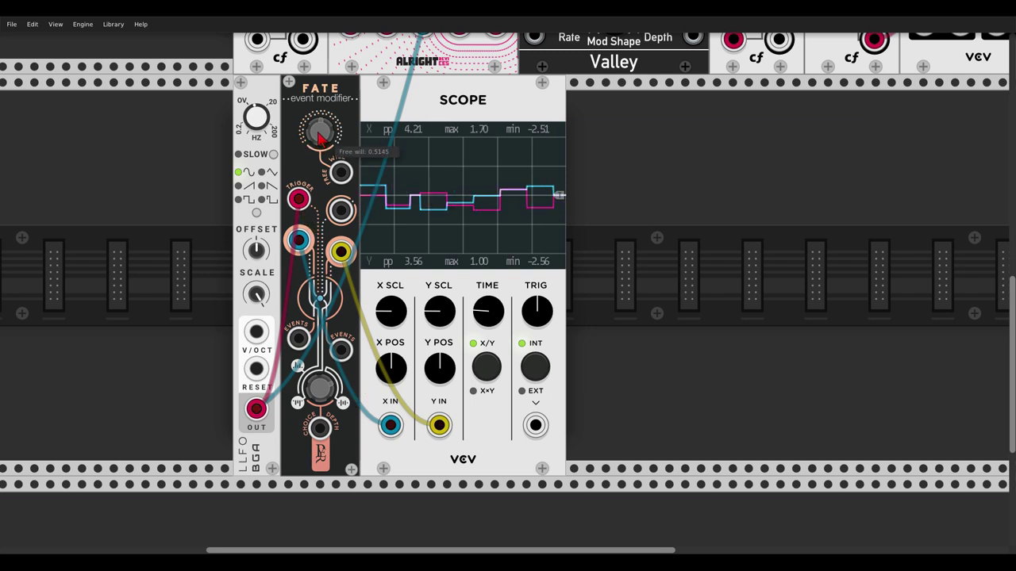
pyautogui.moveTo(330, 139)
pyautogui.mouseDown()
pyautogui.moveTo(330, 108)
pyautogui.moveTo(321, 141)
pyautogui.mouseUp()
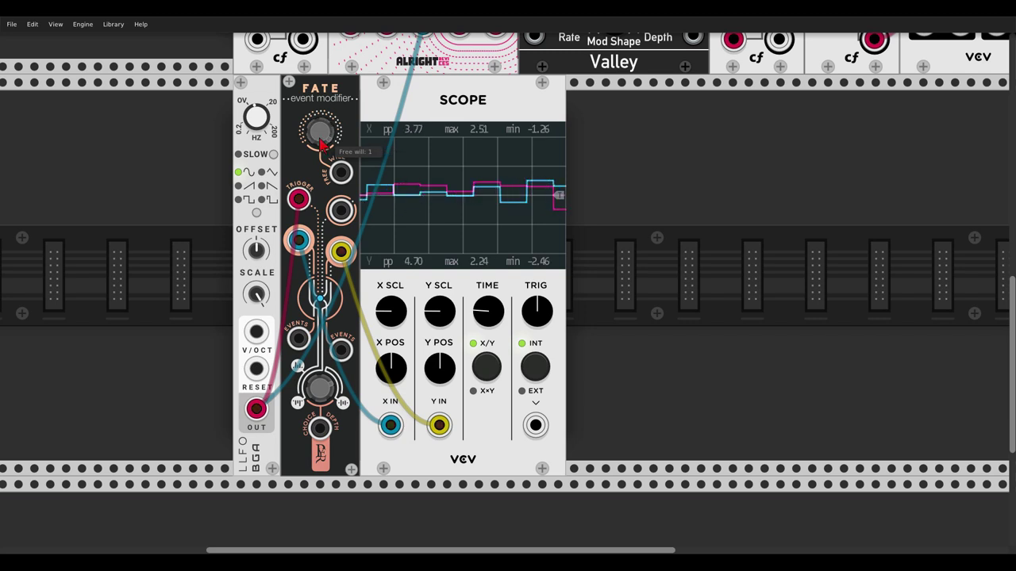
pyautogui.moveTo(317, 141); pyautogui.dragTo(317, 170)
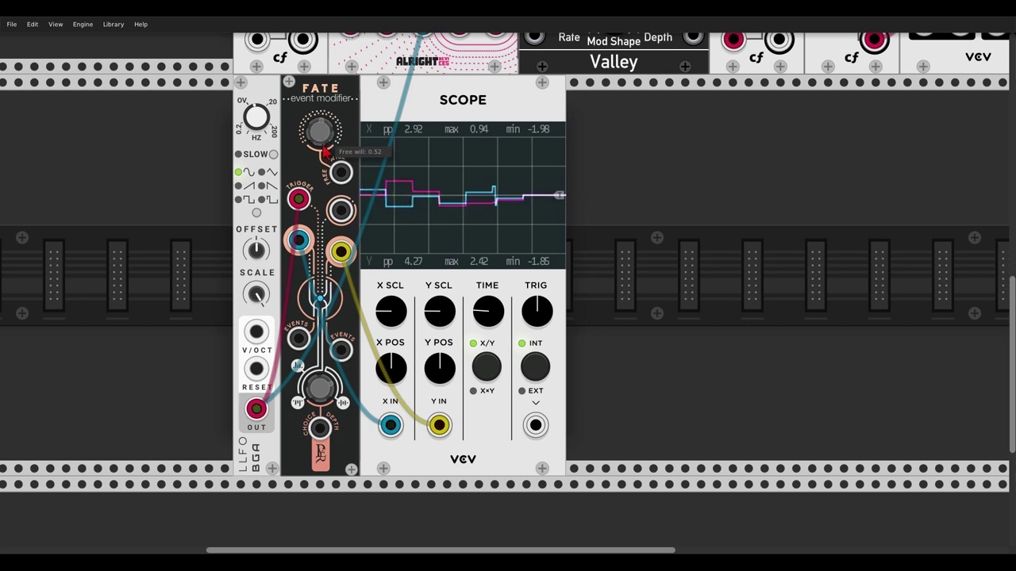
# Move the scope to the other side of LLFO, add an FM-OP beside FATE and duplicate it, leaving room for another module.
pyautogui.scroll(-1, 324, 141)
pyautogui.scroll(-3, 679, 175)
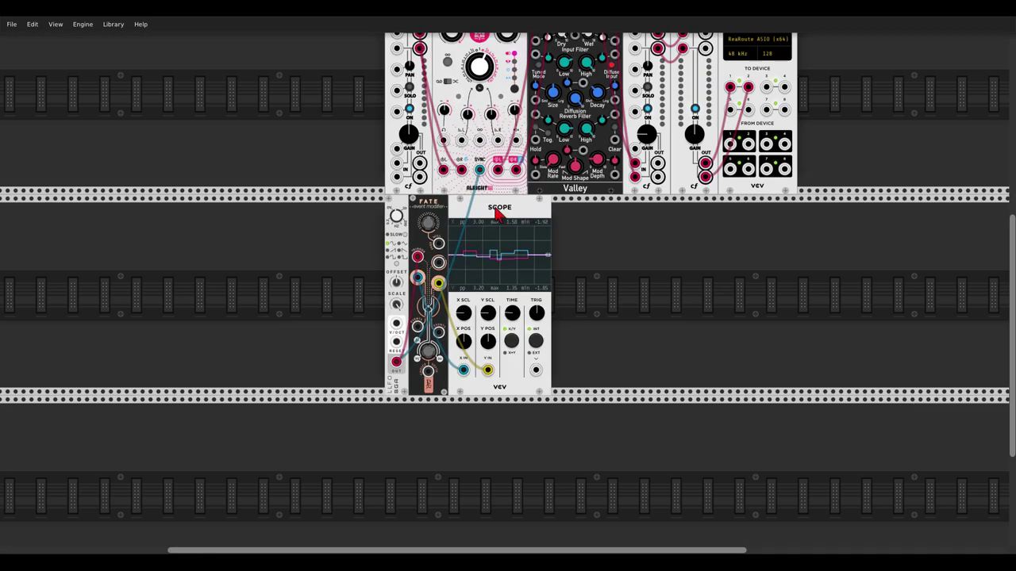
pyautogui.moveTo(542, 230); pyautogui.dragTo(377, 230)
pyautogui.rightClick(527, 268)
pyautogui.write('fm')
pyautogui.moveTo(180, 89); pyautogui.dragTo(502, 252)
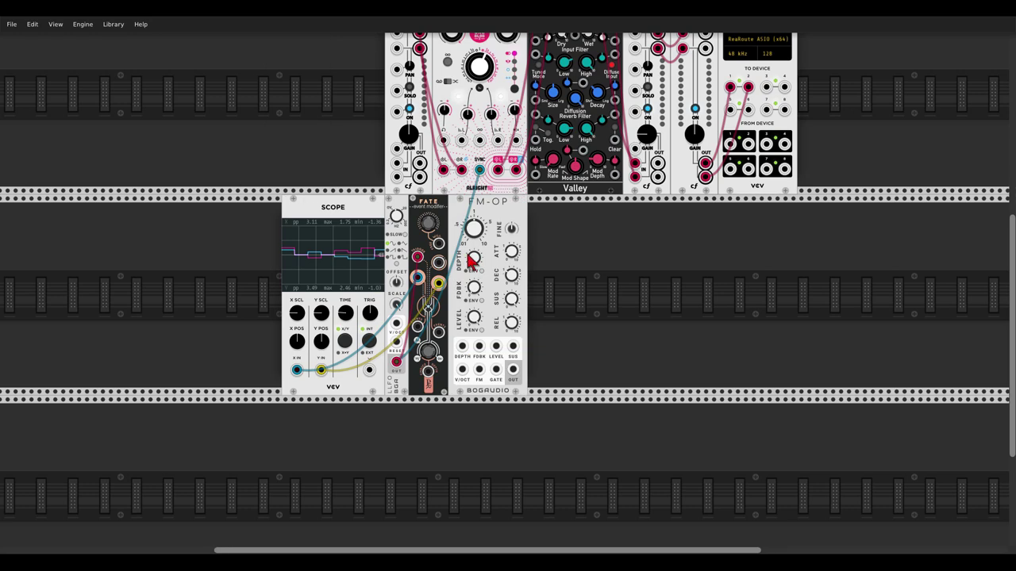
pyautogui.hotkey('ctrl', 'd')
pyautogui.moveTo(489, 215); pyautogui.dragTo(586, 222)
# Add the Re-Win Quantizer between FATE and the two FM-OPs.
pyautogui.rightClick(518, 242)
pyautogui.write('rew')
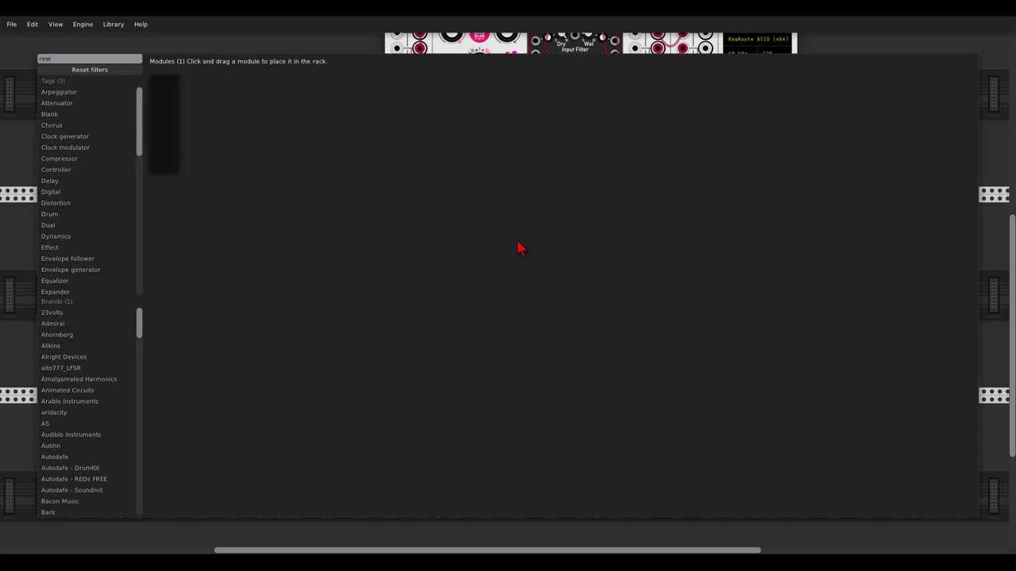
pyautogui.write('in')
pyautogui.moveTo(176, 92); pyautogui.dragTo(457, 234)
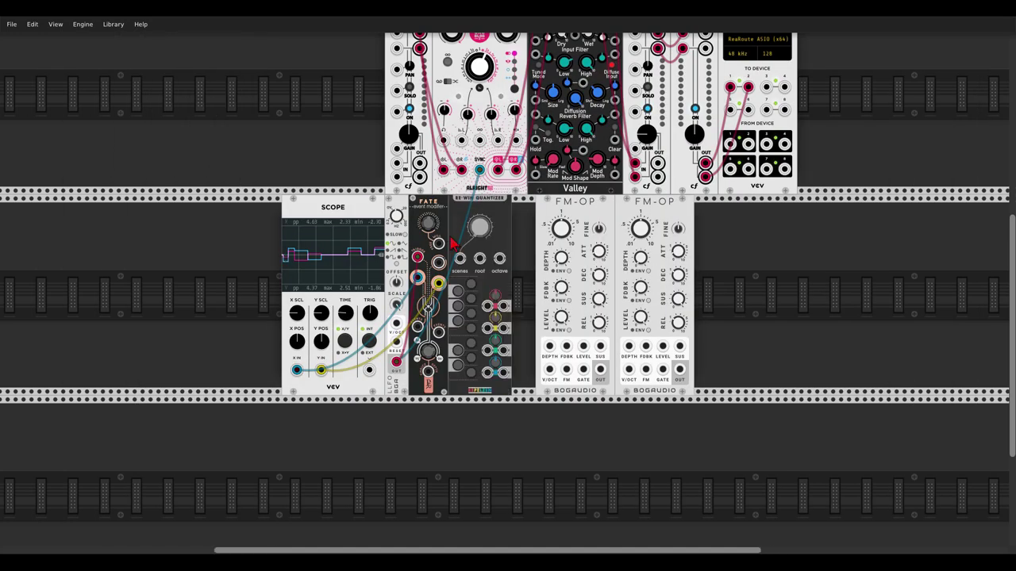
# Enable the notes C, D#, F, G and A# on the quantizer's keyboard.
pyautogui.click(471, 373)
pyautogui.click(458, 350)
pyautogui.click(471, 328)
pyautogui.click(471, 313)
pyautogui.click(470, 314)
pyautogui.click(458, 292)
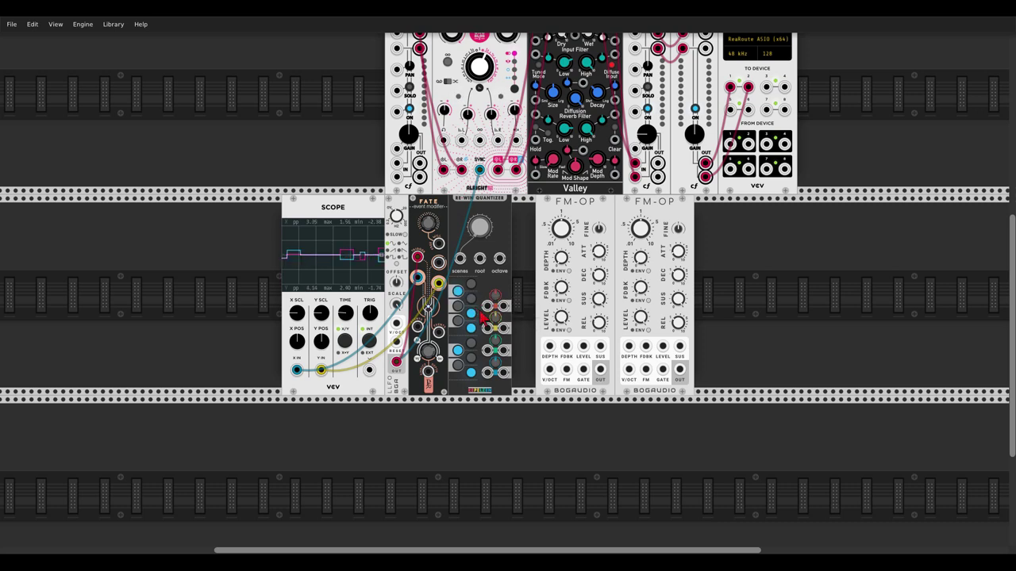
# Patch FATE's two event outputs through the quantizer to the FM-OPs' V/OCT inputs and adjust the operators' envelopes.
pyautogui.moveTo(486, 326); pyautogui.dragTo(439, 284)
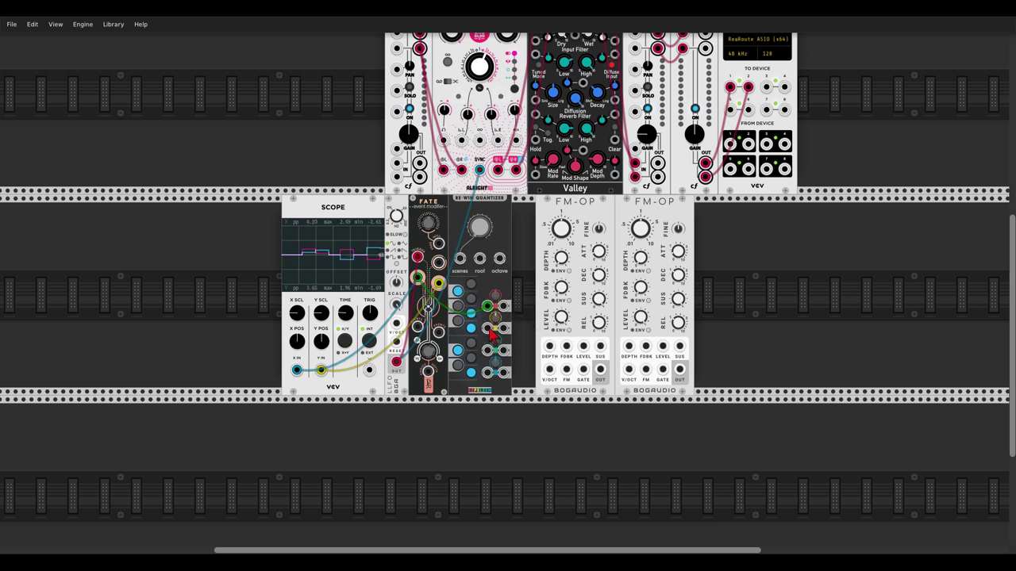
pyautogui.moveTo(504, 326); pyautogui.dragTo(628, 370)
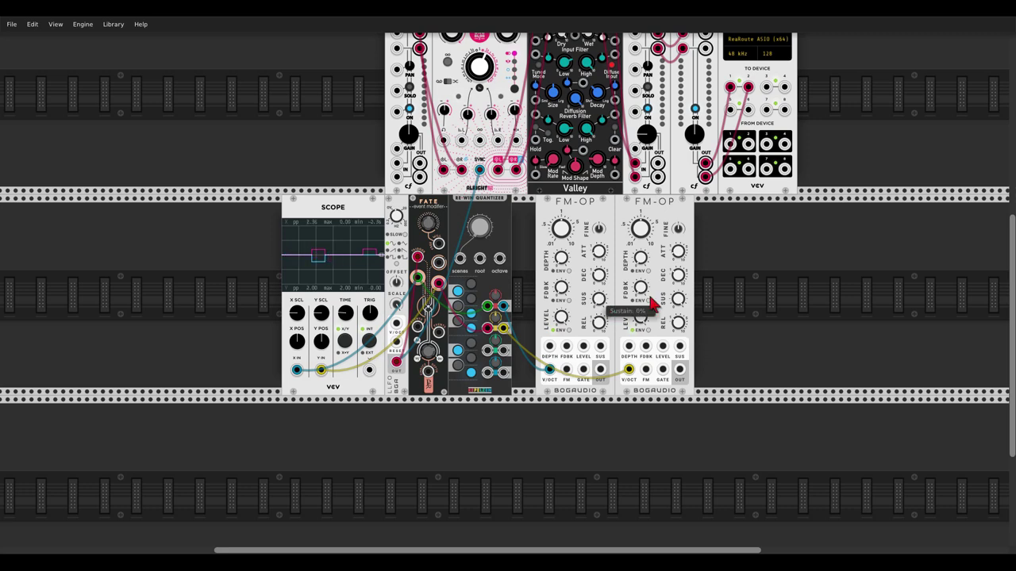
pyautogui.scroll(3, 679, 274)
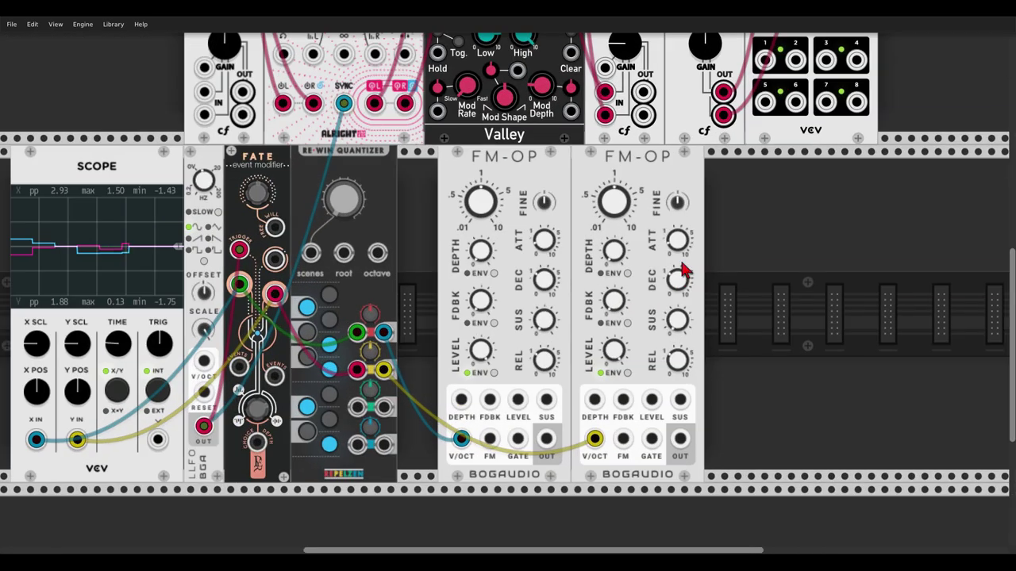
pyautogui.moveTo(547, 237)
pyautogui.mouseDown()
pyautogui.moveTo(540, 244)
pyautogui.moveTo(546, 234)
pyautogui.mouseUp()
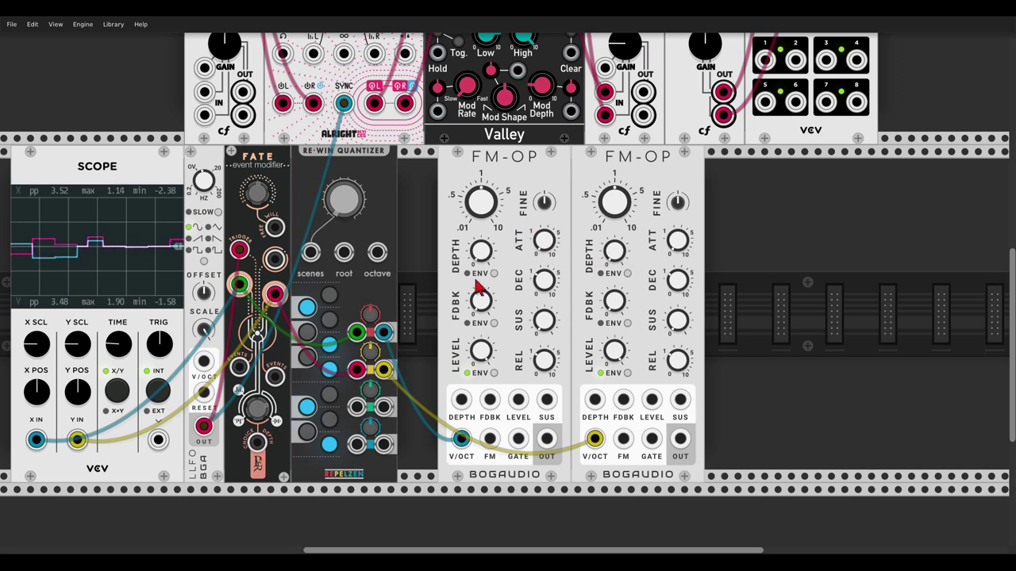
# Patch FATE's trigger output to both FM-OP GATE inputs and both FM-OP outputs to the MONO channel's inputs.
pyautogui.moveTo(274, 259); pyautogui.dragTo(518, 439)
pyautogui.moveTo(651, 439); pyautogui.dragTo(276, 262)
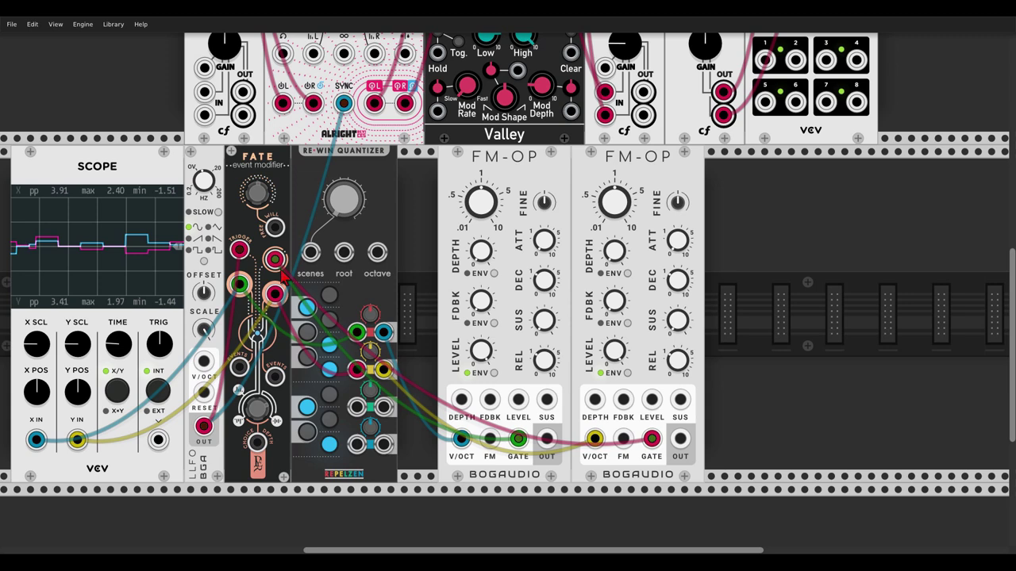
pyautogui.scroll(-1, 456, 258)
pyautogui.moveTo(453, 255); pyautogui.dragTo(500, 300)
pyautogui.moveTo(591, 465); pyautogui.dragTo(704, 467)
# Lower FATE's Free Will to 0.2275 and bring it back up to 0.265 while the FM voices play.
pyautogui.moveTo(341, 443); pyautogui.dragTo(341, 451)
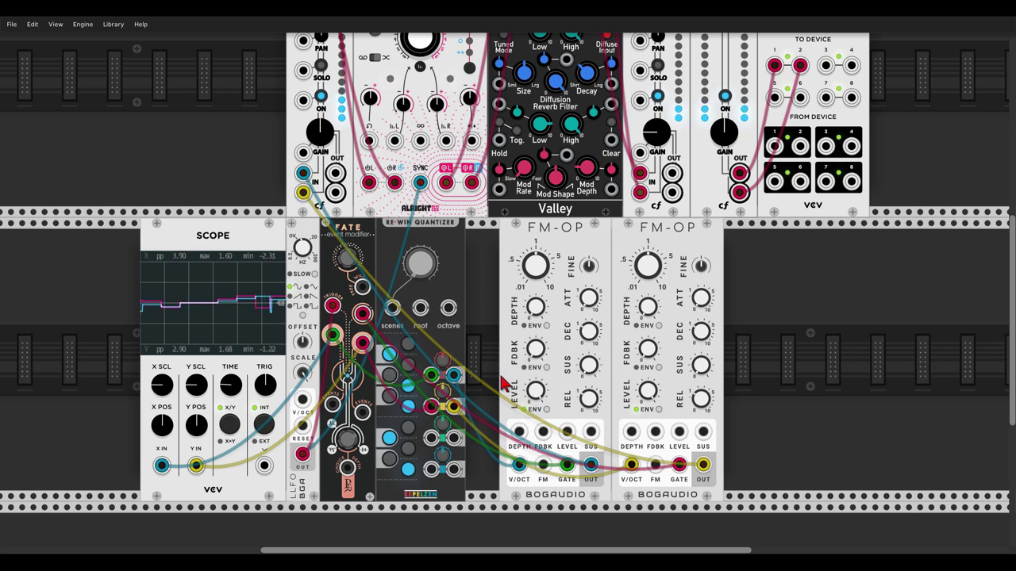
pyautogui.moveTo(484, 362); pyautogui.dragTo(515, 346)
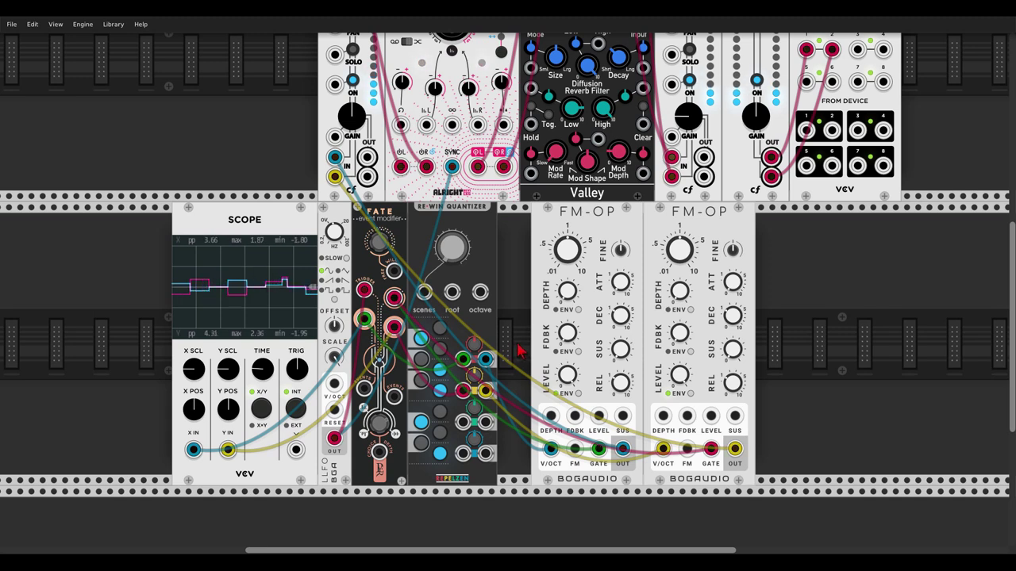
pyautogui.moveTo(379, 244)
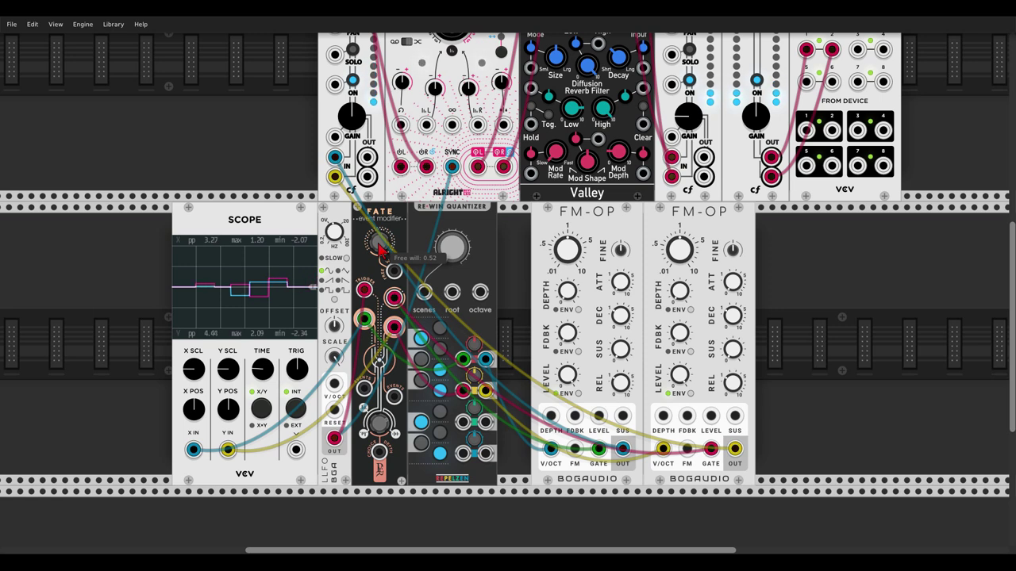
pyautogui.moveTo(381, 250); pyautogui.dragTo(381, 274)
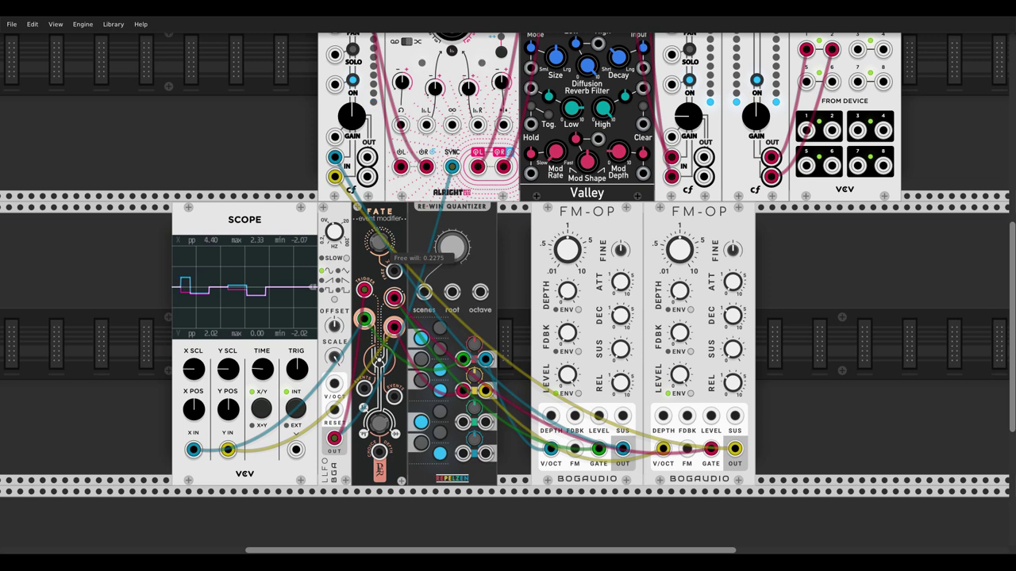
pyautogui.moveTo(378, 244); pyautogui.dragTo(379, 230)
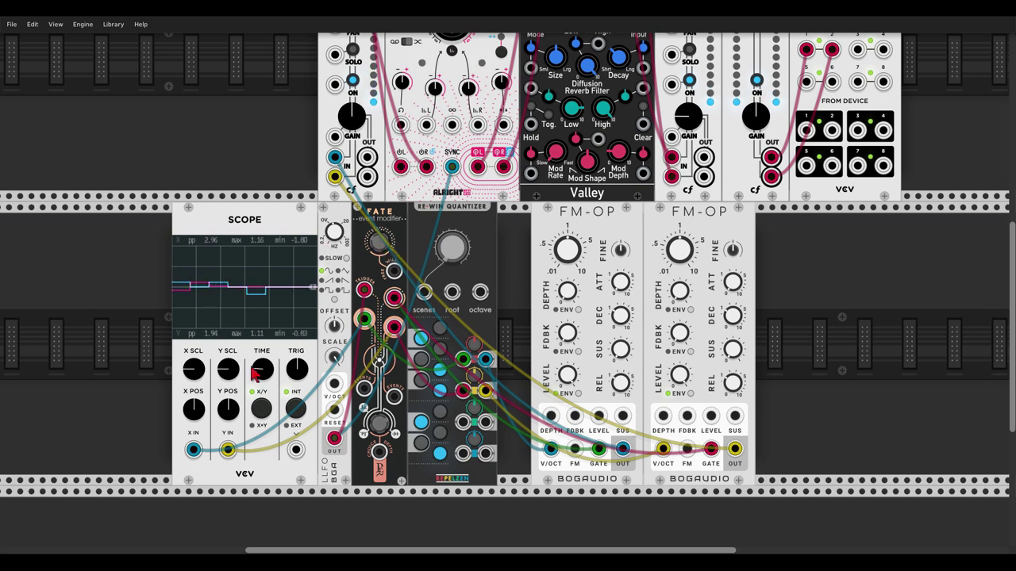
# Lengthen the scope's time window and sweep FATE's Free Will up to 1 and partly back down.
pyautogui.moveTo(254, 369); pyautogui.dragTo(254, 375)
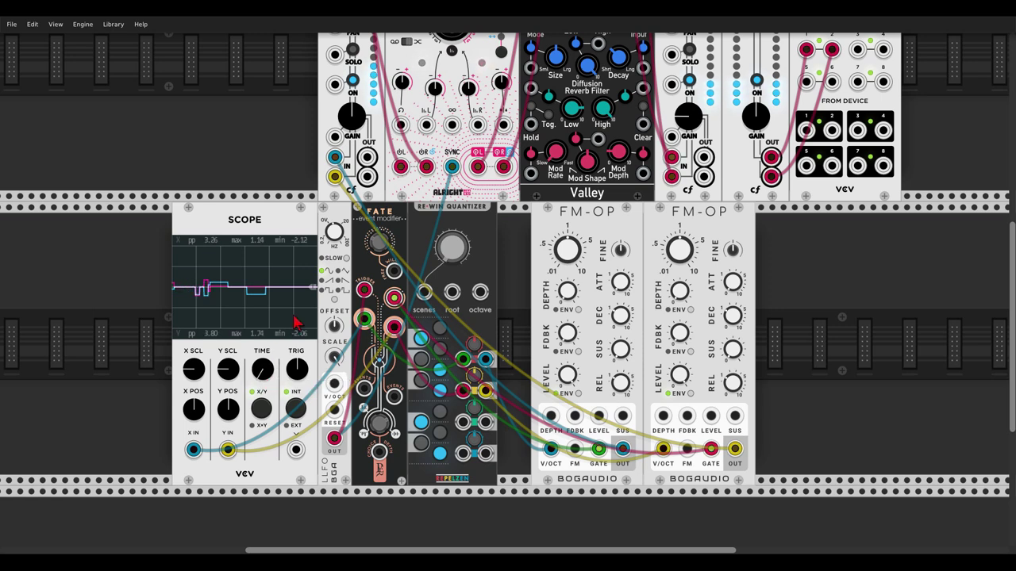
pyautogui.moveTo(384, 249)
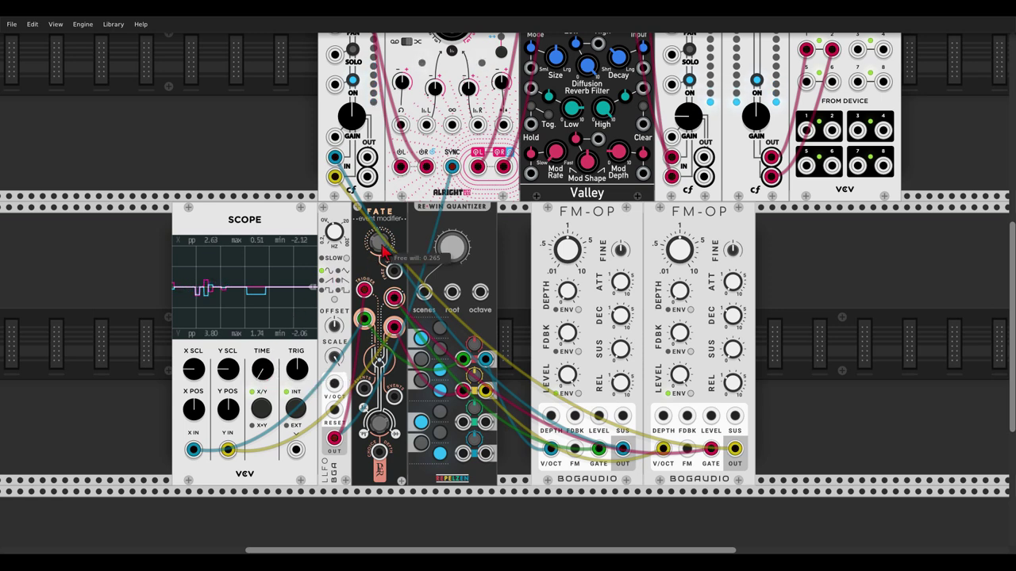
pyautogui.moveTo(384, 249); pyautogui.dragTo(384, 194)
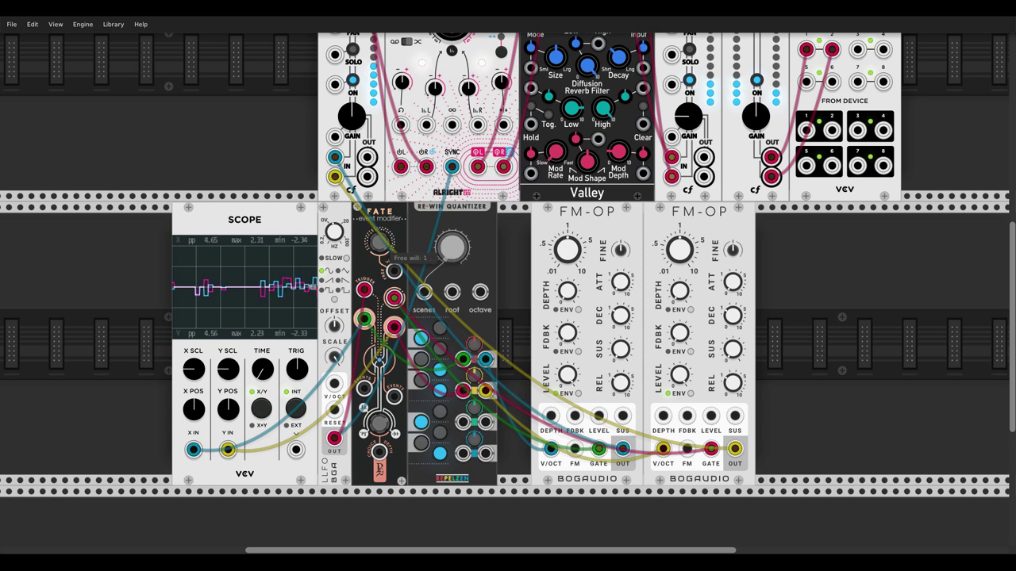
pyautogui.moveTo(379, 242); pyautogui.dragTo(379, 476)
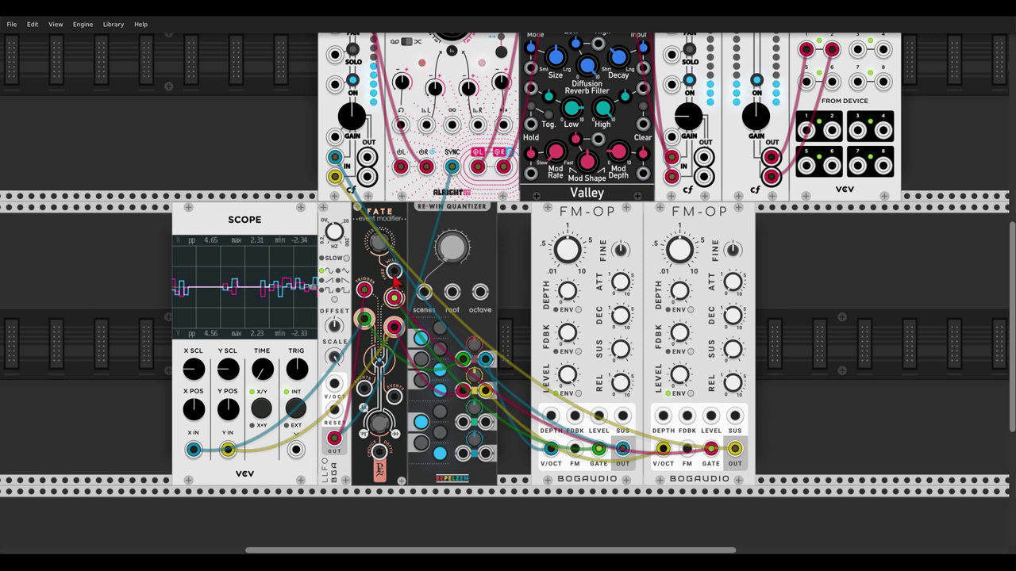
pyautogui.moveTo(381, 255)
pyautogui.moveTo(381, 256)
pyautogui.mouseDown()
pyautogui.moveTo(381, 239)
pyautogui.moveTo(381, 255)
pyautogui.mouseUp()
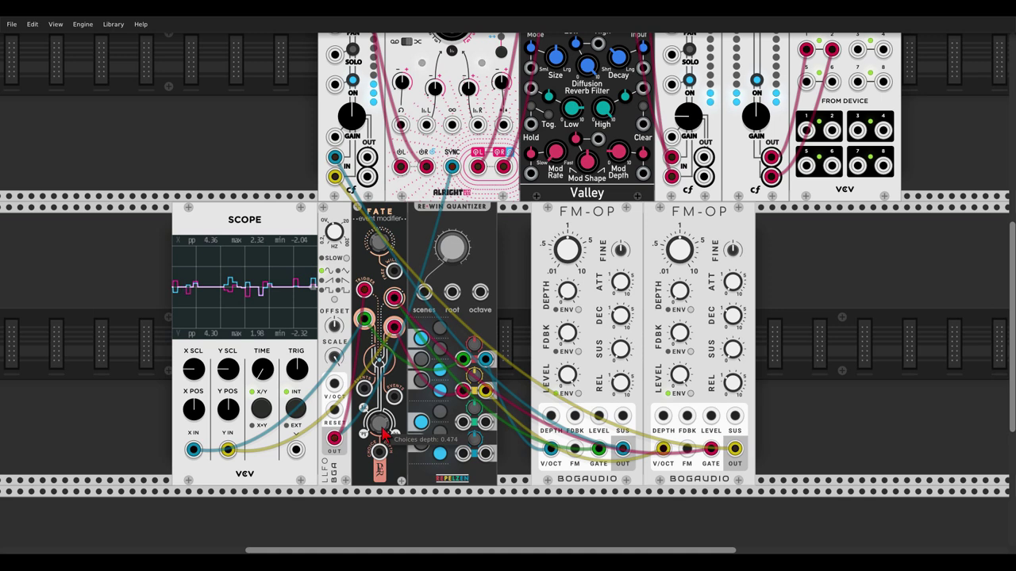
# Sweep FATE's choices depth down and back up to 0.471 to vary the range of generated voltages.
pyautogui.moveTo(383, 433); pyautogui.dragTo(383, 475)
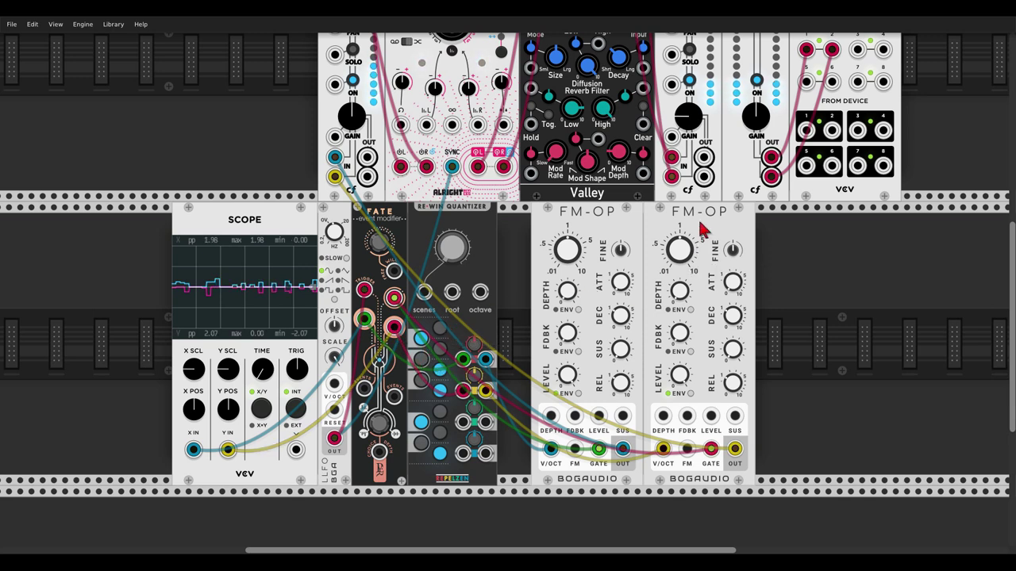
pyautogui.moveTo(378, 425); pyautogui.dragTo(379, 426)
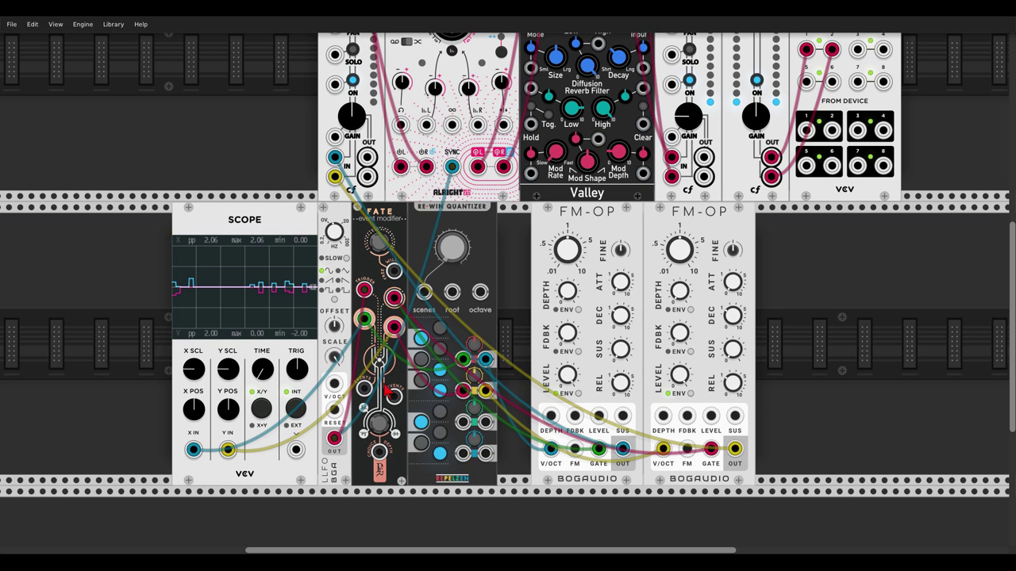
pyautogui.moveTo(380, 246)
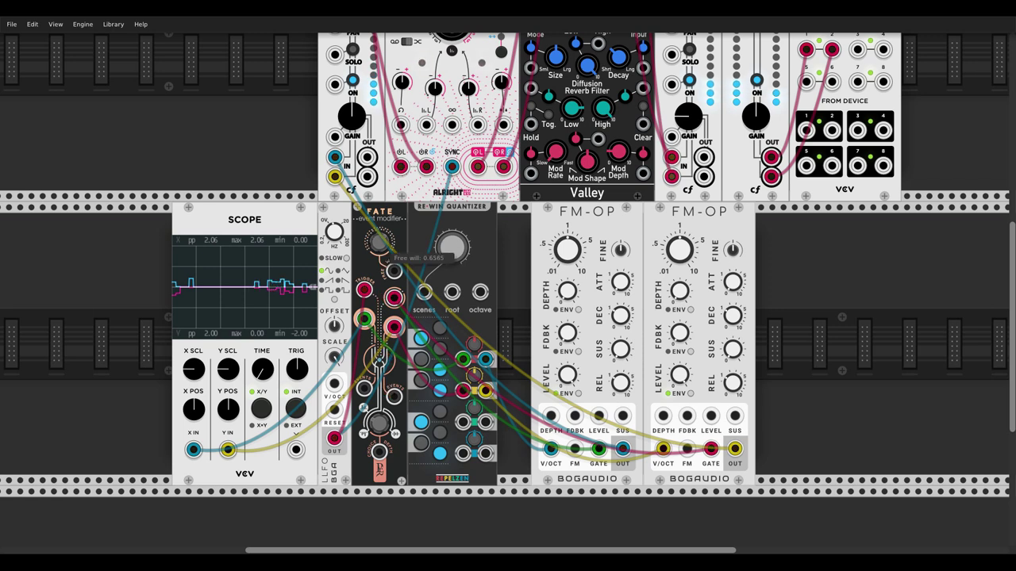
pyautogui.moveTo(380, 427)
pyautogui.moveTo(381, 425); pyautogui.dragTo(380, 229)
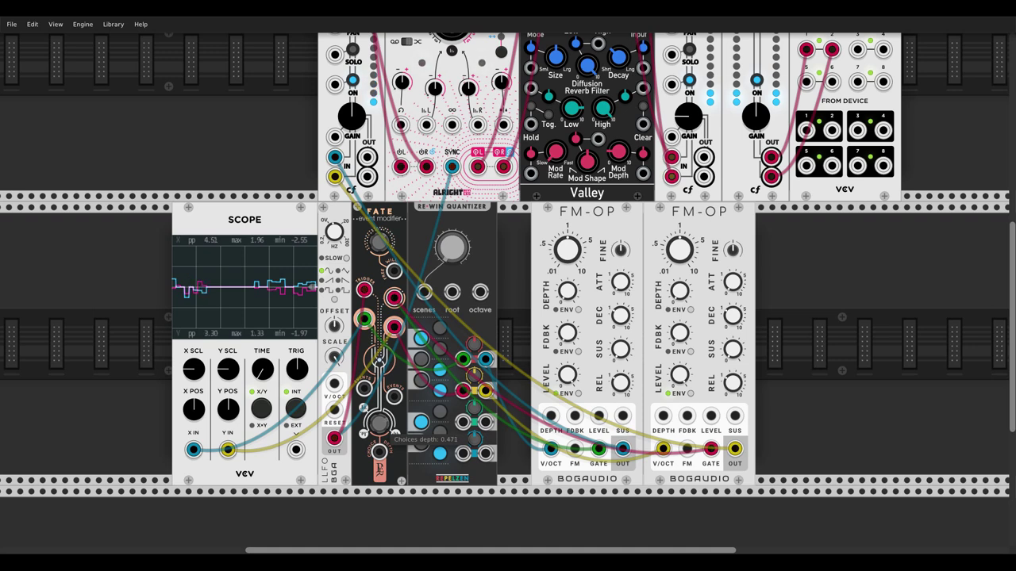
# Patch FATE's two event outputs to the FM-OPs' FDBK inputs and adjust the Feedback amount of both operators.
pyautogui.moveTo(573, 416); pyautogui.dragTo(365, 319)
pyautogui.moveTo(687, 416); pyautogui.dragTo(395, 326)
pyautogui.moveTo(568, 334); pyautogui.dragTo(569, 331)
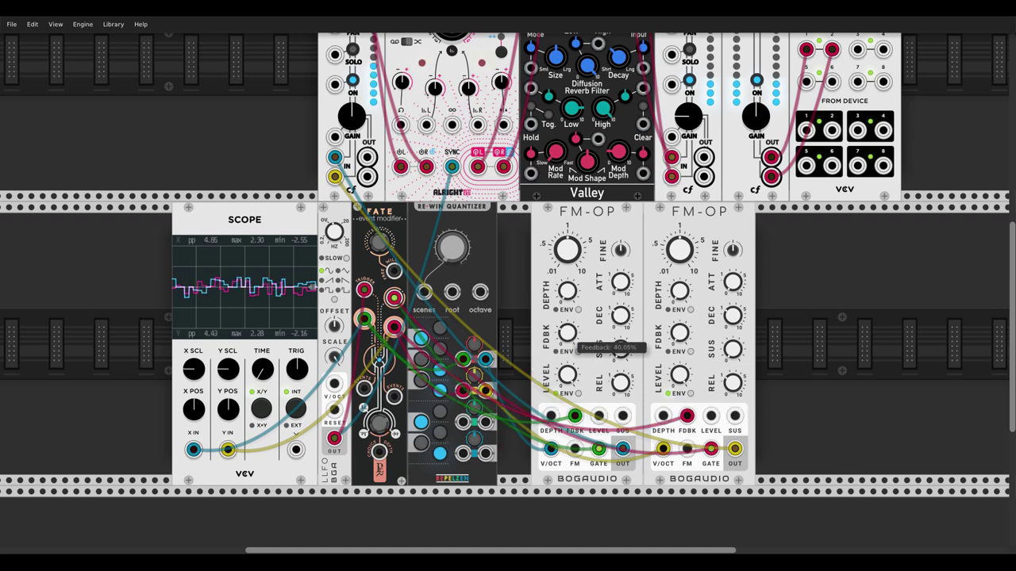
pyautogui.moveTo(678, 334)
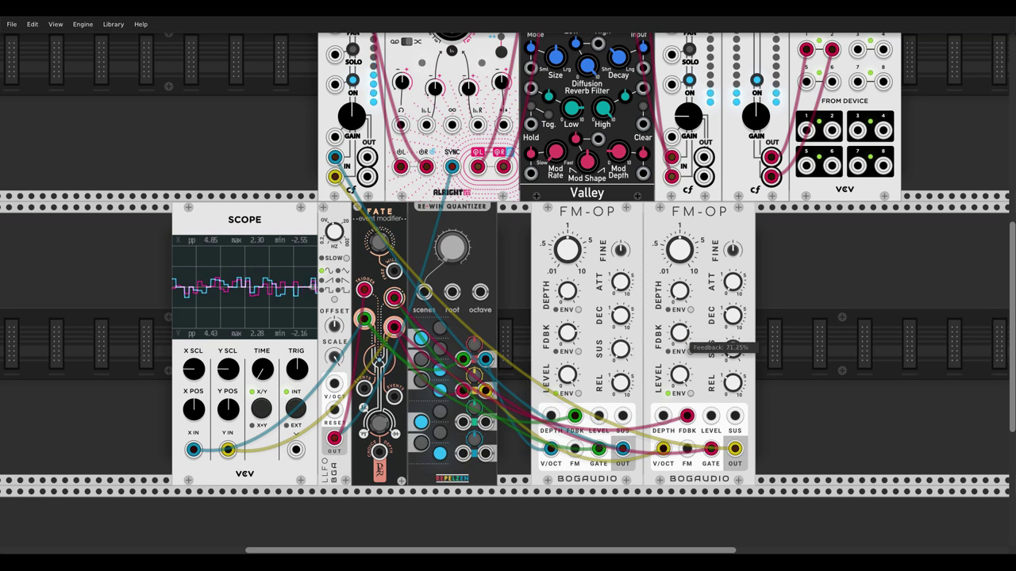
pyautogui.moveTo(570, 334); pyautogui.dragTo(569, 329)
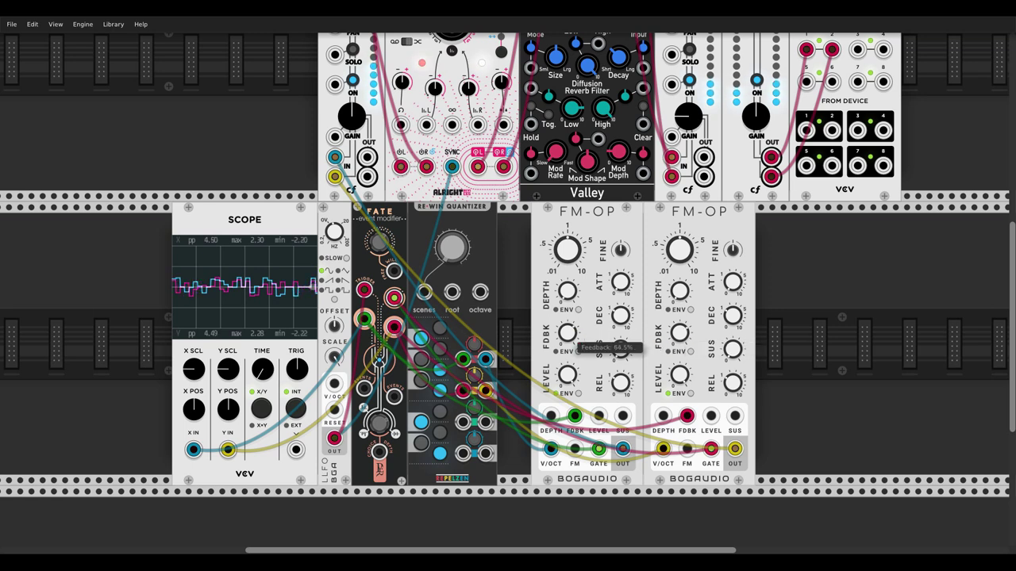
pyautogui.moveTo(678, 331); pyautogui.dragTo(678, 341)
pyautogui.moveTo(570, 334); pyautogui.dragTo(571, 344)
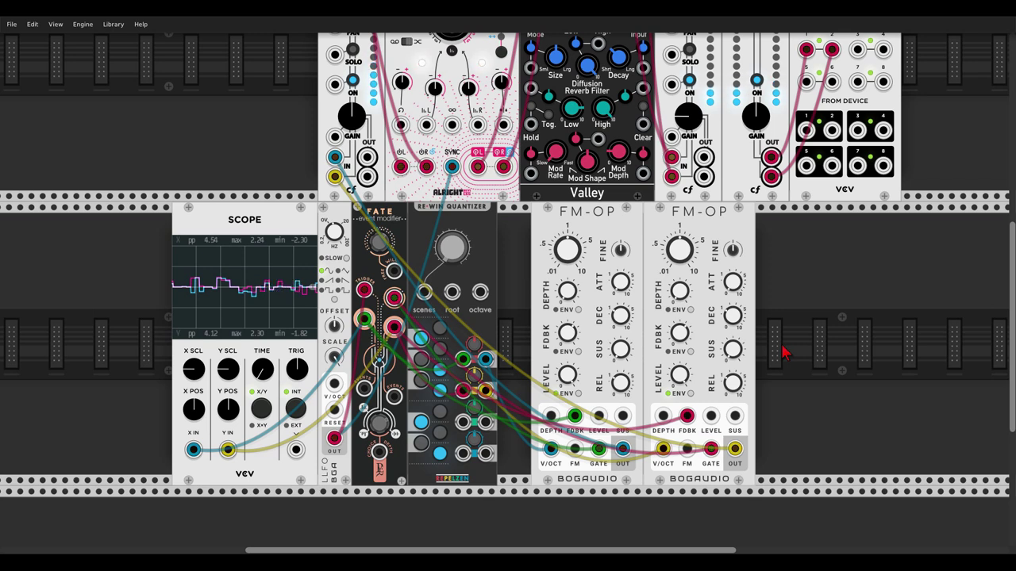
# Vary FATE's Free Will around 0.1975 while it modulates the operators' pitch and feedback.
pyautogui.moveTo(379, 243)
pyautogui.mouseDown()
pyautogui.moveTo(378, 208)
pyautogui.moveTo(378, 250)
pyautogui.mouseUp()
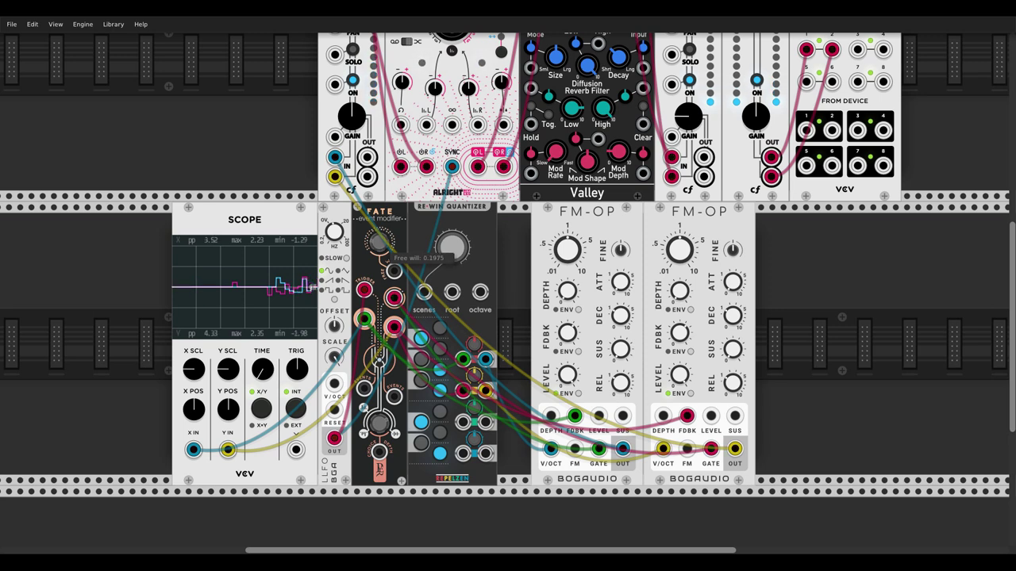
pyautogui.moveTo(378, 247); pyautogui.dragTo(378, 243)
pyautogui.moveTo(377, 243)
pyautogui.mouseDown()
pyautogui.moveTo(378, 207)
pyautogui.moveTo(378, 247)
pyautogui.mouseUp()
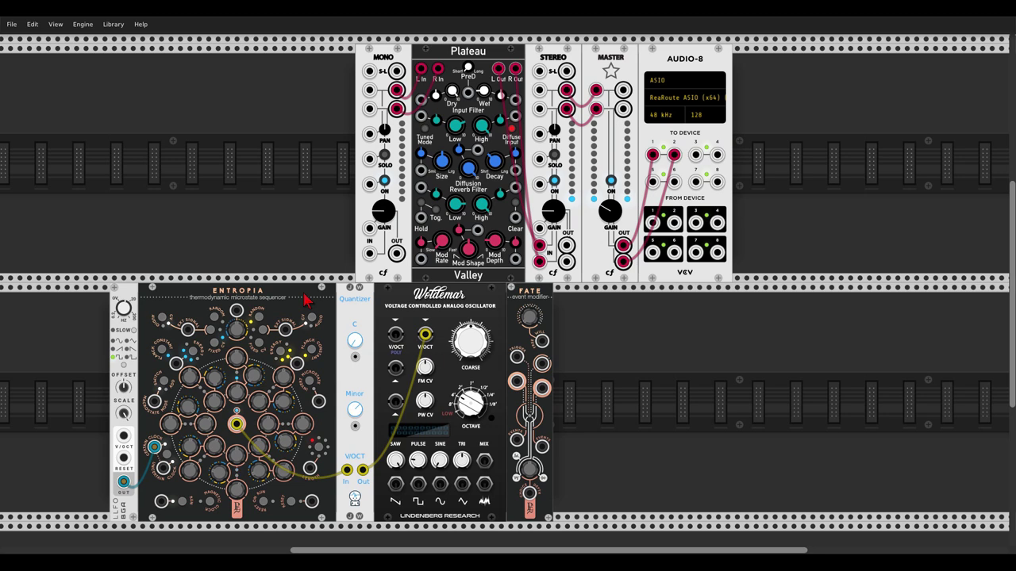
# In the new Entropia patch, connect Woldemar's MIX output to the MONO channel's input.
pyautogui.moveTo(484, 461); pyautogui.dragTo(370, 254)
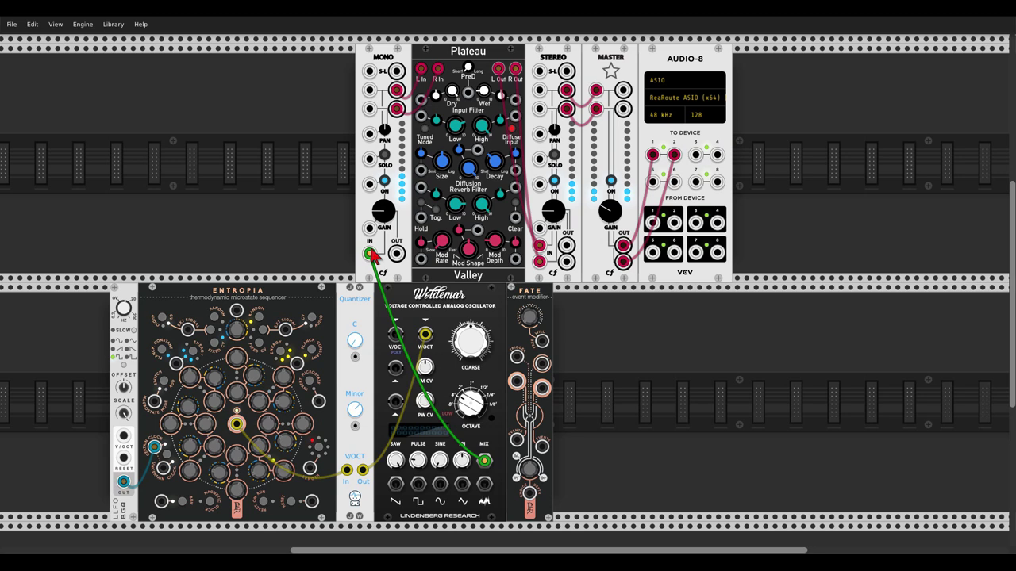
# Route Woldemar's MIX through FATE to the MONO input, clock FATE from Woldemar's pulse output, and vary Free Will around 0.702.
pyautogui.moveTo(370, 254); pyautogui.dragTo(517, 437)
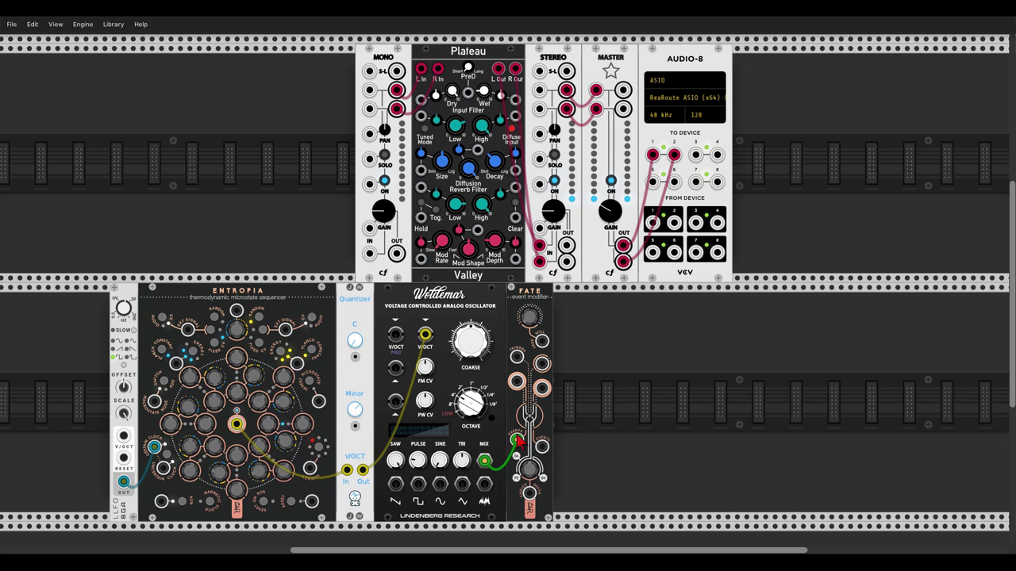
pyautogui.moveTo(418, 485); pyautogui.dragTo(516, 359)
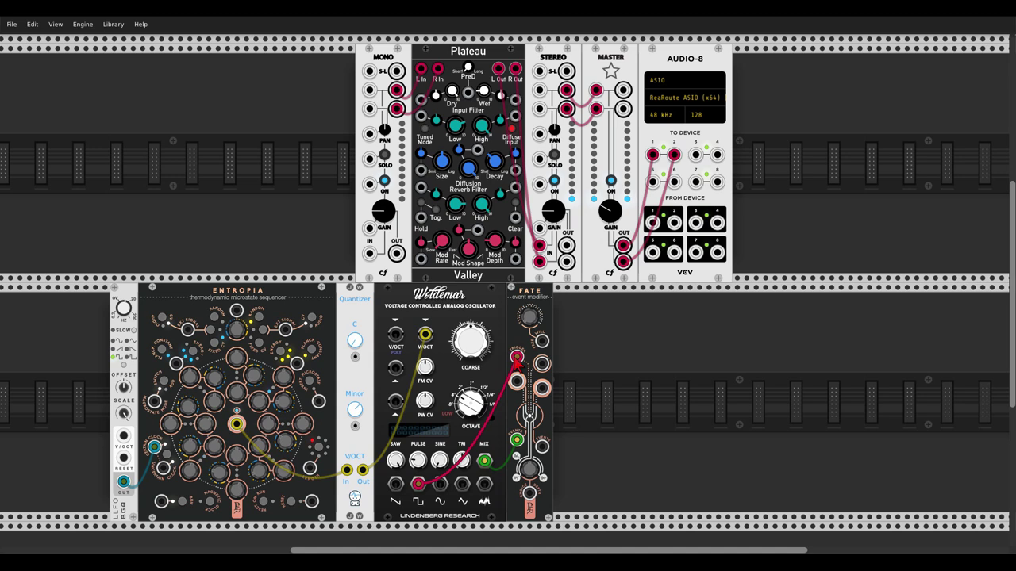
pyautogui.moveTo(517, 381); pyautogui.dragTo(370, 254)
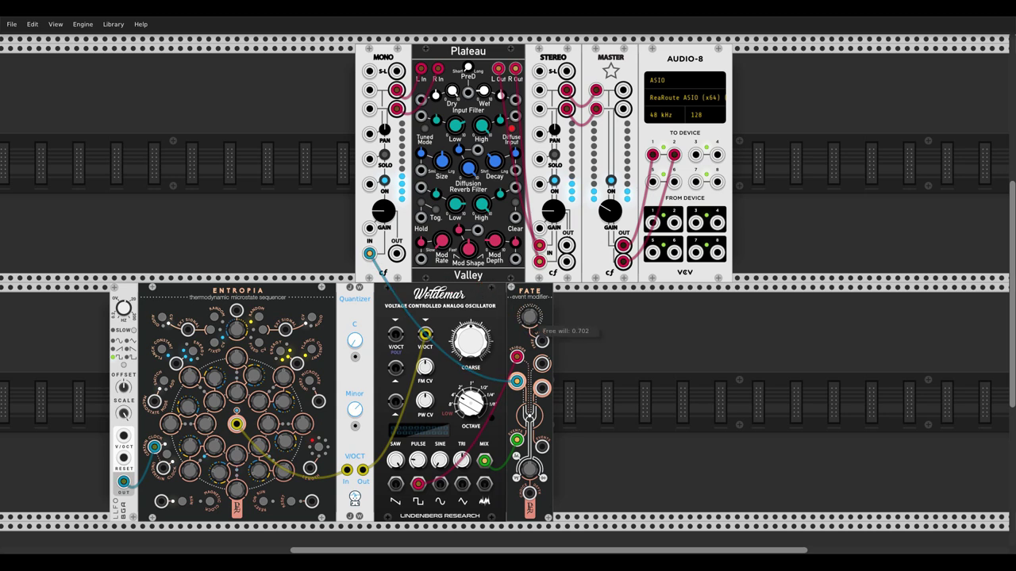
pyautogui.moveTo(529, 317)
pyautogui.mouseDown()
pyautogui.moveTo(529, 333)
pyautogui.moveTo(529, 313)
pyautogui.mouseUp()
# Add a Bogaudio MULT beside FATE and patch its first output to the free jack opposite FATE's signal input.
pyautogui.rightClick(575, 422)
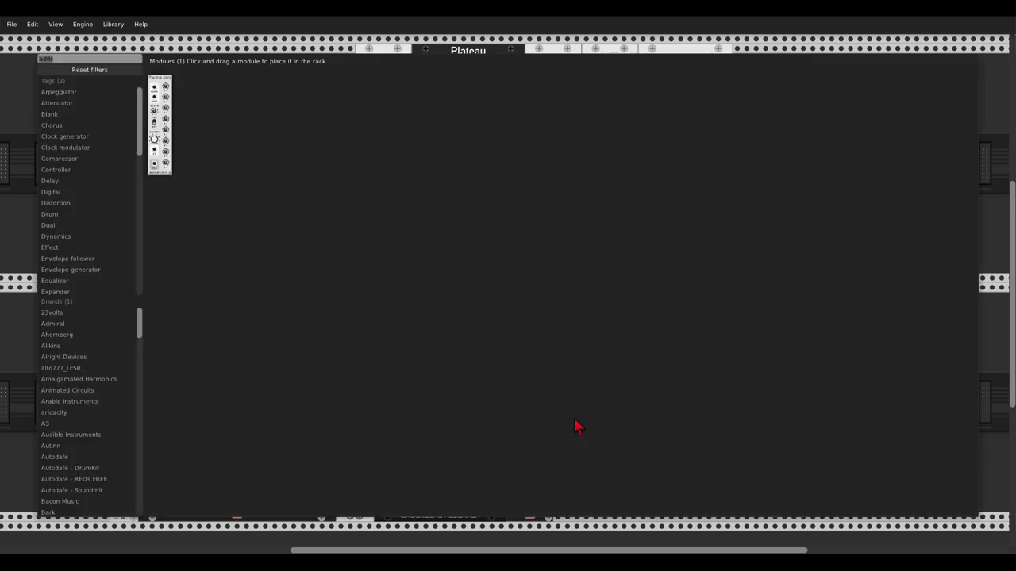
pyautogui.write('mult')
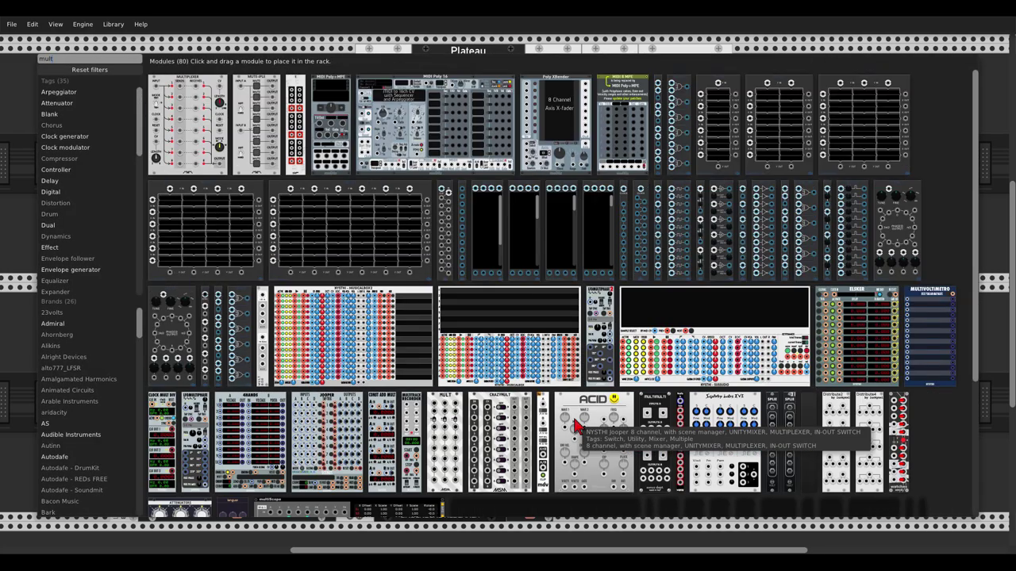
pyautogui.moveTo(264, 295); pyautogui.dragTo(510, 345)
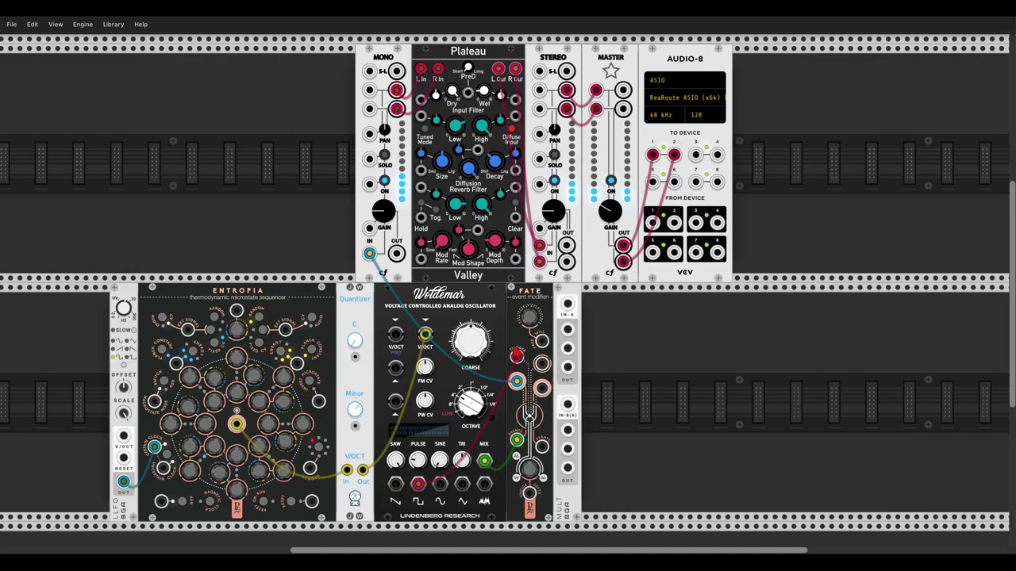
pyautogui.moveTo(542, 446); pyautogui.dragTo(568, 332)
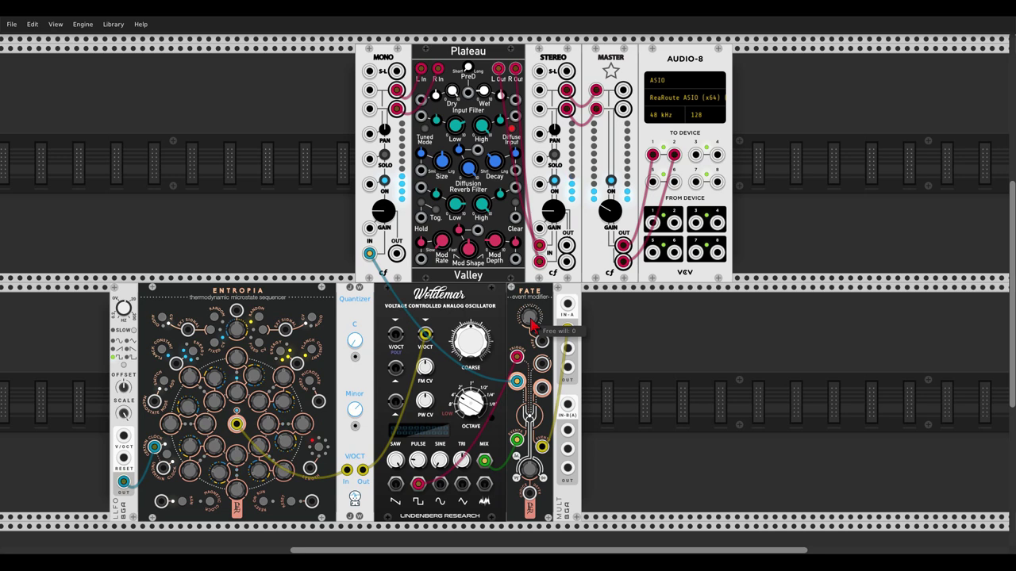
# Sweep FATE's Free Will up from 0 and back down slightly to vary how often the signal is altered.
pyautogui.moveTo(529, 316); pyautogui.dragTo(529, 313)
pyautogui.moveTo(530, 316); pyautogui.dragTo(529, 303)
pyautogui.moveTo(529, 303); pyautogui.dragTo(529, 307)
# Add a Bogaudio VCO and patch its square output to FATE's clock input in place of Woldemar's pulse.
pyautogui.rightClick(635, 356)
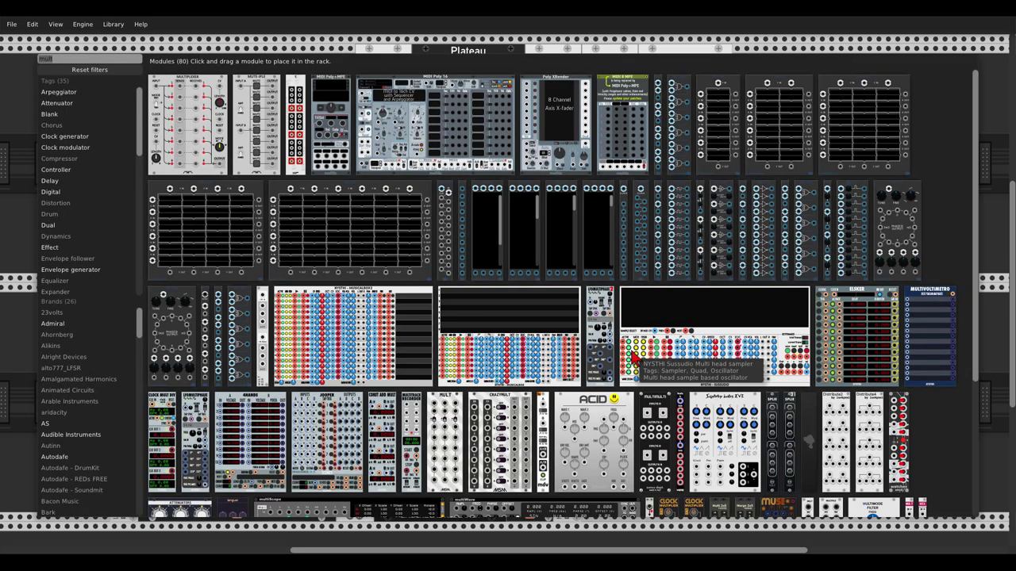
pyautogui.write('vco')
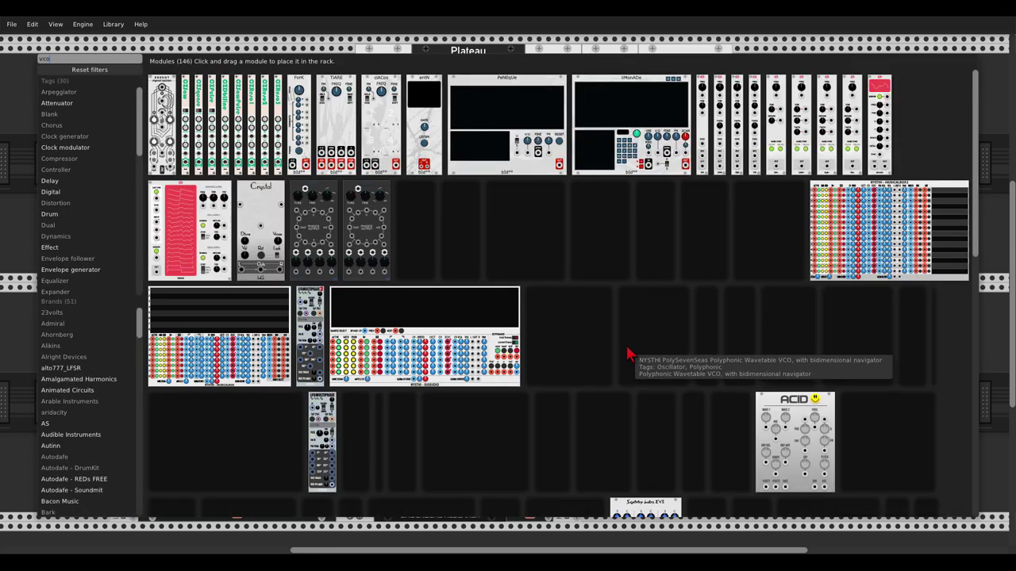
pyautogui.moveTo(474, 191); pyautogui.dragTo(597, 326)
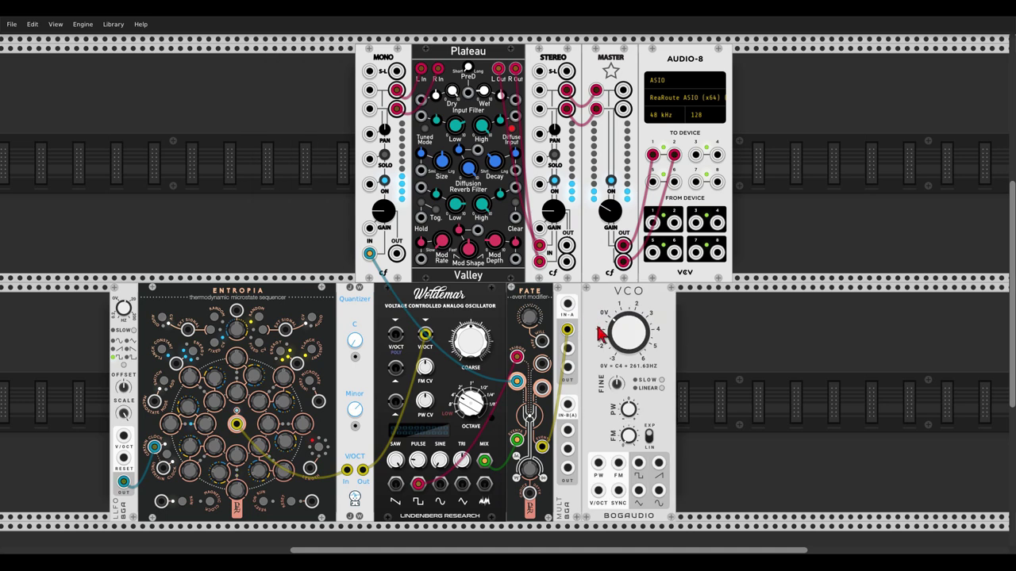
pyautogui.moveTo(517, 358); pyautogui.dragTo(639, 462)
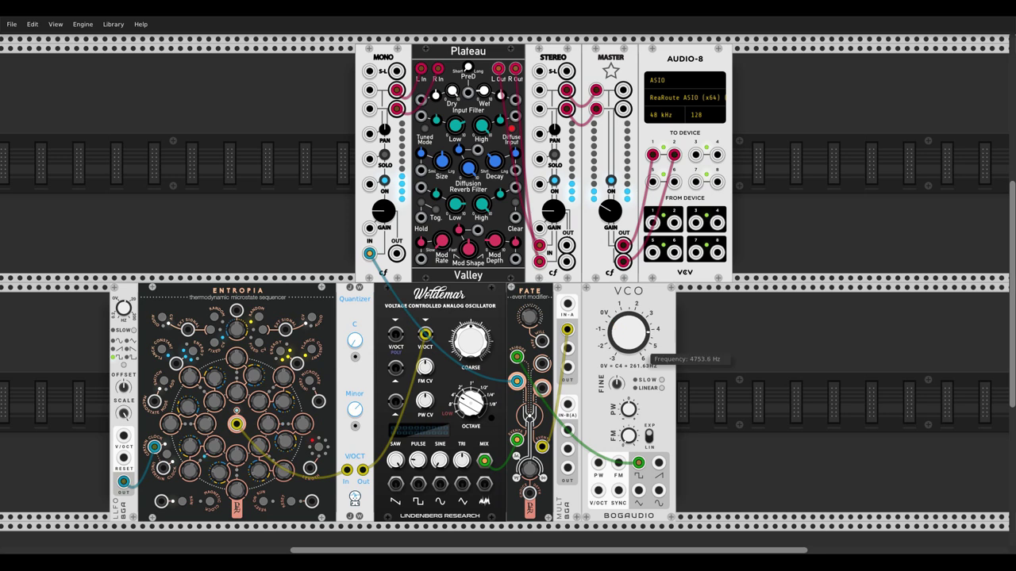
# Sweep the VCO's frequency and FATE's Free Will alternately, bringing Free Will to 0.2335.
pyautogui.moveTo(627, 331); pyautogui.dragTo(627, 327)
pyautogui.moveTo(529, 317); pyautogui.dragTo(530, 300)
pyautogui.moveTo(613, 323); pyautogui.dragTo(613, 302)
pyautogui.moveTo(624, 333); pyautogui.dragTo(624, 328)
pyautogui.moveTo(523, 318); pyautogui.dragTo(523, 322)
pyautogui.moveTo(617, 349); pyautogui.dragTo(616, 346)
pyautogui.moveTo(529, 316); pyautogui.dragTo(529, 341)
pyautogui.moveTo(634, 339); pyautogui.dragTo(633, 327)
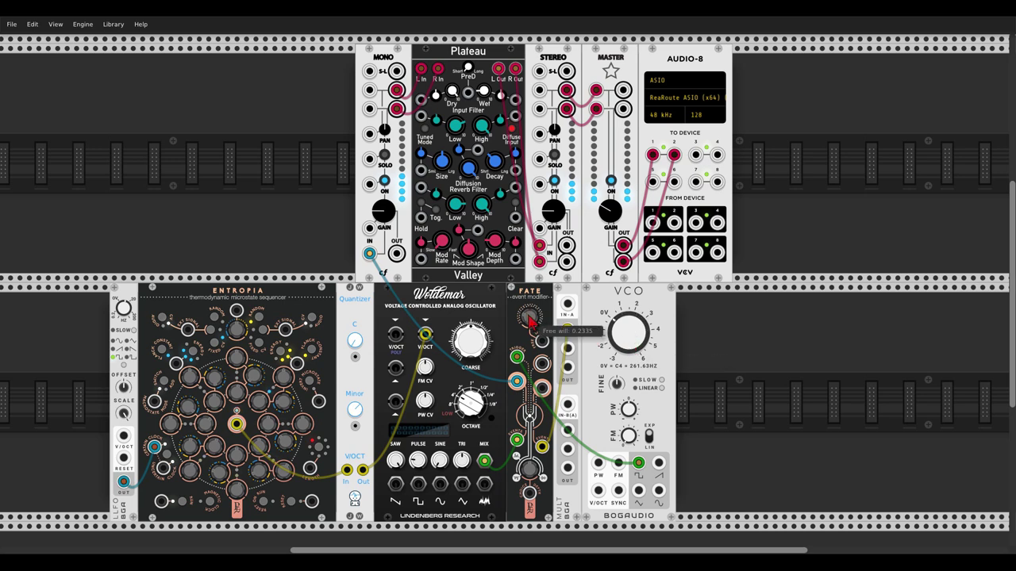
# Add a Bogaudio ADDR-SEQ, patch its output to FATE's Free Will CV input, and clock it from the LLFO.
pyautogui.rightClick(708, 381)
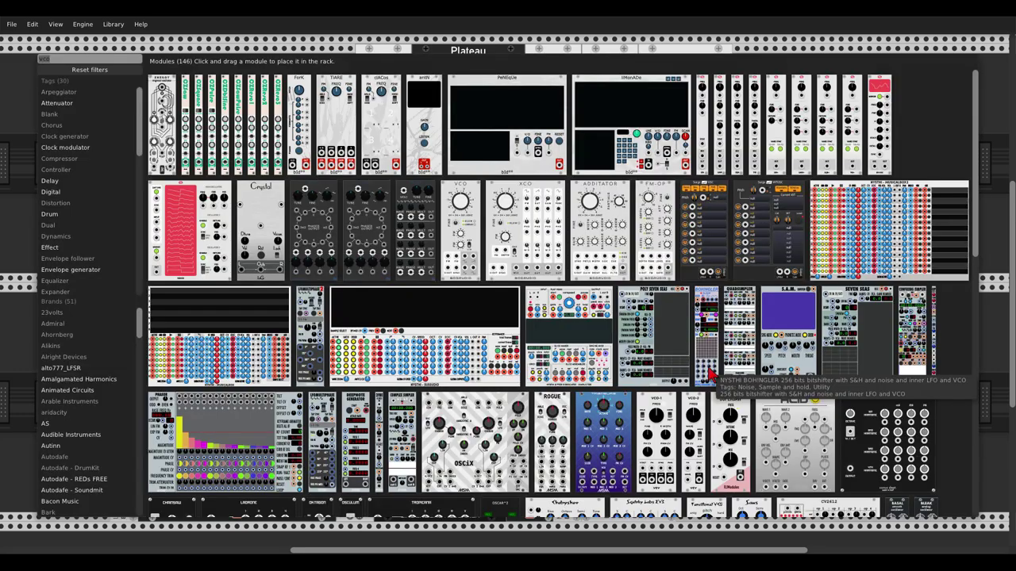
pyautogui.write('addr')
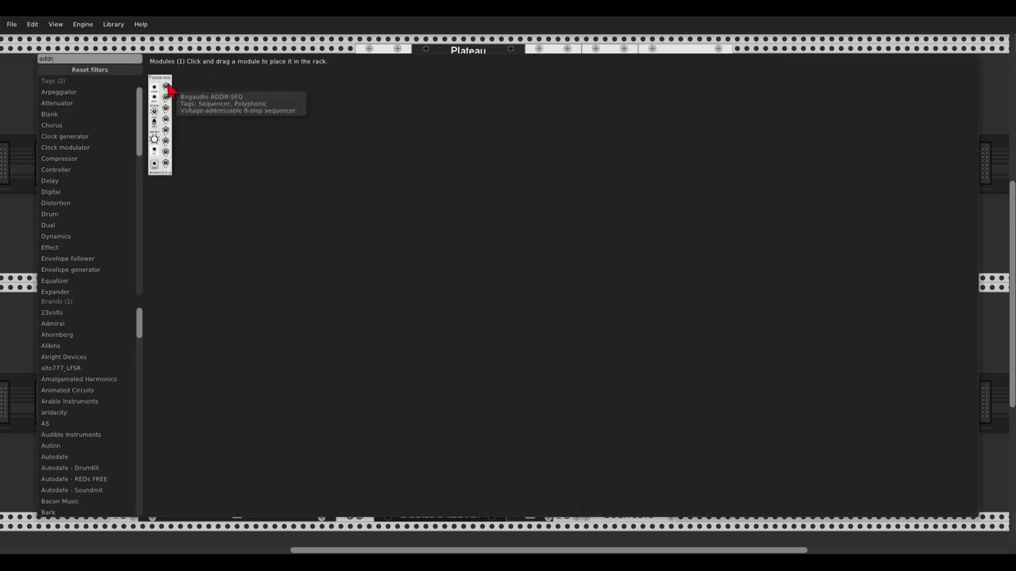
pyautogui.click(169, 91)
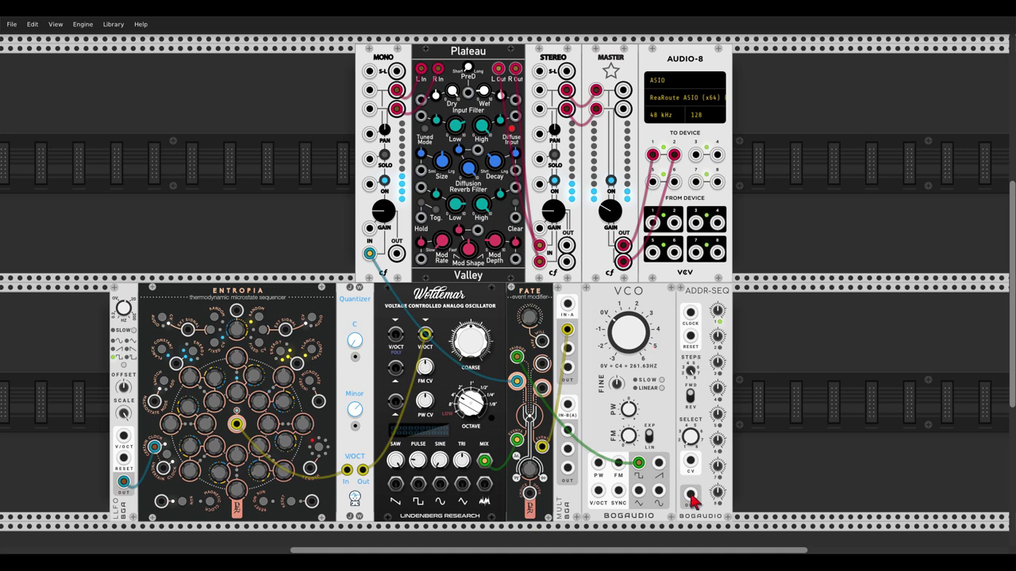
pyautogui.moveTo(691, 498); pyautogui.dragTo(542, 341)
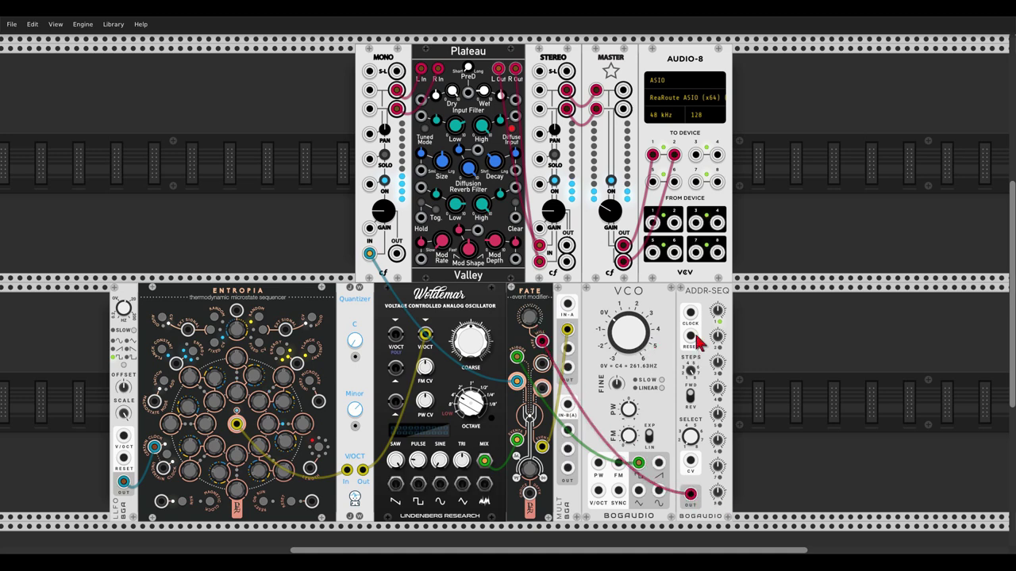
pyautogui.moveTo(692, 315); pyautogui.dragTo(123, 482)
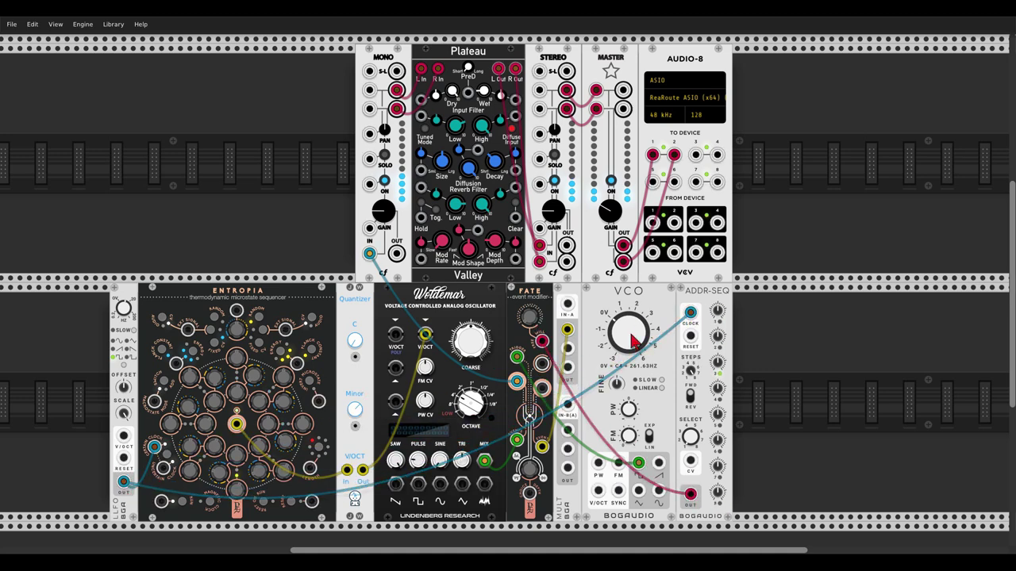
# Configure the ADDR-SEQ and adjust its step voltages, setting step 4 to 7.2974 V.
pyautogui.rightClick(696, 305)
pyautogui.moveTo(786, 436)
pyautogui.click(808, 479)
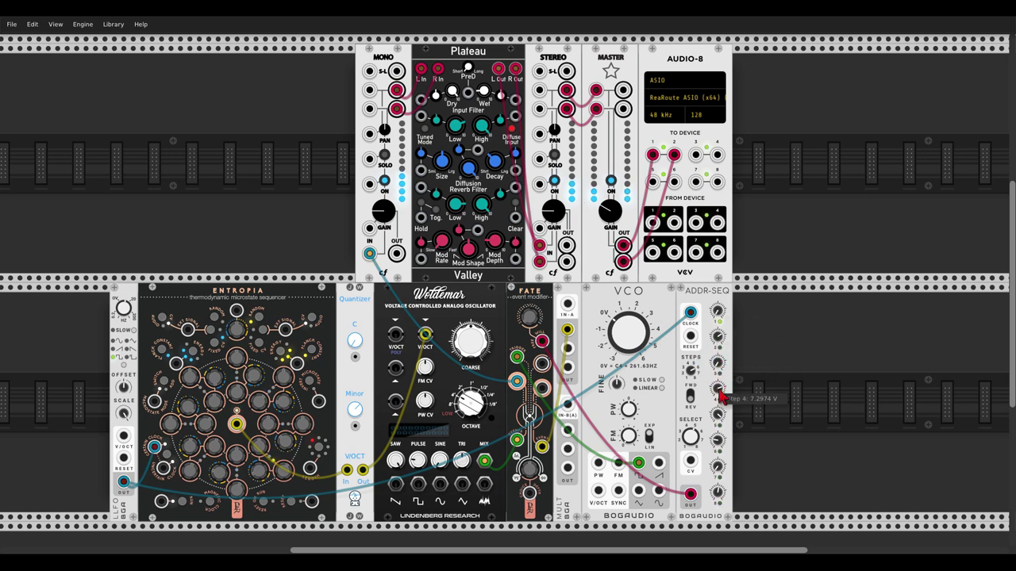
pyautogui.moveTo(720, 440); pyautogui.dragTo(720, 396)
pyautogui.moveTo(720, 497)
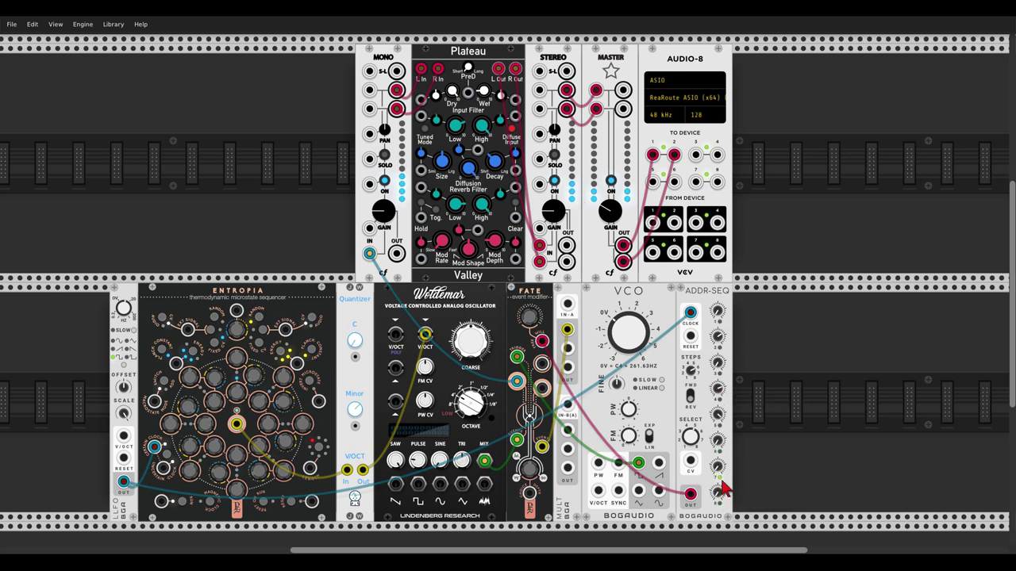
# Sweep the VCO's frequency up and back down to about 555 Hz to change FATE's clock rate.
pyautogui.moveTo(623, 338); pyautogui.dragTo(624, 234)
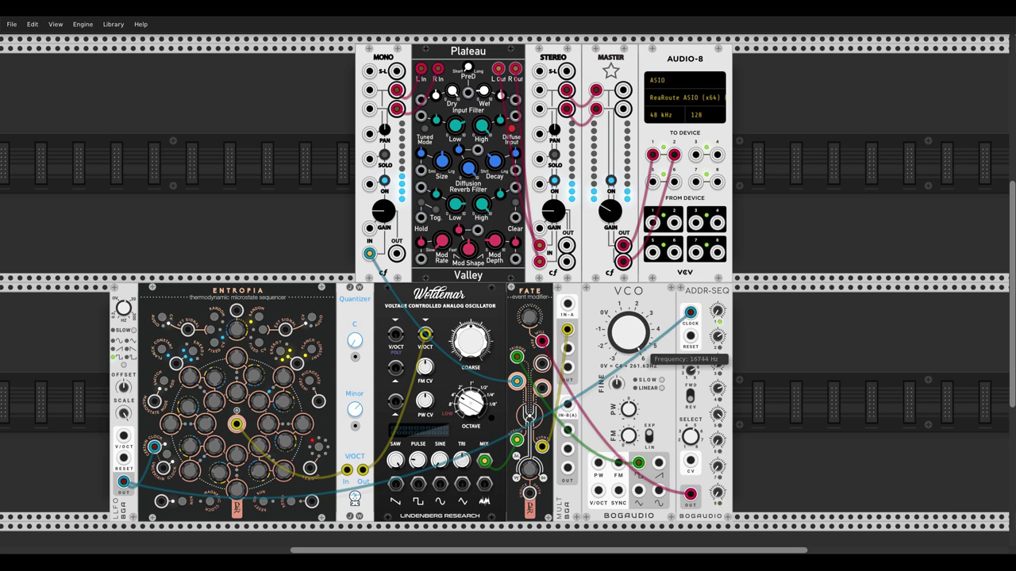
pyautogui.moveTo(625, 342); pyautogui.dragTo(625, 359)
pyautogui.moveTo(626, 364); pyautogui.dragTo(625, 338)
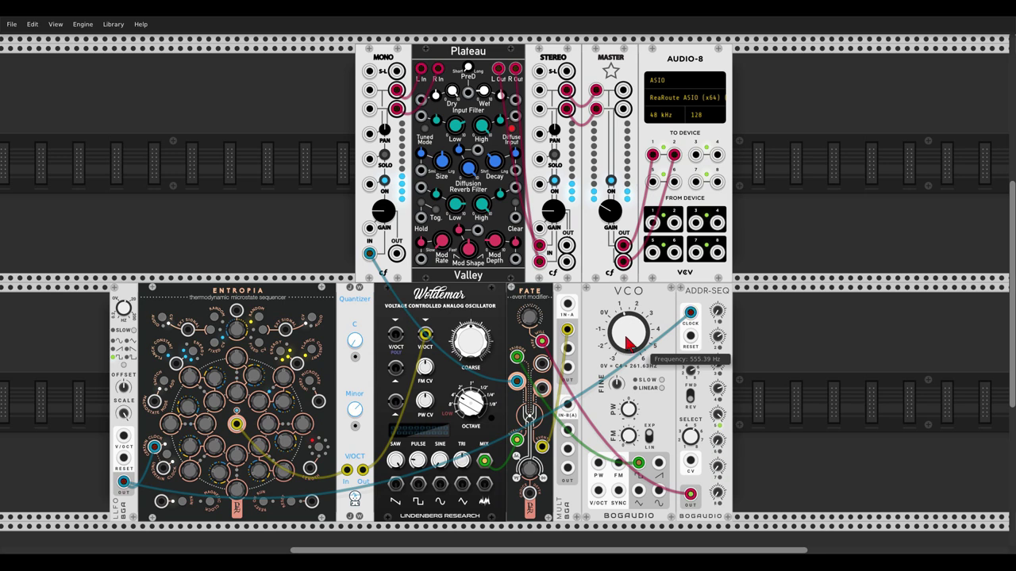